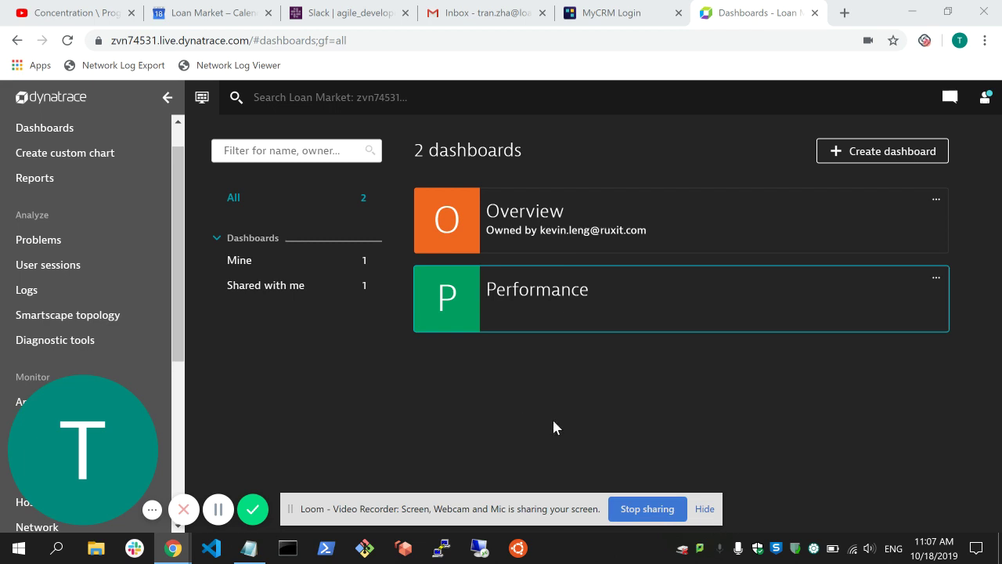
Switch to Notepad and review the authentication dashboard goal with its frontend and backend items to track
{"action": "left_click", "coordinate": [247, 557]}
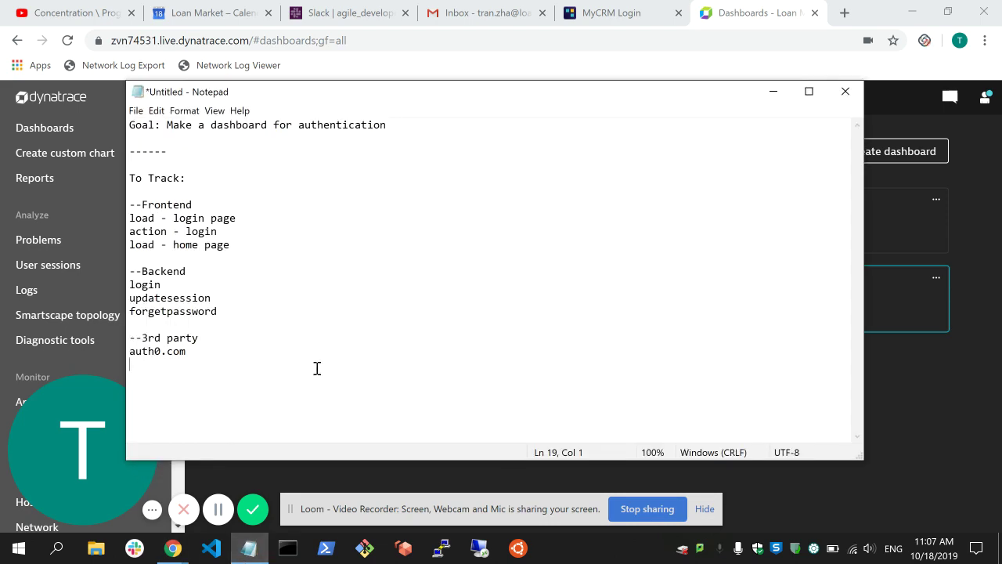
{"action": "left_click_drag", "start_coordinate": [167, 125], "coordinate": [407, 129]}
{"action": "left_click", "coordinate": [410, 128]}
{"action": "left_click", "coordinate": [245, 173]}
{"action": "left_click", "coordinate": [195, 190]}
{"action": "left_click", "coordinate": [242, 248]}
{"action": "left_click", "coordinate": [235, 231]}
{"action": "left_click", "coordinate": [167, 284]}
{"action": "left_click", "coordinate": [241, 293]}
{"action": "key", "text": "Return"}
{"action": "left_click", "coordinate": [773, 90]}
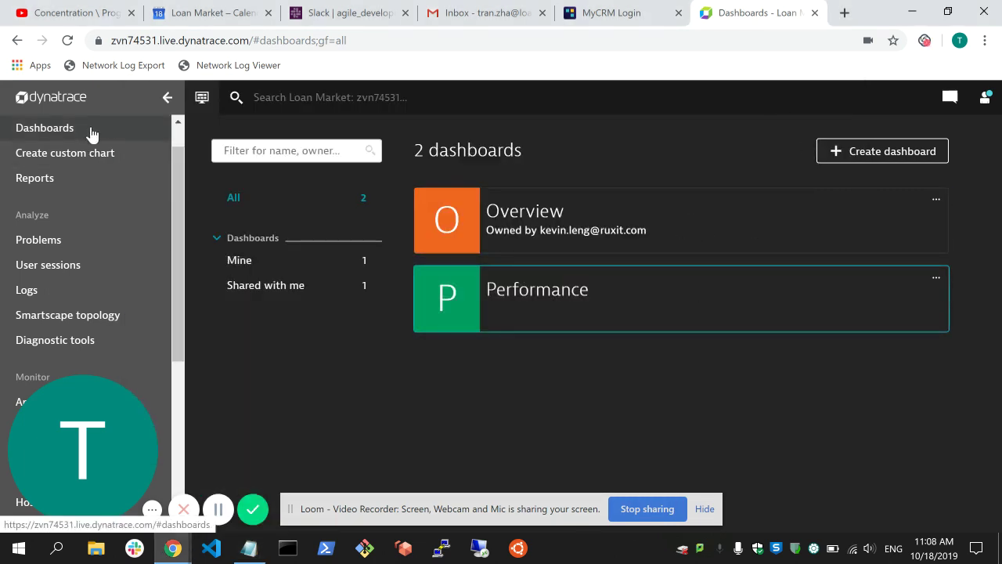
Create a dashboard named with the owner's first name followed by "Auth Den", and finish editing it without adding tiles
{"action": "left_click", "coordinate": [877, 154]}
{"action": "left_click", "coordinate": [767, 143]}
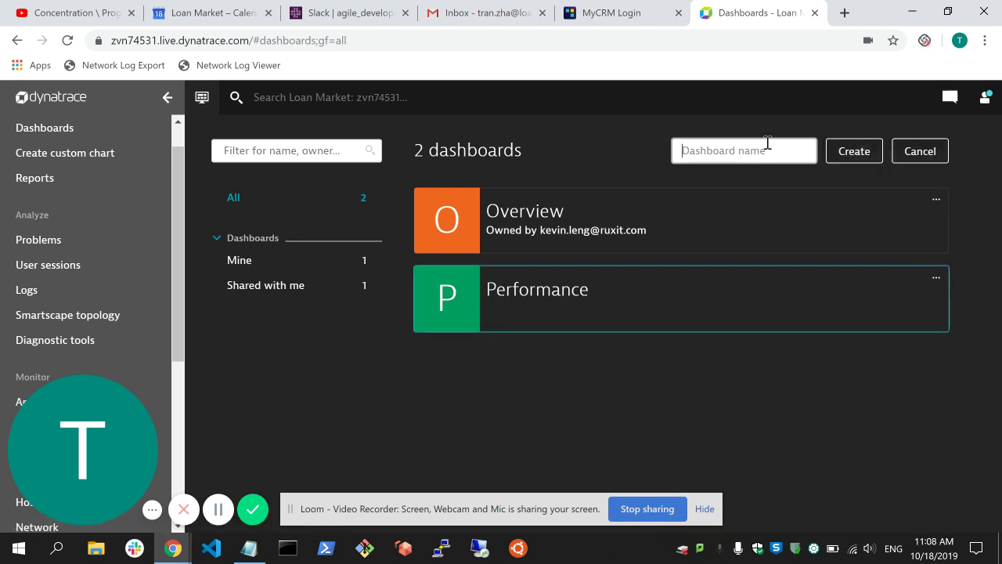
{"action": "type", "text": "Tran Auth Den"}
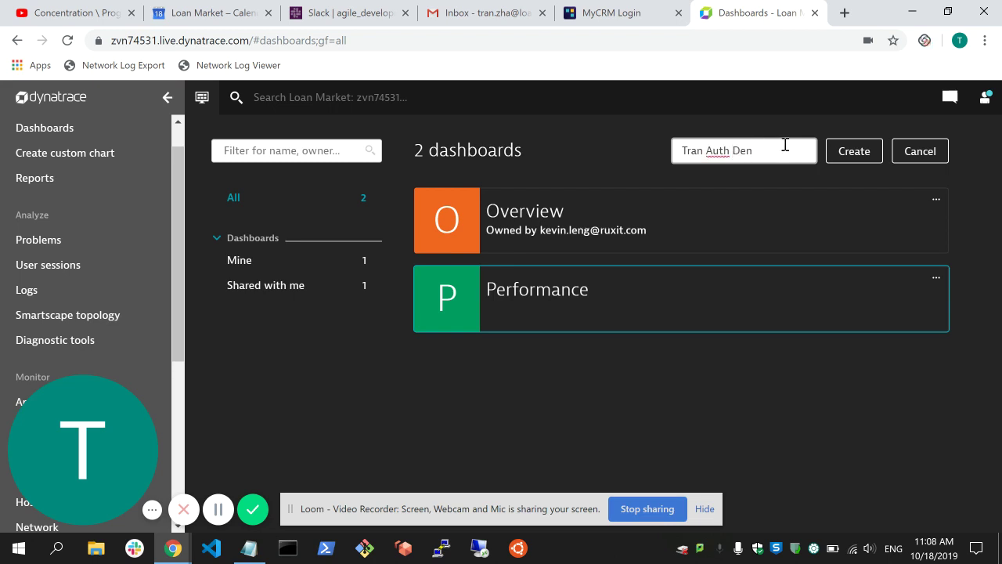
{"action": "left_click", "coordinate": [861, 154]}
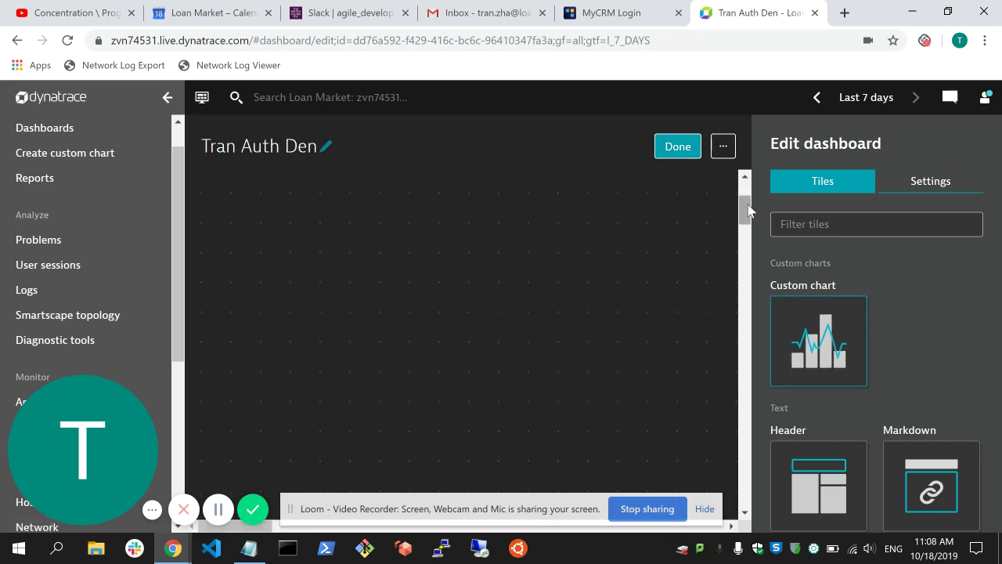
{"action": "left_click_drag", "start_coordinate": [747, 205], "coordinate": [744, 180]}
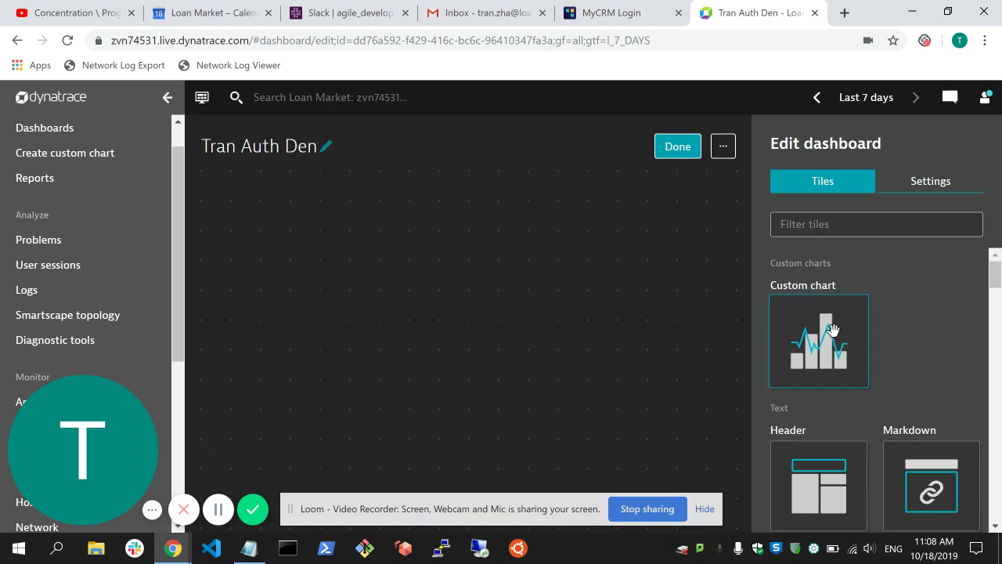
{"action": "left_click", "coordinate": [677, 148]}
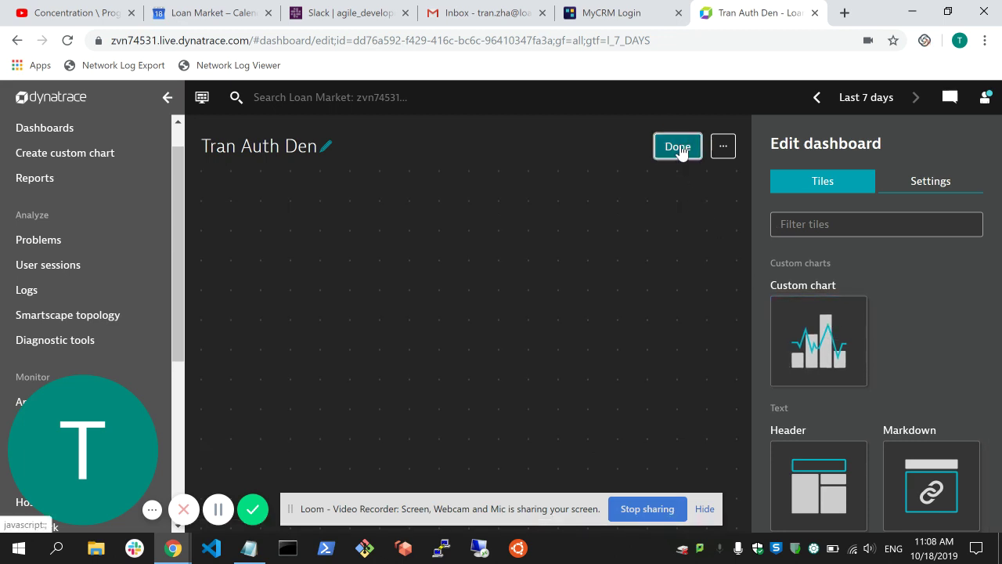
Check the 3rd party item to track in the Notepad notes, and return to the dashboard
{"action": "scroll", "coordinate": [135, 297], "scroll_direction": "down", "scroll_amount": 2}
{"action": "scroll", "coordinate": [134, 298], "scroll_direction": "down", "scroll_amount": 2}
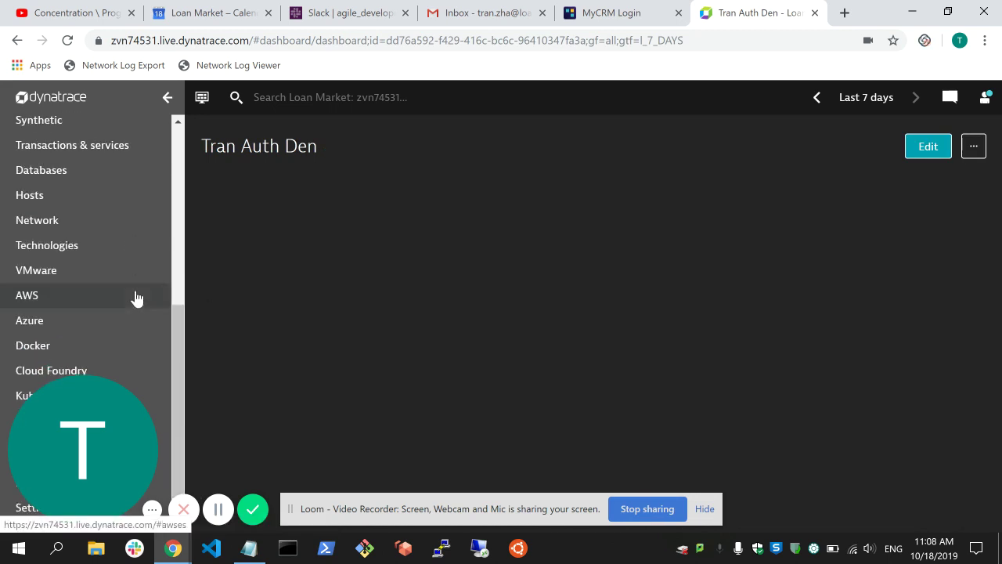
{"action": "left_click", "coordinate": [249, 548]}
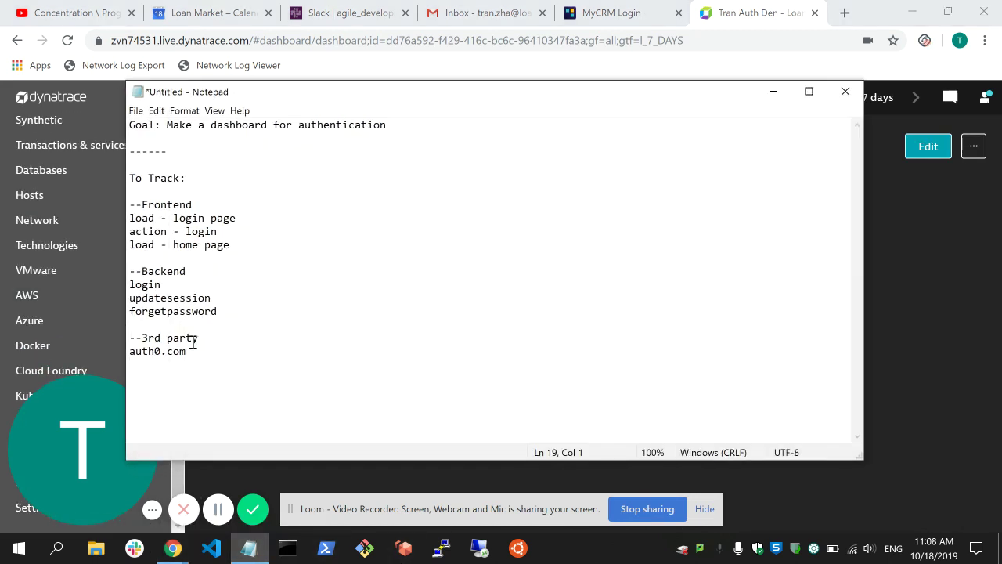
{"action": "left_click_drag", "start_coordinate": [181, 373], "coordinate": [130, 337]}
{"action": "left_click", "coordinate": [235, 380]}
{"action": "left_click", "coordinate": [249, 547]}
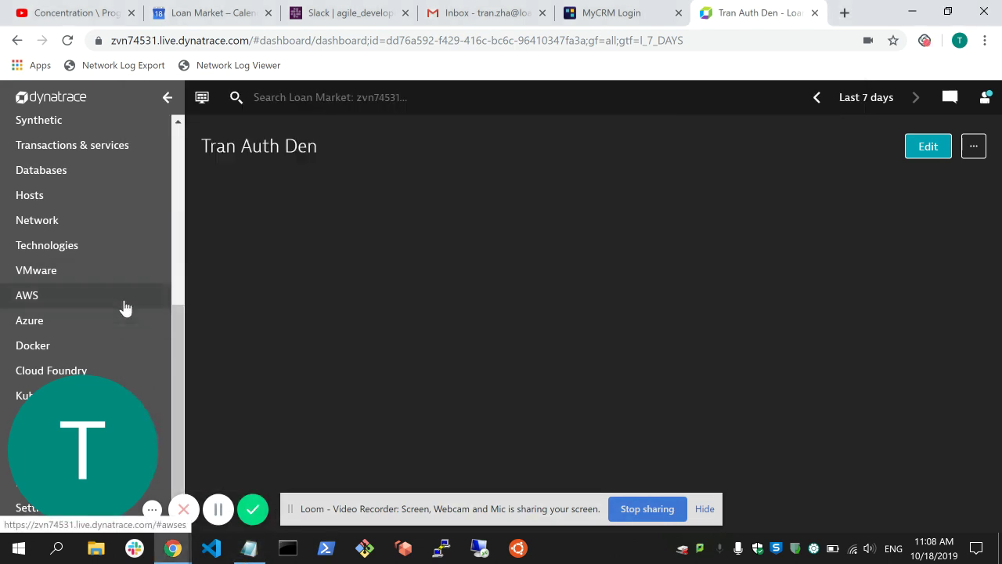
Find auth0.com among the monitored services and open its service details
{"action": "left_click", "coordinate": [104, 148]}
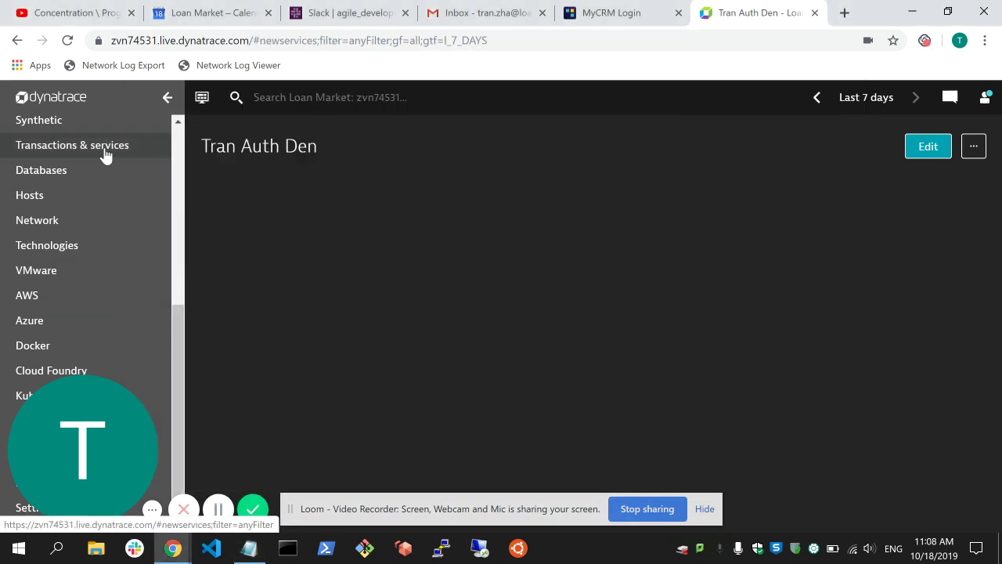
{"action": "scroll", "coordinate": [539, 318], "scroll_direction": "down", "scroll_amount": 3}
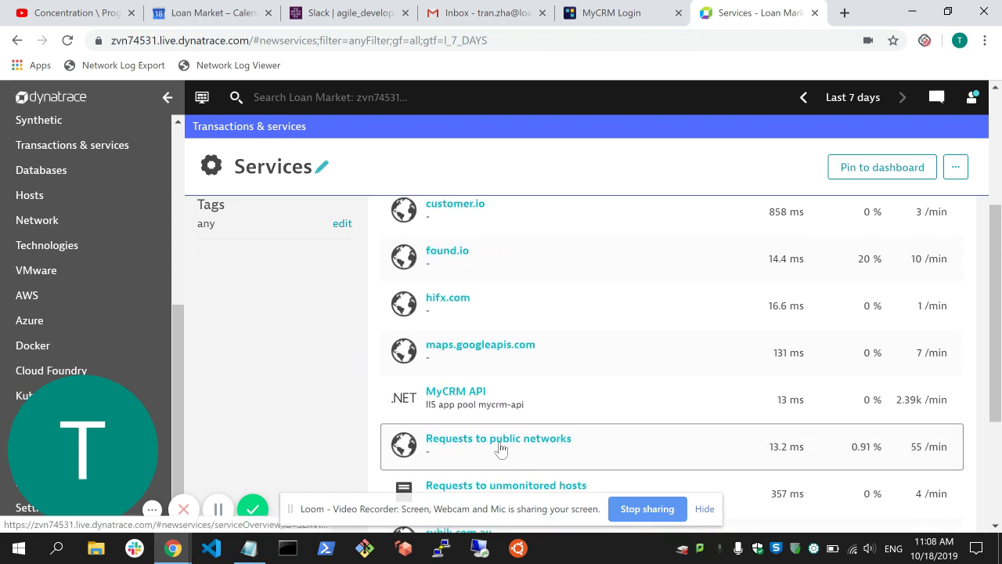
{"action": "scroll", "coordinate": [501, 450], "scroll_direction": "down", "scroll_amount": 1}
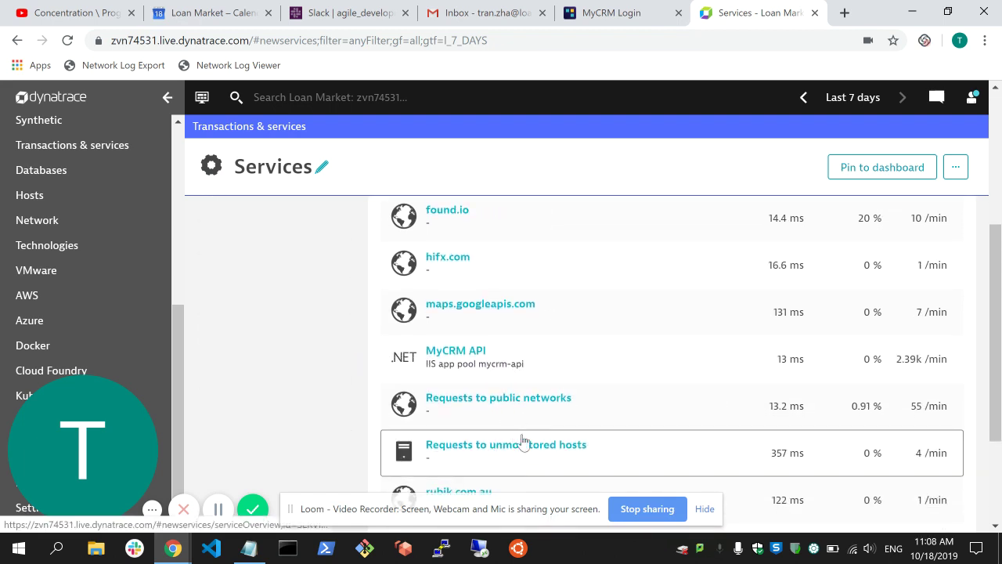
{"action": "scroll", "coordinate": [537, 449], "scroll_direction": "up", "scroll_amount": 3}
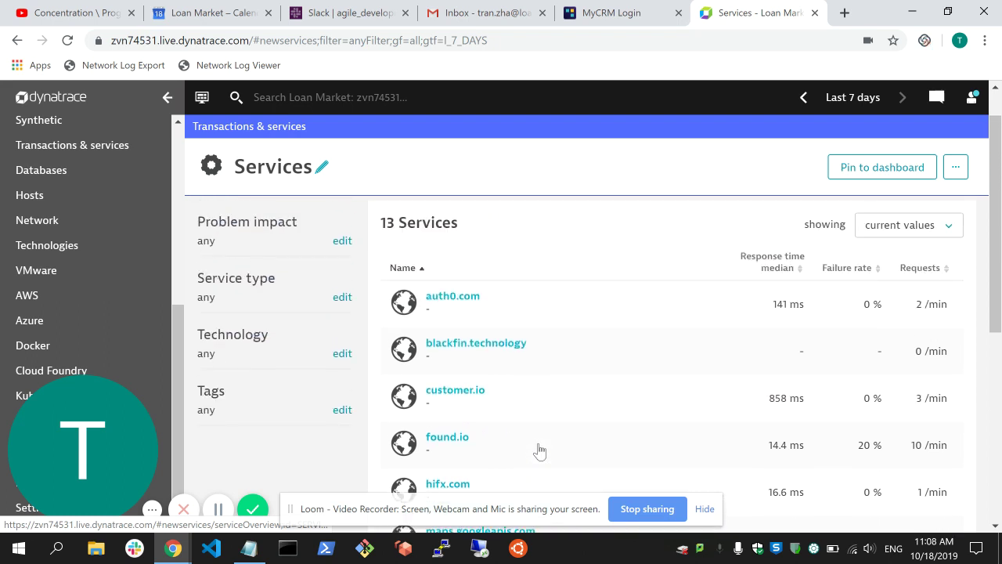
{"action": "left_click", "coordinate": [463, 303]}
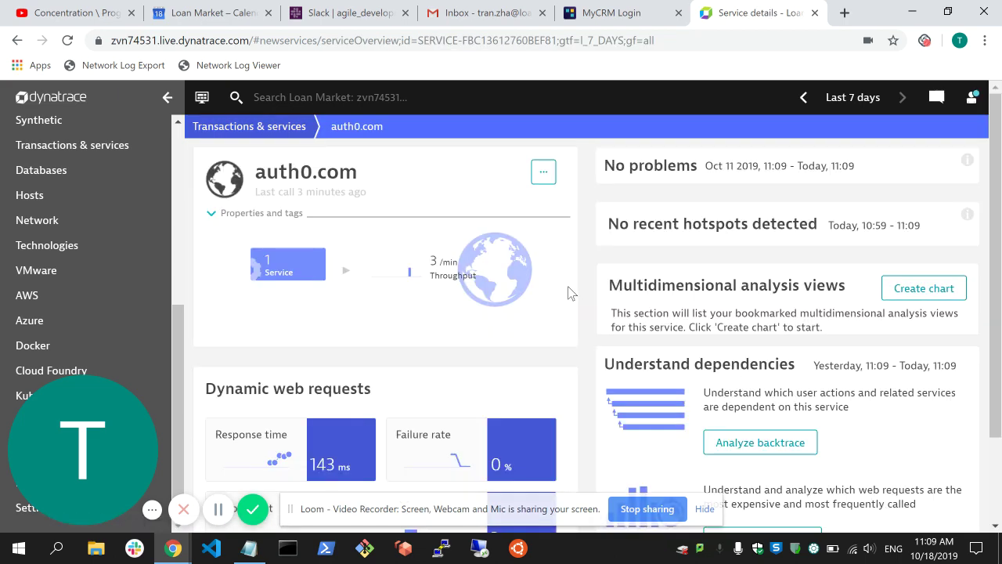
{"action": "scroll", "coordinate": [577, 255], "scroll_direction": "down", "scroll_amount": 2}
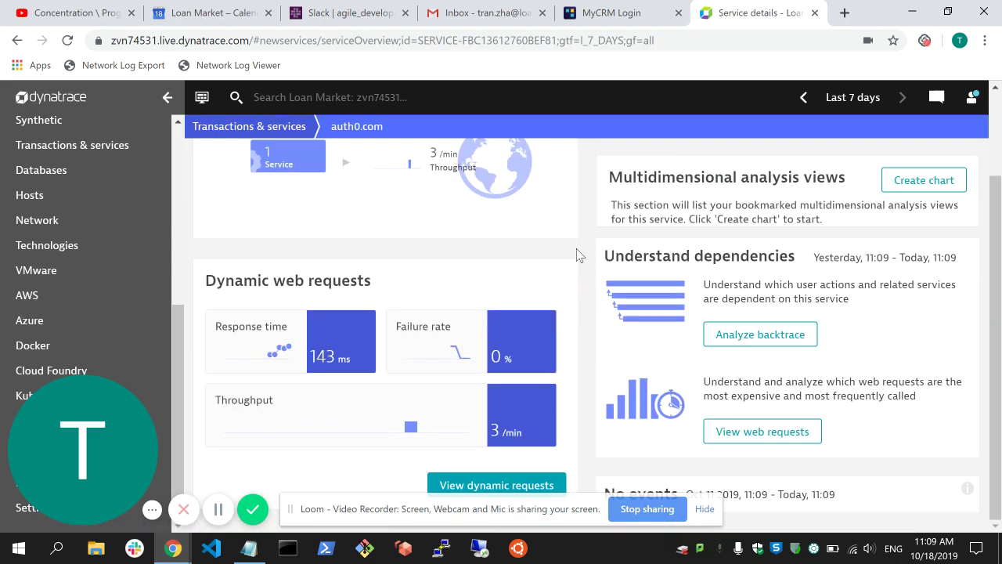
{"action": "scroll", "coordinate": [578, 255], "scroll_direction": "up", "scroll_amount": 2}
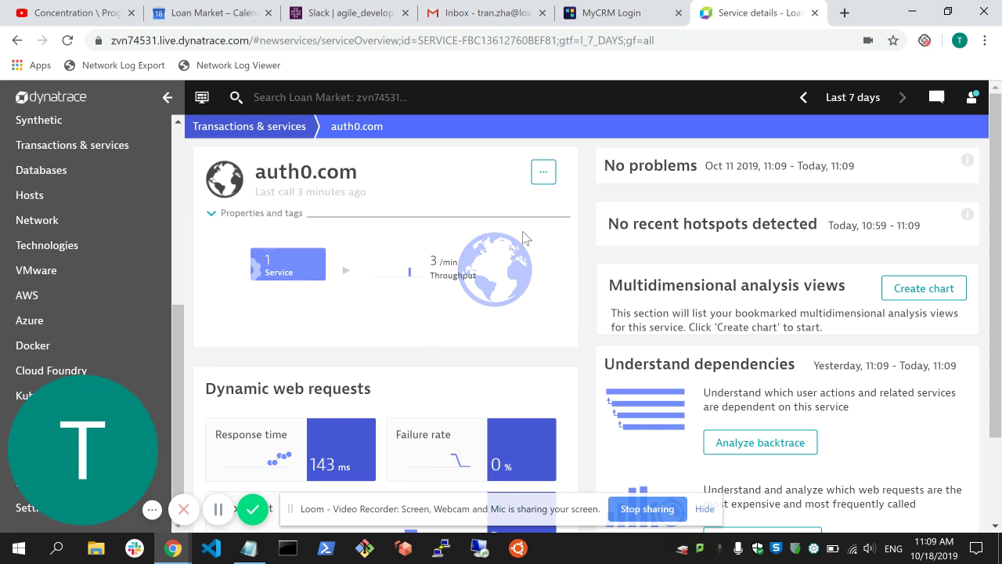
Pin the auth0.com service to the new Auth Den dashboard and open that dashboard
{"action": "left_click", "coordinate": [542, 170]}
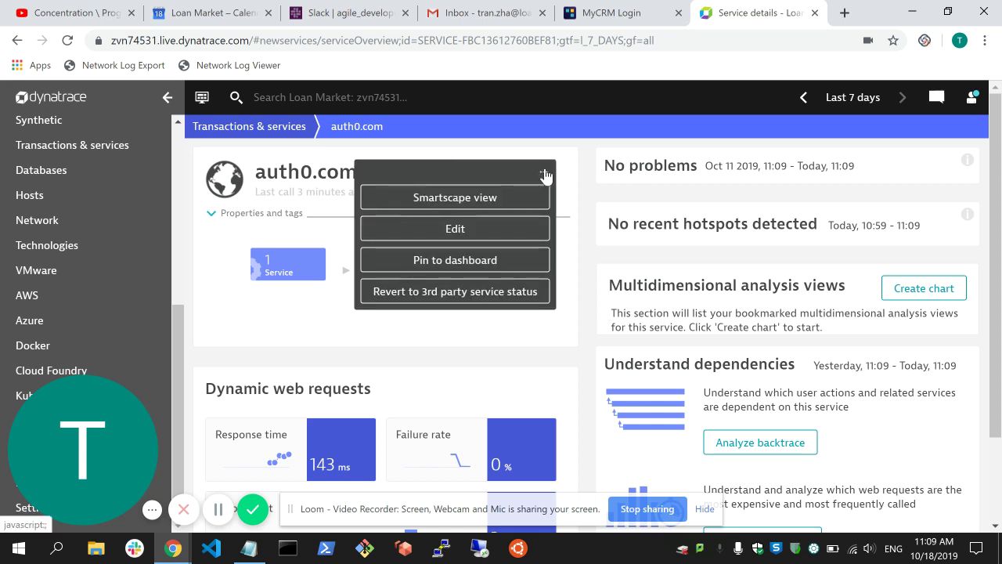
{"action": "left_click", "coordinate": [474, 266]}
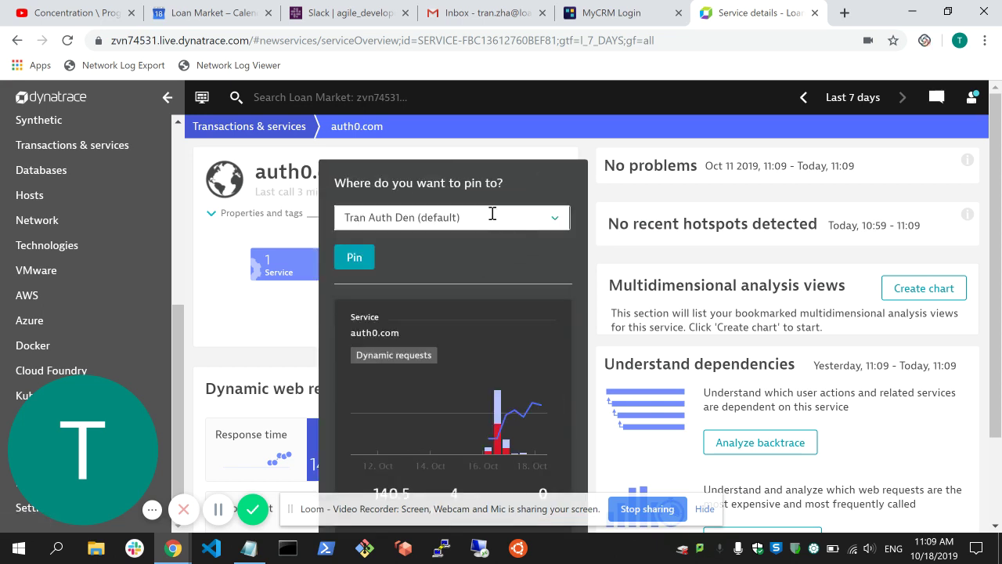
{"action": "left_click", "coordinate": [353, 256]}
{"action": "left_click", "coordinate": [380, 219]}
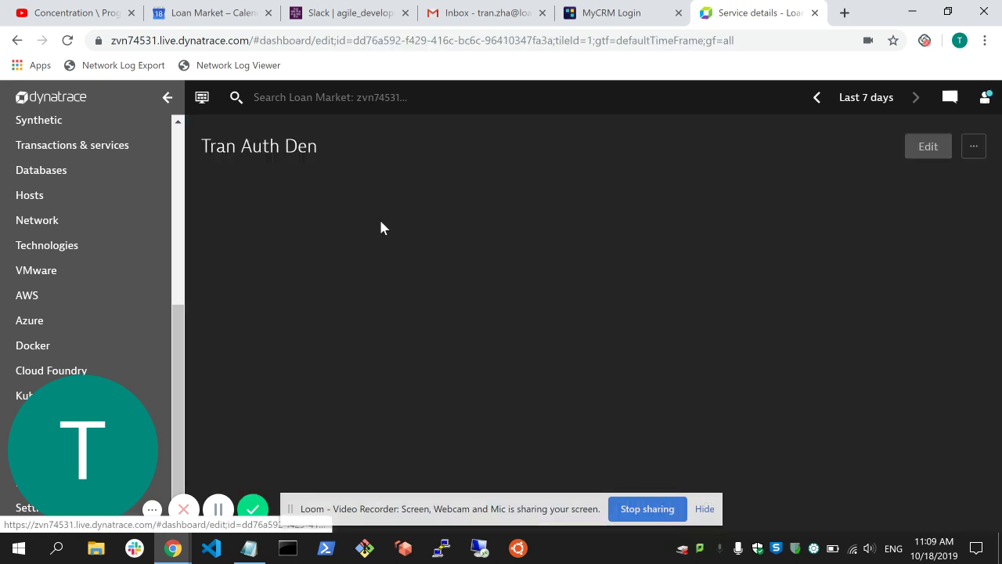
{"action": "left_click", "coordinate": [539, 247]}
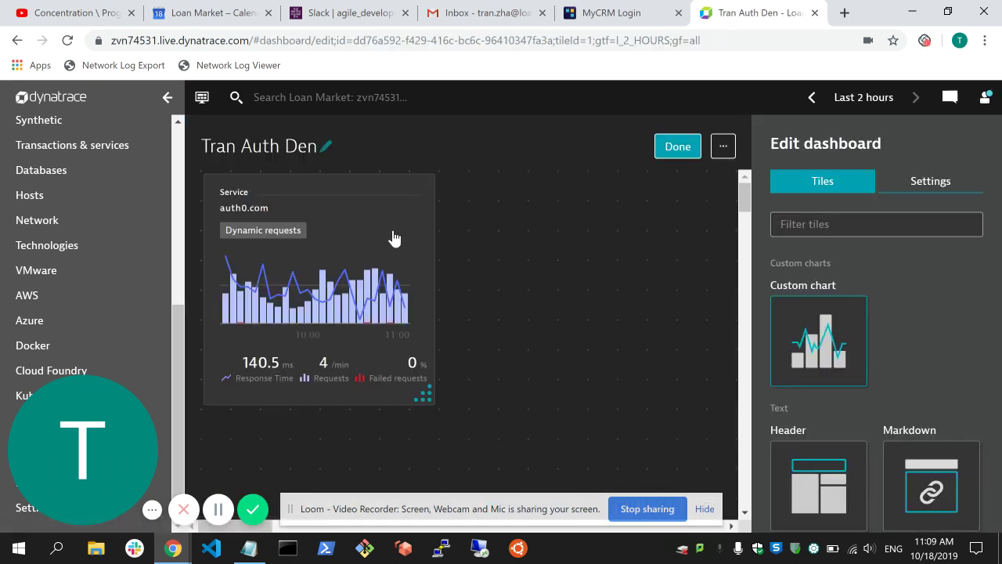
Resize the auth0.com tile to be moderately wider and slightly shorter, and finish editing the dashboard
{"action": "mouse_move", "coordinate": [435, 394]}
{"action": "left_mouse_down"}
{"action": "mouse_move", "coordinate": [485, 363]}
{"action": "mouse_move", "coordinate": [595, 362]}
{"action": "mouse_move", "coordinate": [614, 373]}
{"action": "left_mouse_up"}
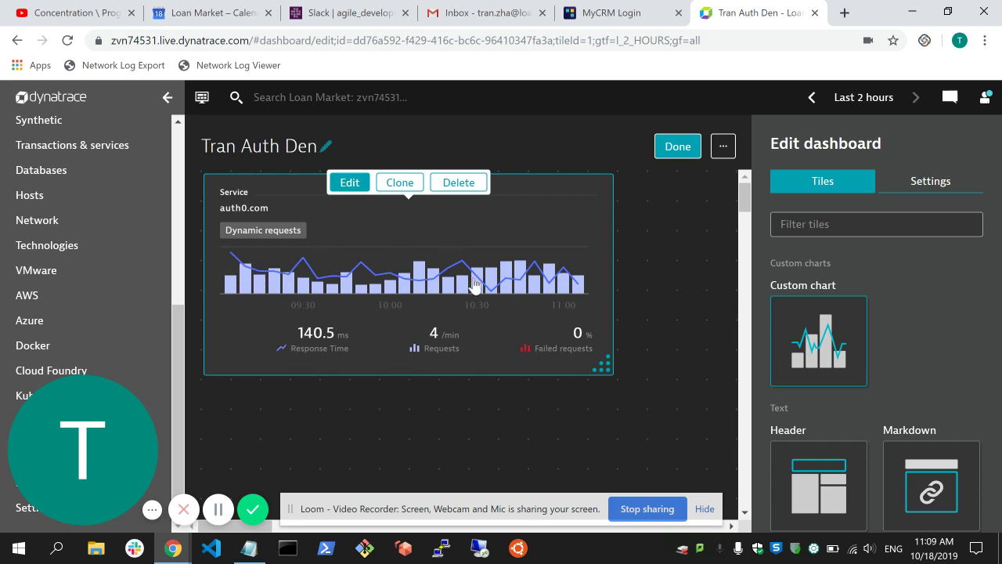
{"action": "left_click", "coordinate": [649, 261]}
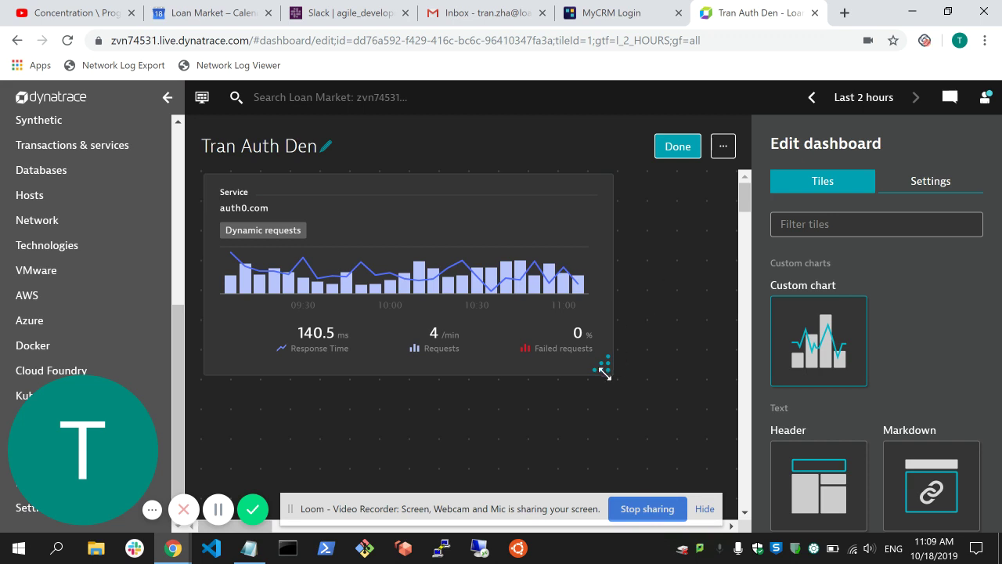
{"action": "left_click_drag", "start_coordinate": [605, 374], "coordinate": [526, 379]}
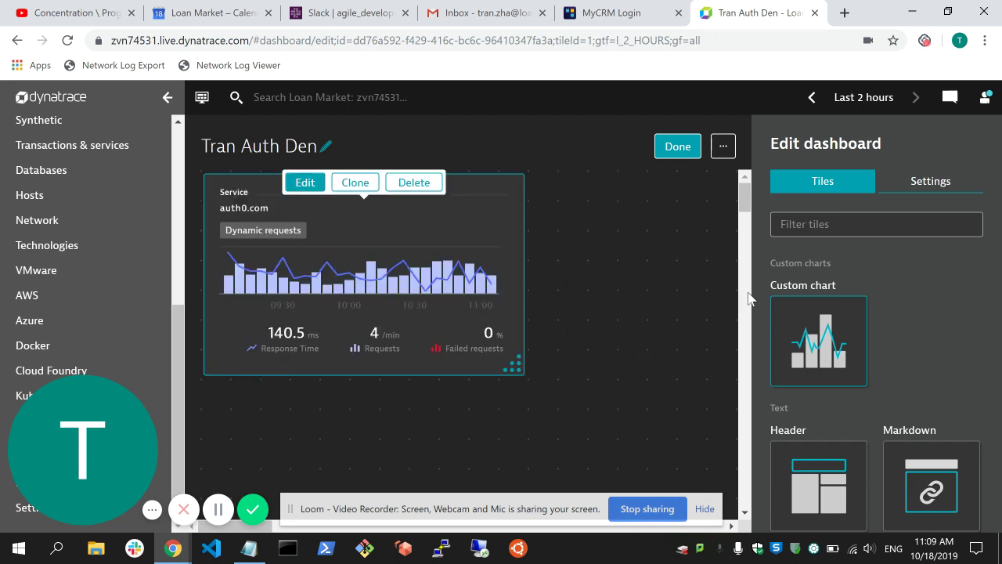
{"action": "left_click", "coordinate": [680, 147]}
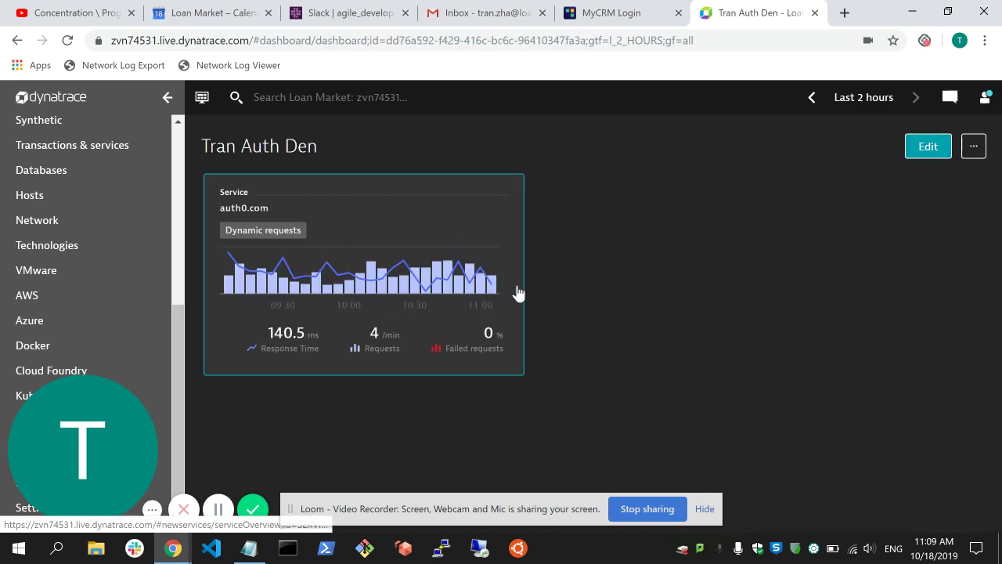
Review the backend items login, updatesession and forgetpassword in the Notepad notes, and return to the dashboard
{"action": "scroll", "coordinate": [125, 231], "scroll_direction": "up", "scroll_amount": 5}
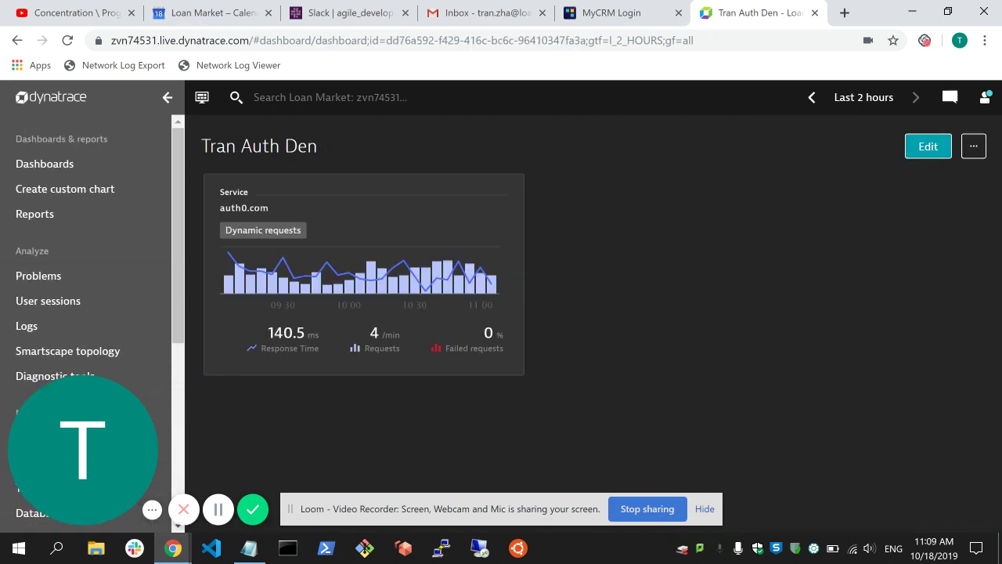
{"action": "left_click", "coordinate": [249, 547]}
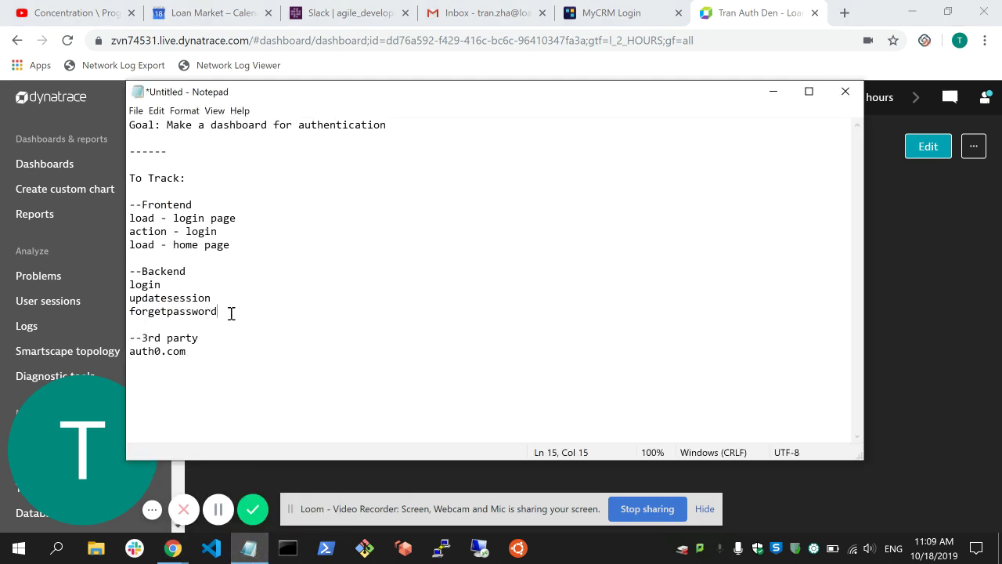
{"action": "key", "text": "shift+Up"}
{"action": "key", "text": "shift+Up"}
{"action": "key", "text": "shift+Left"}
{"action": "key", "text": "shift+Left"}
{"action": "key", "text": "shift+Left"}
{"action": "key", "text": "shift+Left"}
{"action": "key", "text": "shift+Left"}
{"action": "key", "text": "Left"}
{"action": "left_click", "coordinate": [249, 548]}
Find MyCRM API among the monitored services and open its service details
{"action": "scroll", "coordinate": [110, 321], "scroll_direction": "down", "scroll_amount": 3}
{"action": "scroll", "coordinate": [104, 315], "scroll_direction": "down", "scroll_amount": 3}
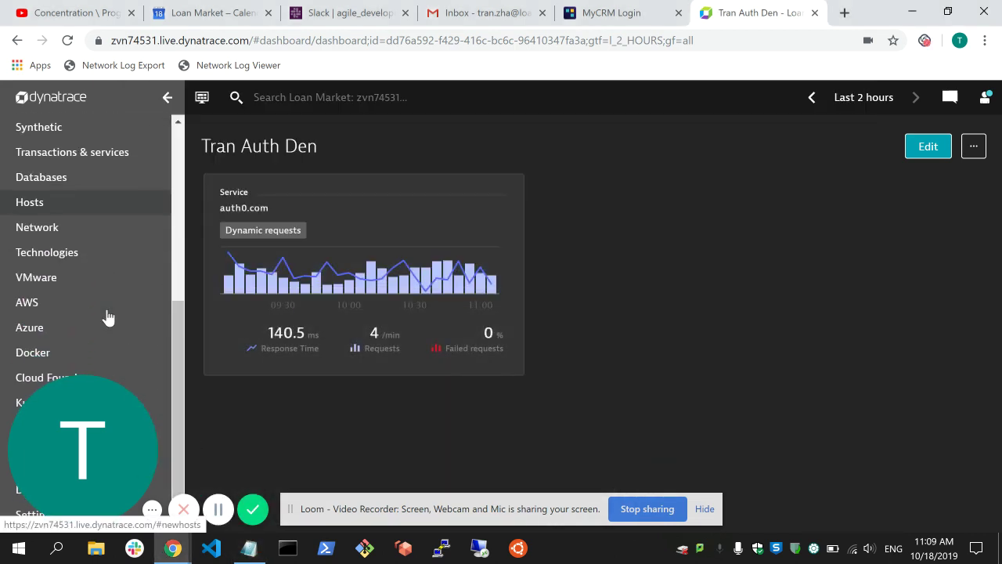
{"action": "left_click", "coordinate": [99, 153]}
{"action": "scroll", "coordinate": [462, 334], "scroll_direction": "down", "scroll_amount": 5}
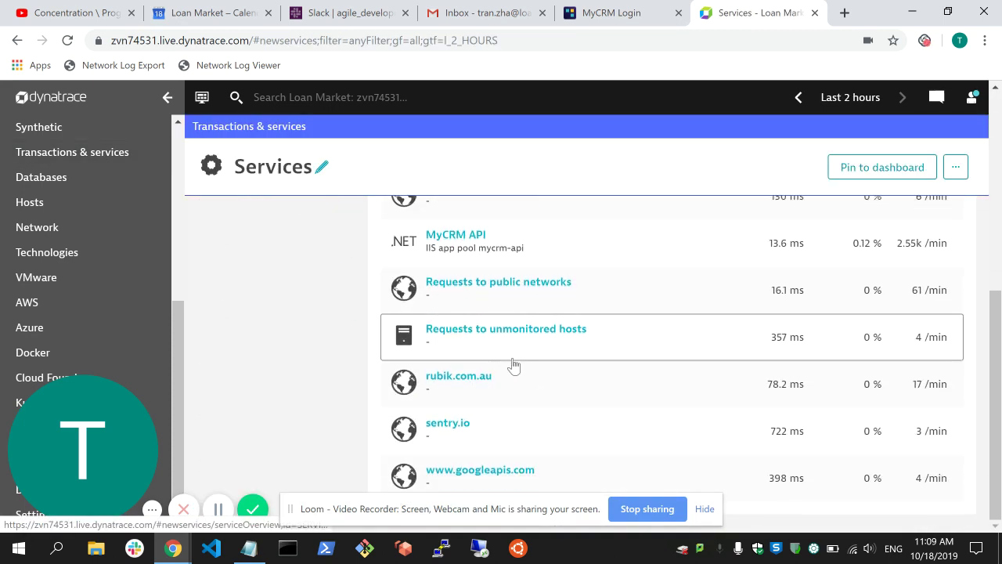
{"action": "scroll", "coordinate": [512, 365], "scroll_direction": "up", "scroll_amount": 1}
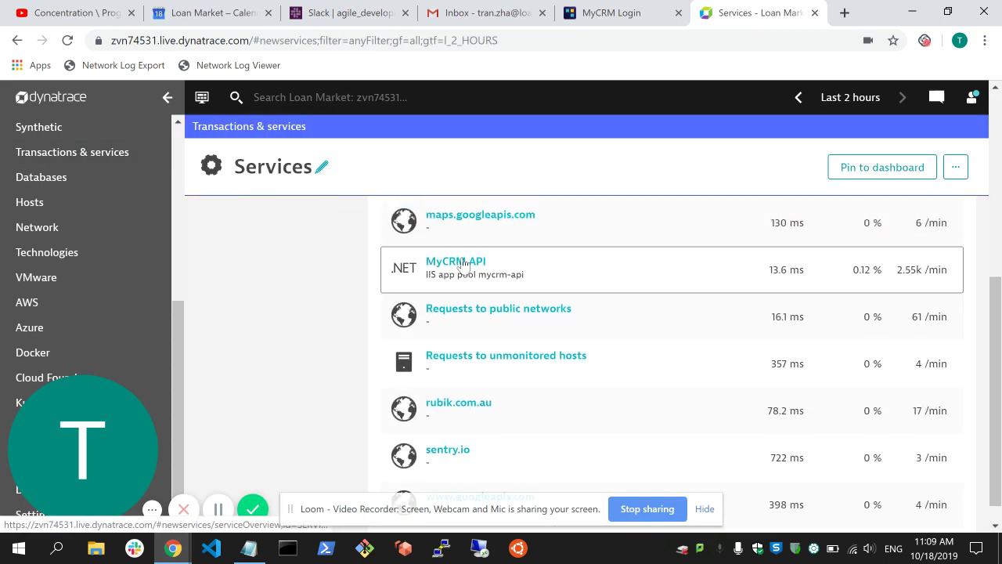
{"action": "left_click", "coordinate": [462, 264]}
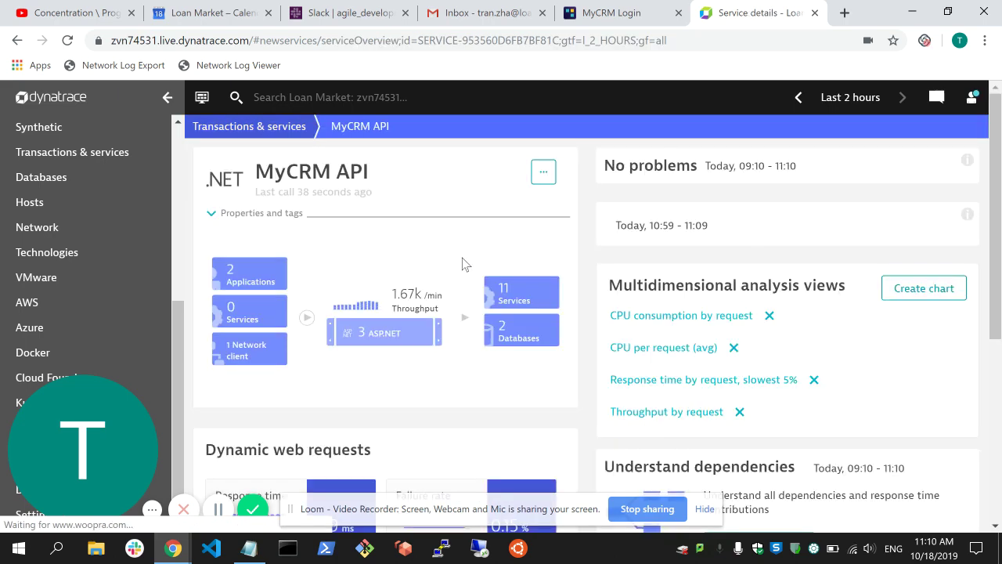
Open the MyCRM API's dynamic web requests and remove the request type filter from the analysis
{"action": "scroll", "coordinate": [462, 201], "scroll_direction": "down", "scroll_amount": 5}
{"action": "scroll", "coordinate": [515, 378], "scroll_direction": "up", "scroll_amount": 1}
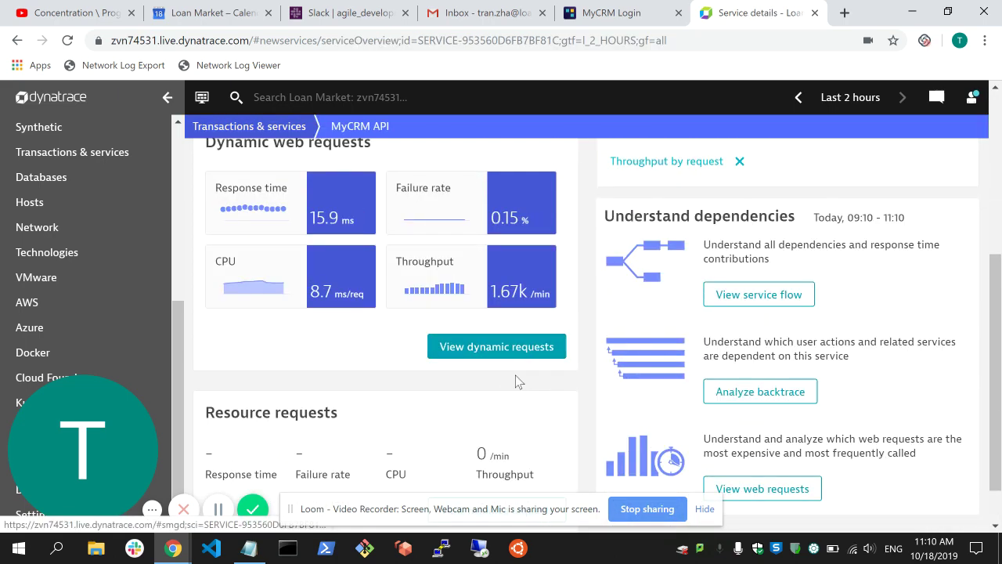
{"action": "left_click", "coordinate": [505, 356]}
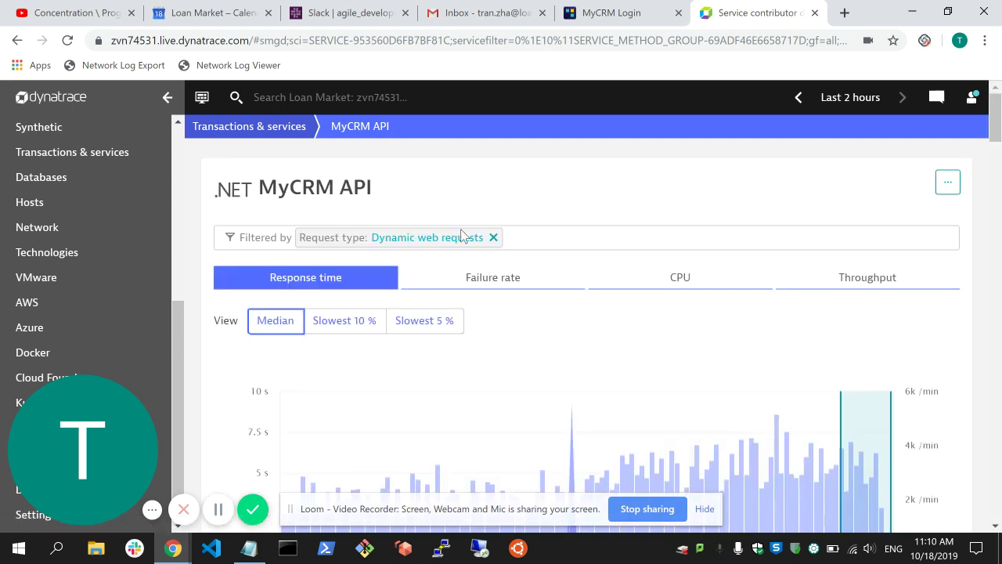
{"action": "left_click", "coordinate": [492, 238]}
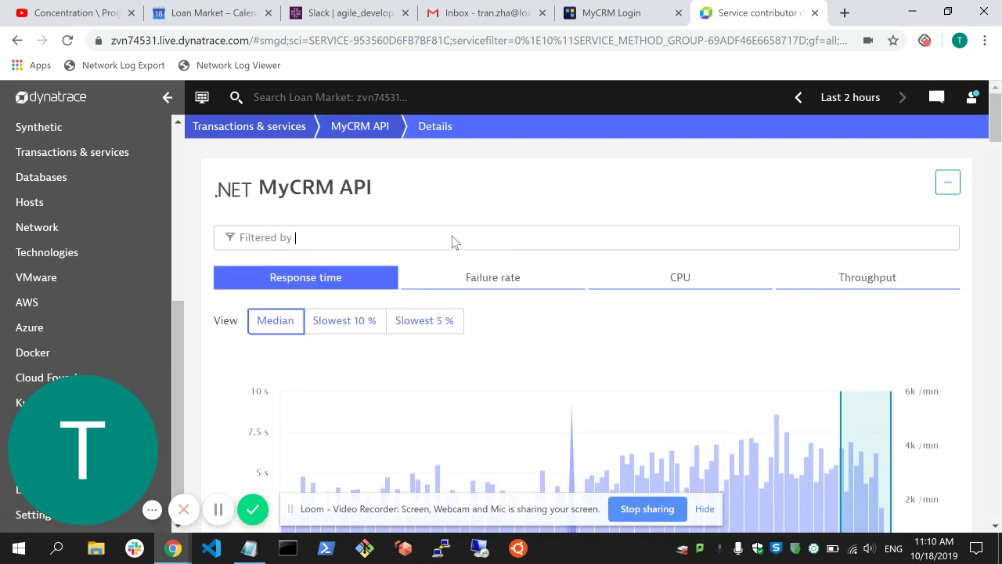
Filter the MyCRM API analysis by Request with the value login
{"action": "left_click", "coordinate": [404, 235]}
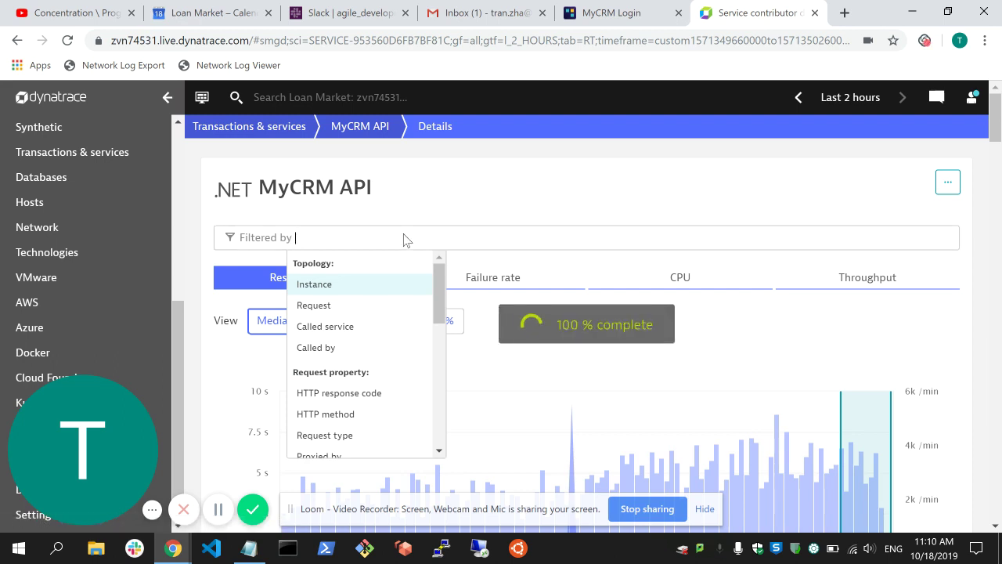
{"action": "type", "text": "re"}
{"action": "key", "text": "Return"}
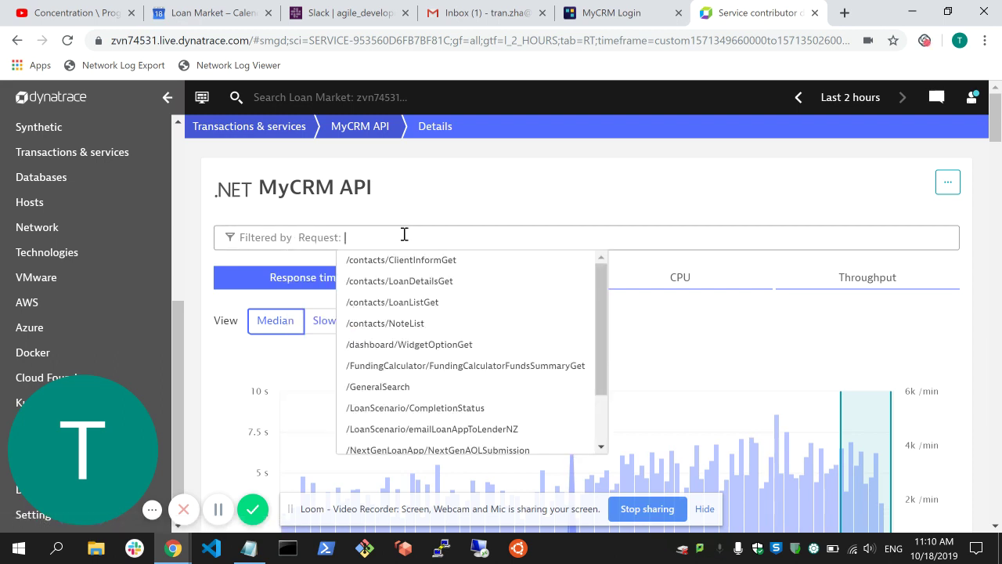
{"action": "type", "text": "/lo"}
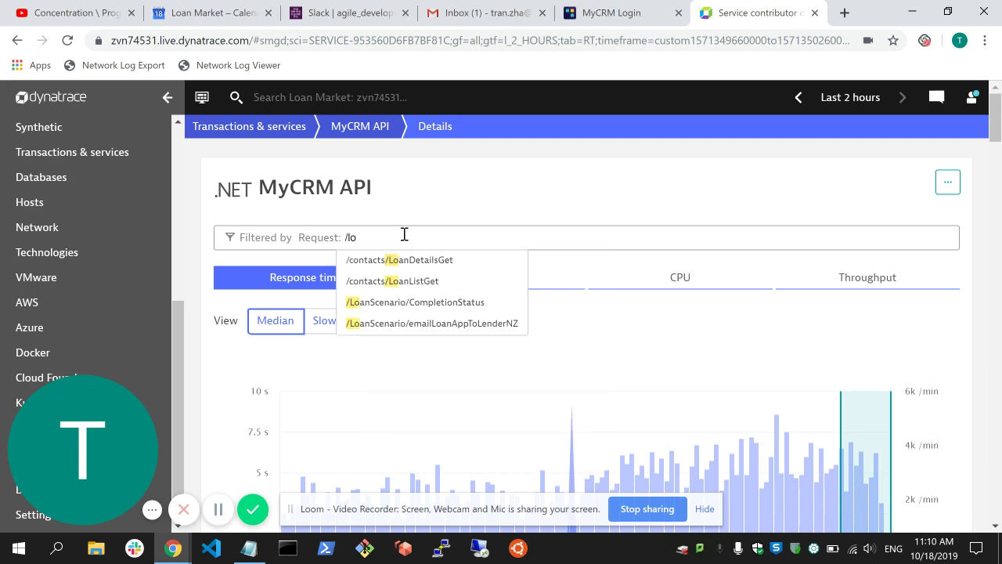
{"action": "key", "text": "BackSpace"}
{"action": "key", "text": "BackSpace"}
{"action": "key", "text": "BackSpace"}
{"action": "type", "text": "logi"}
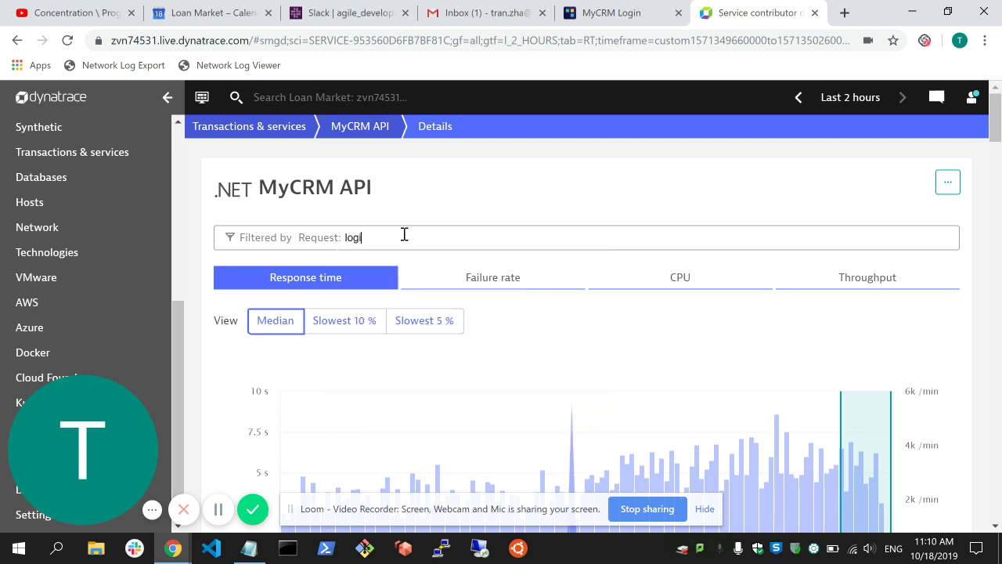
{"action": "type", "text": "n"}
{"action": "key", "text": "Return"}
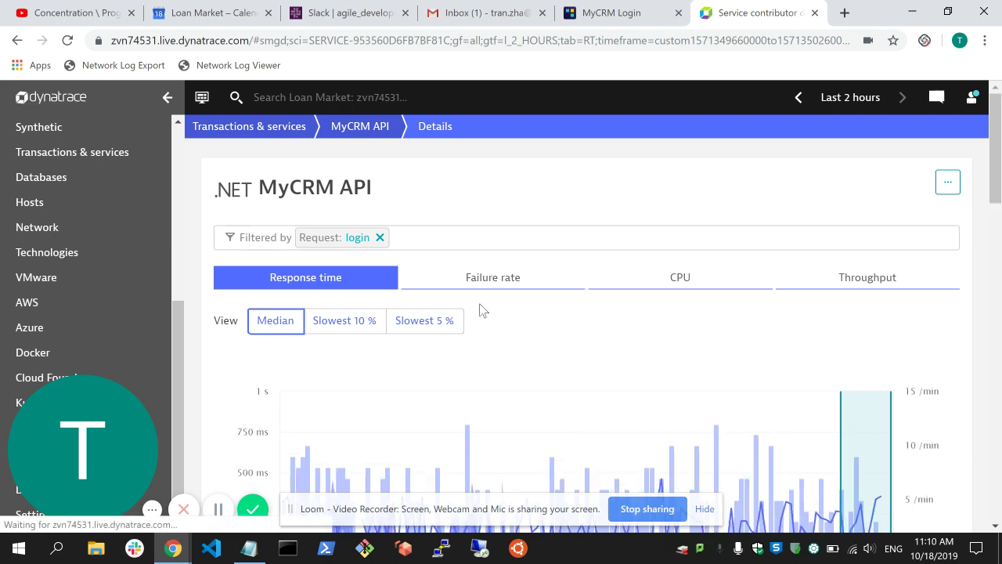
Find the /Login request among the top contributors and open its analysis
{"action": "scroll", "coordinate": [498, 365], "scroll_direction": "down", "scroll_amount": 10}
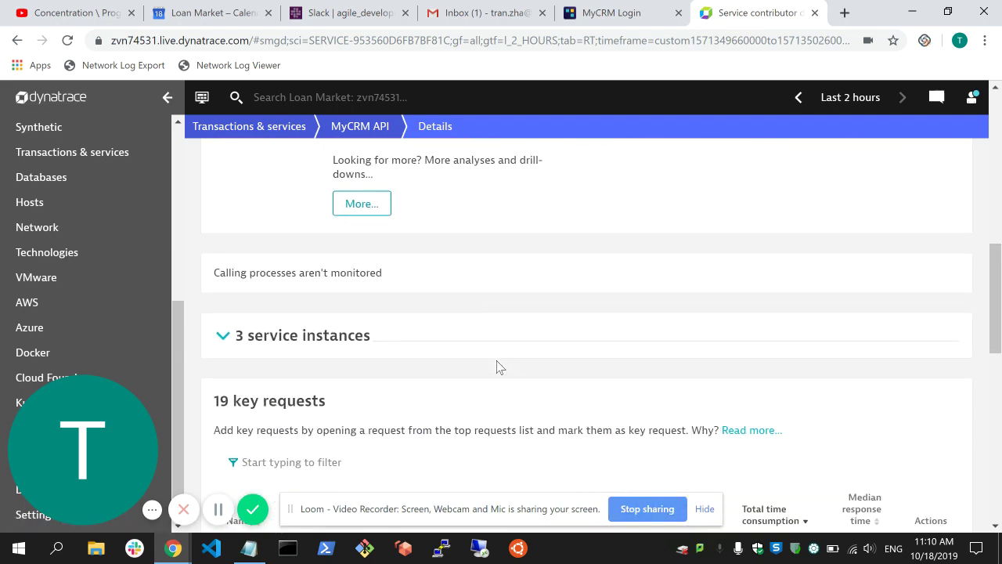
{"action": "scroll", "coordinate": [500, 368], "scroll_direction": "down", "scroll_amount": 8}
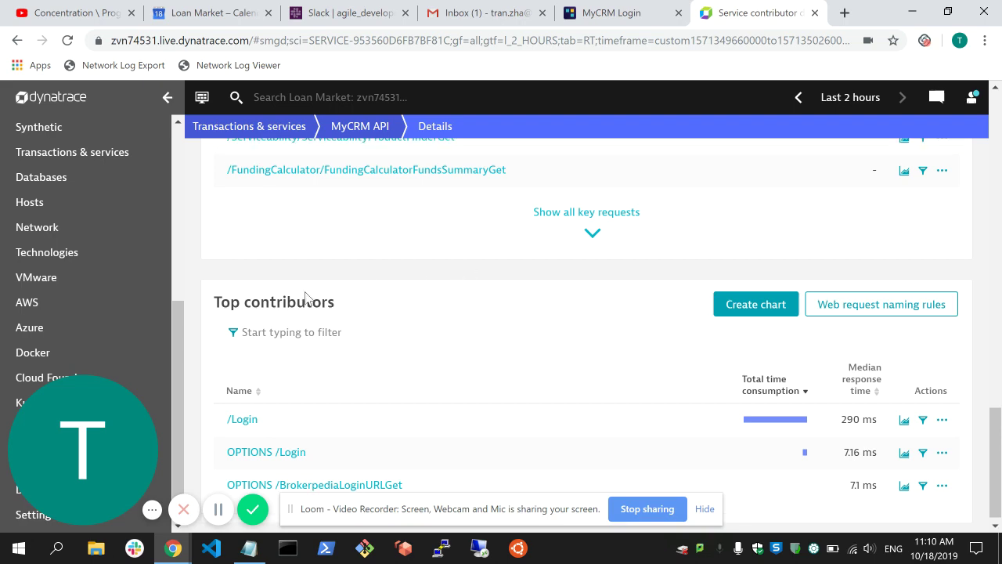
{"action": "scroll", "coordinate": [489, 277], "scroll_direction": "up", "scroll_amount": 15}
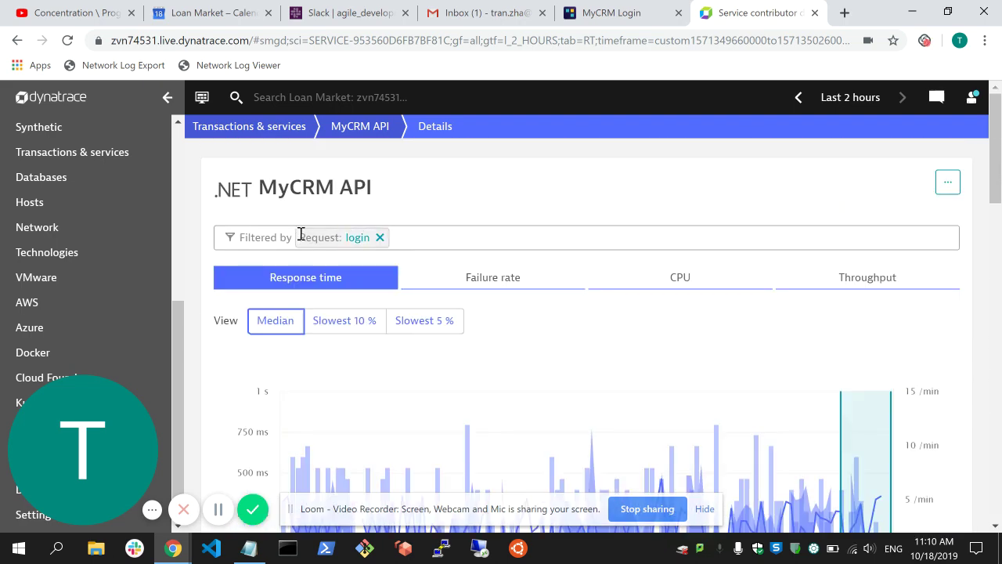
{"action": "scroll", "coordinate": [501, 298], "scroll_direction": "down", "scroll_amount": 15}
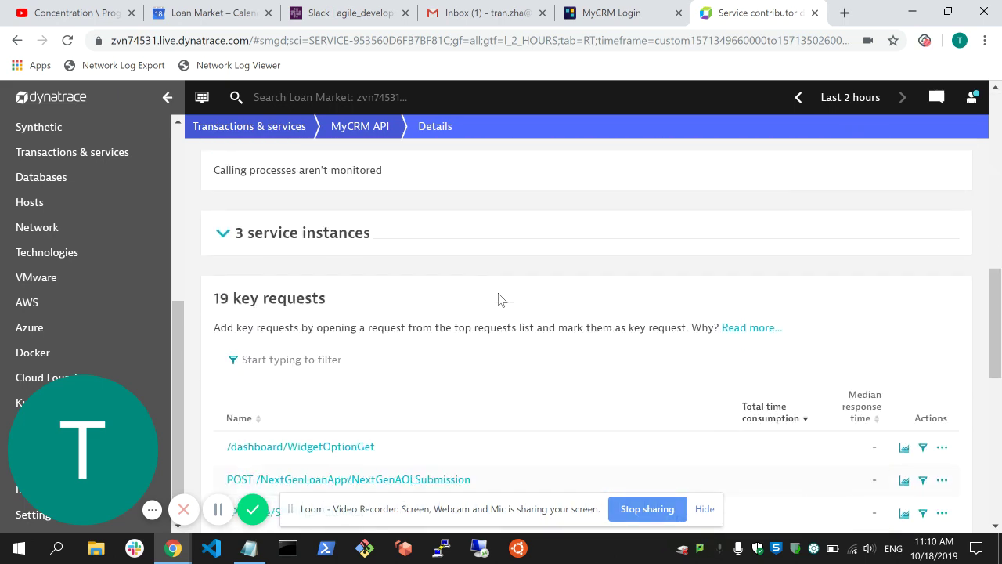
{"action": "mouse_move", "coordinate": [241, 413]}
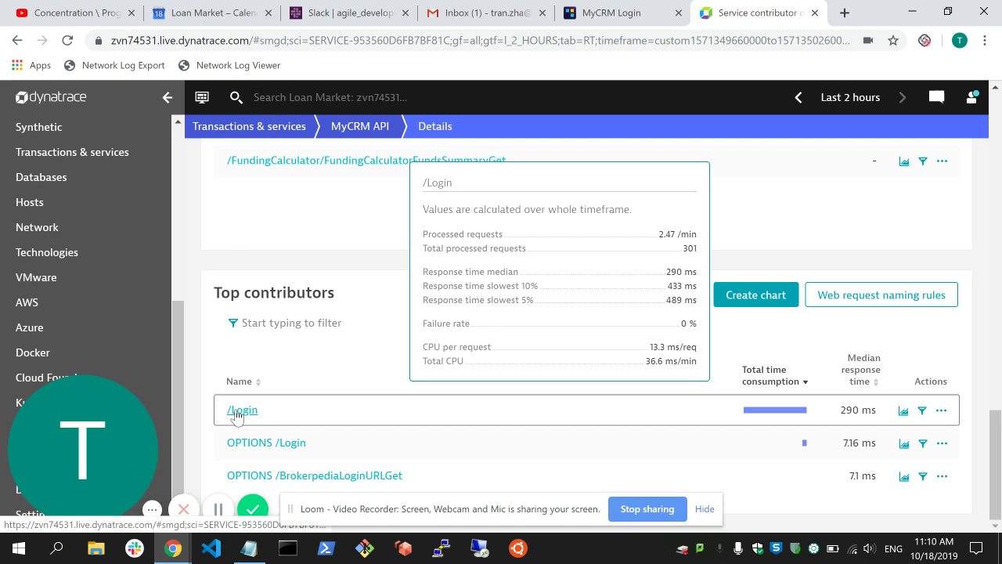
{"action": "left_click", "coordinate": [236, 414]}
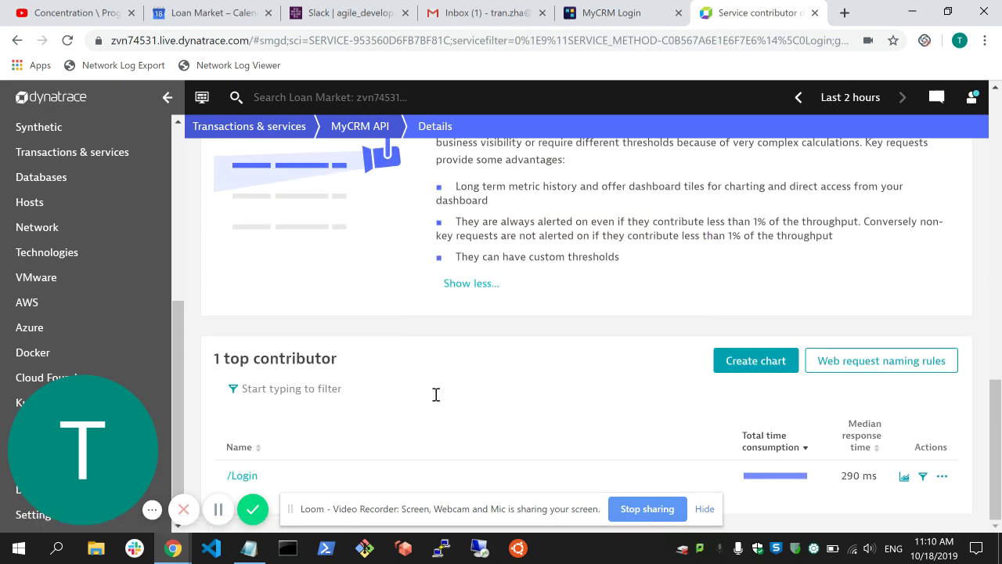
Pin the /Login request to the default Auth Den dashboard and open that dashboard
{"action": "scroll", "coordinate": [474, 374], "scroll_direction": "up", "scroll_amount": 15}
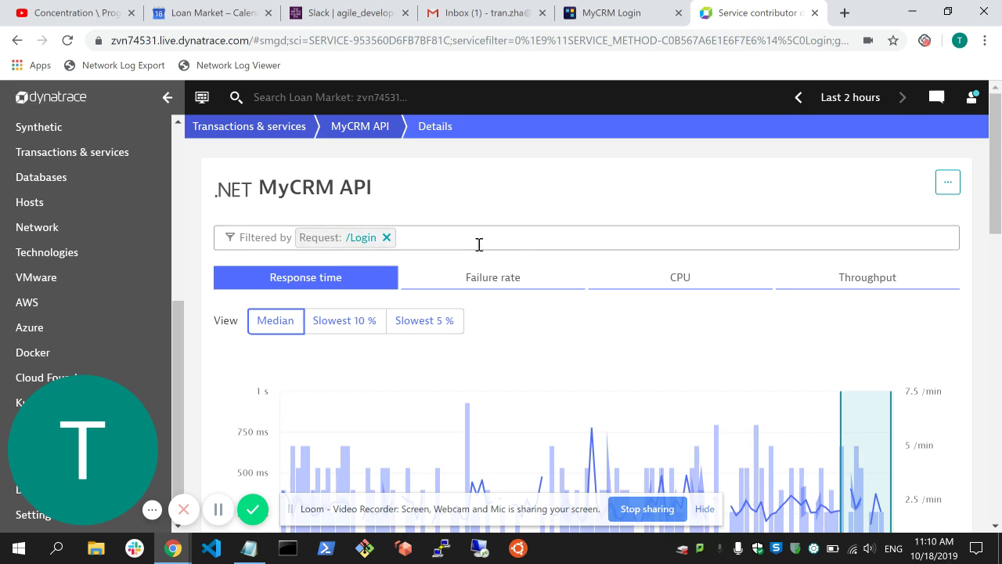
{"action": "scroll", "coordinate": [532, 331], "scroll_direction": "down", "scroll_amount": 10}
{"action": "scroll", "coordinate": [548, 329], "scroll_direction": "up", "scroll_amount": 3}
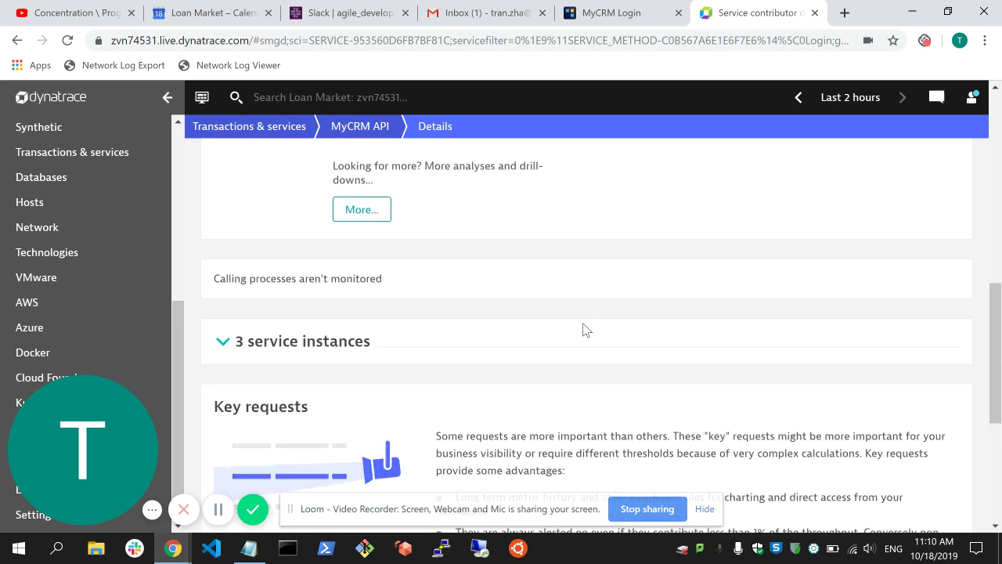
{"action": "scroll", "coordinate": [586, 330], "scroll_direction": "up", "scroll_amount": 7}
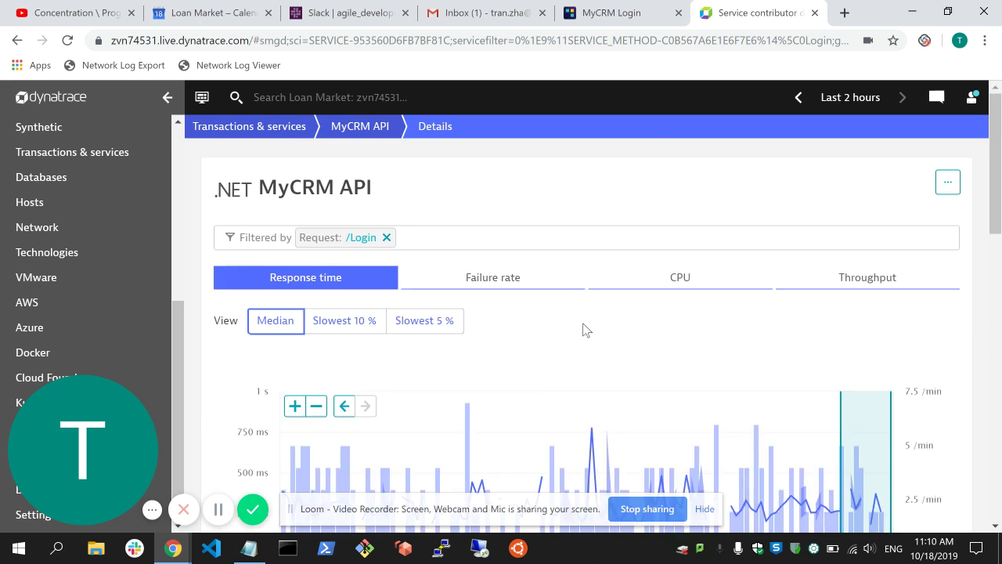
{"action": "left_click", "coordinate": [949, 183]}
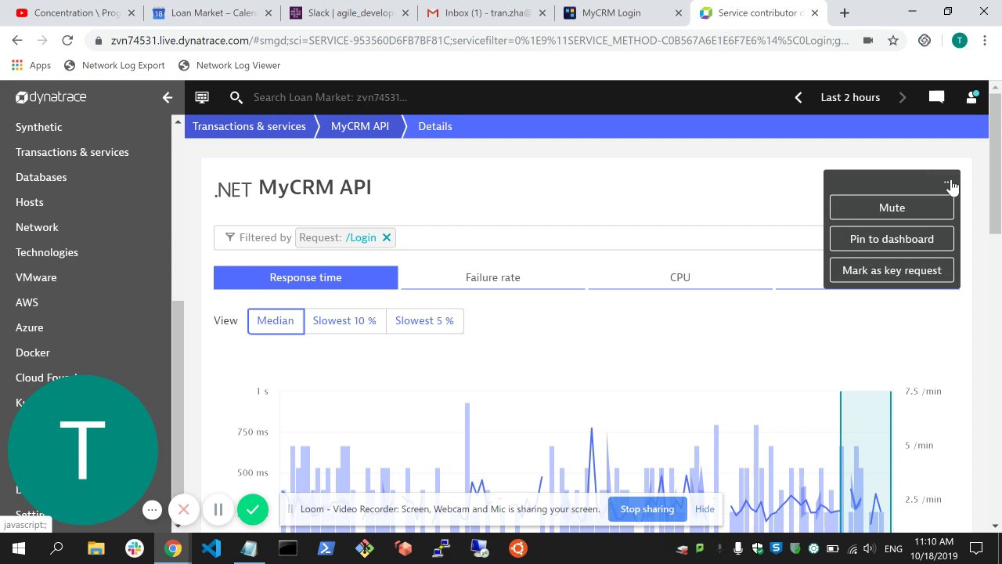
{"action": "left_click", "coordinate": [885, 241]}
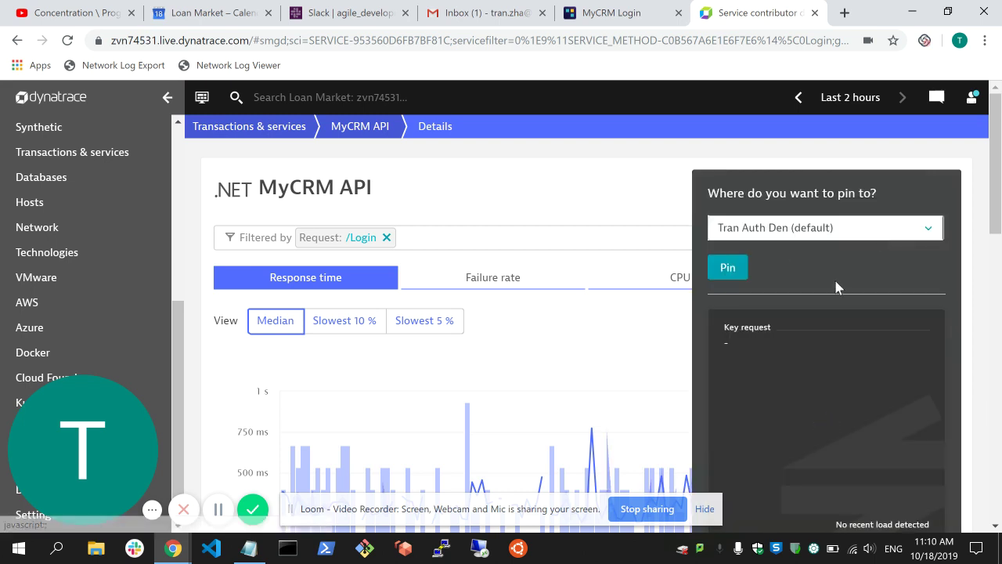
{"action": "left_click", "coordinate": [728, 269]}
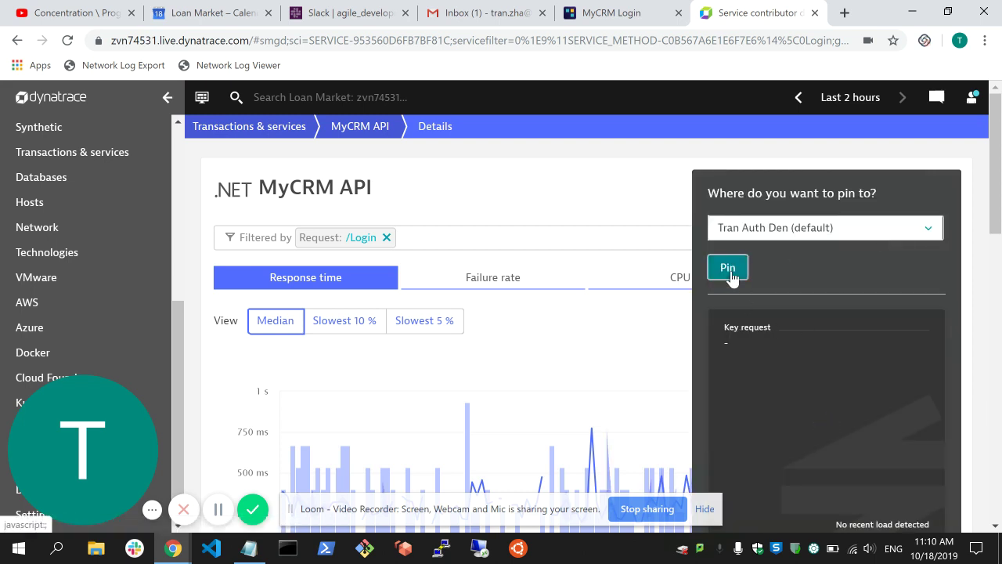
{"action": "left_click", "coordinate": [760, 227]}
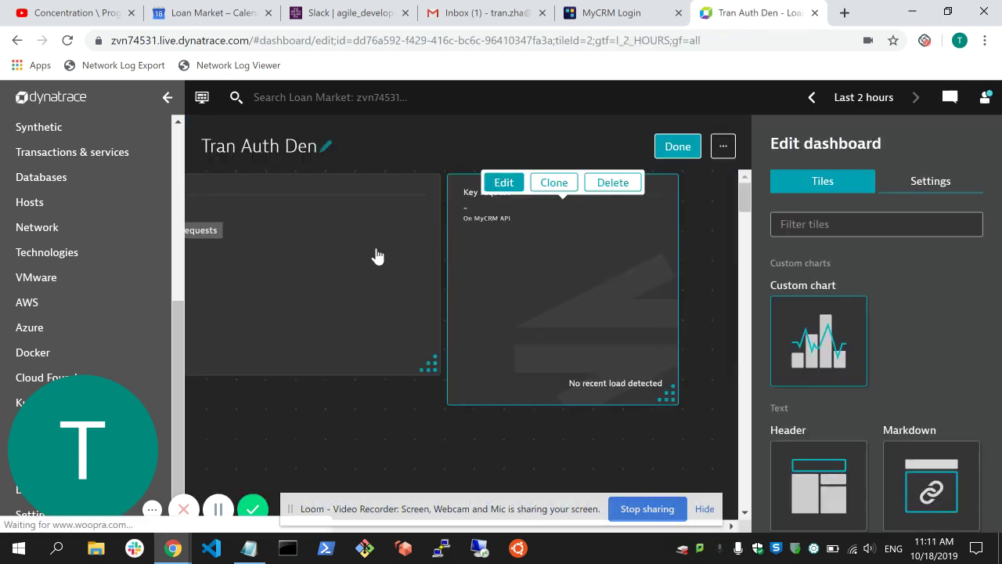
Make the auth0.com tile narrower and slightly taller to match the Key request tile, and move the Key request tile directly beside it
{"action": "left_click", "coordinate": [627, 209]}
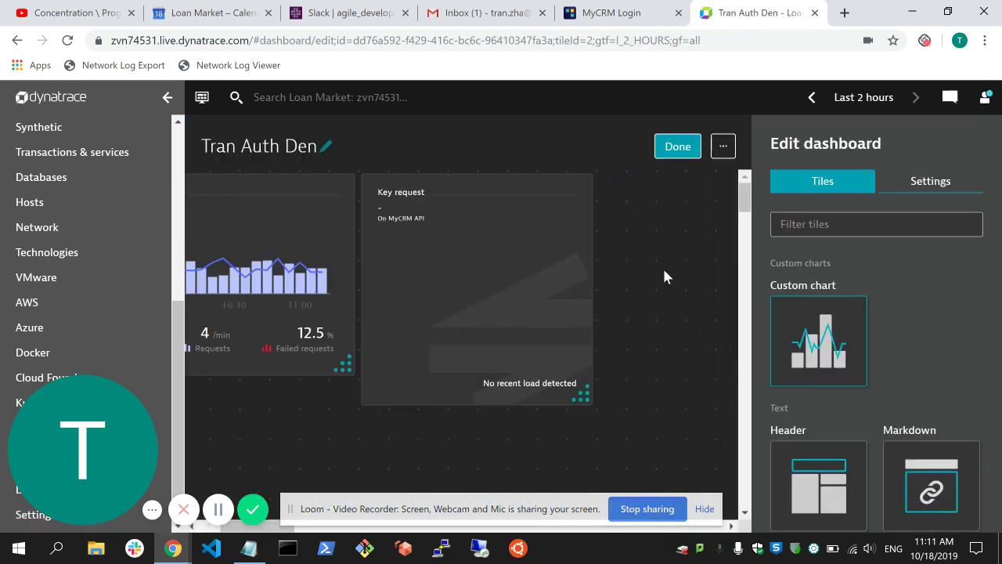
{"action": "left_click", "coordinate": [705, 508]}
{"action": "left_click_drag", "start_coordinate": [284, 530], "coordinate": [257, 530]}
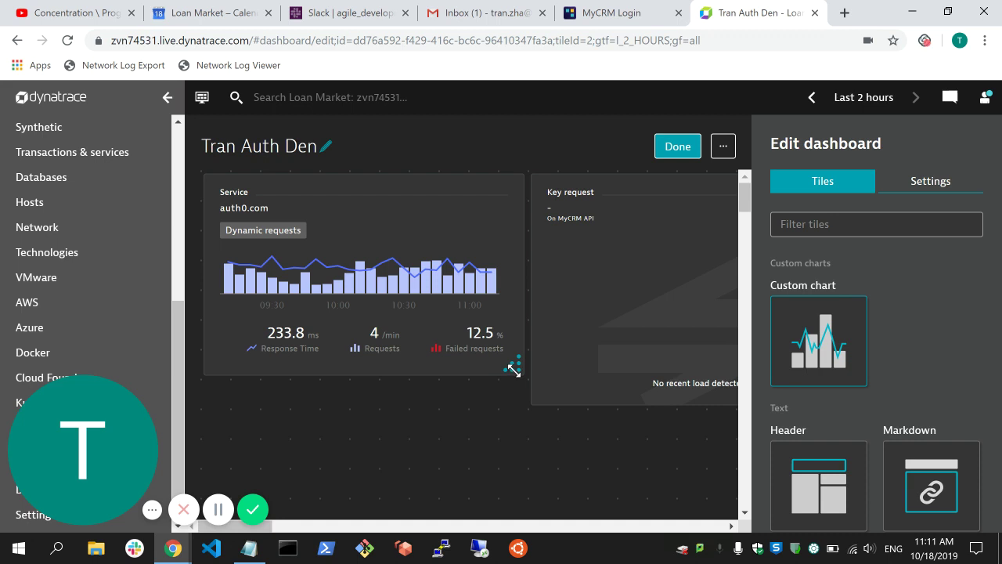
{"action": "mouse_move", "coordinate": [510, 365]}
{"action": "left_mouse_down"}
{"action": "mouse_move", "coordinate": [431, 379]}
{"action": "mouse_move", "coordinate": [429, 389]}
{"action": "left_mouse_up"}
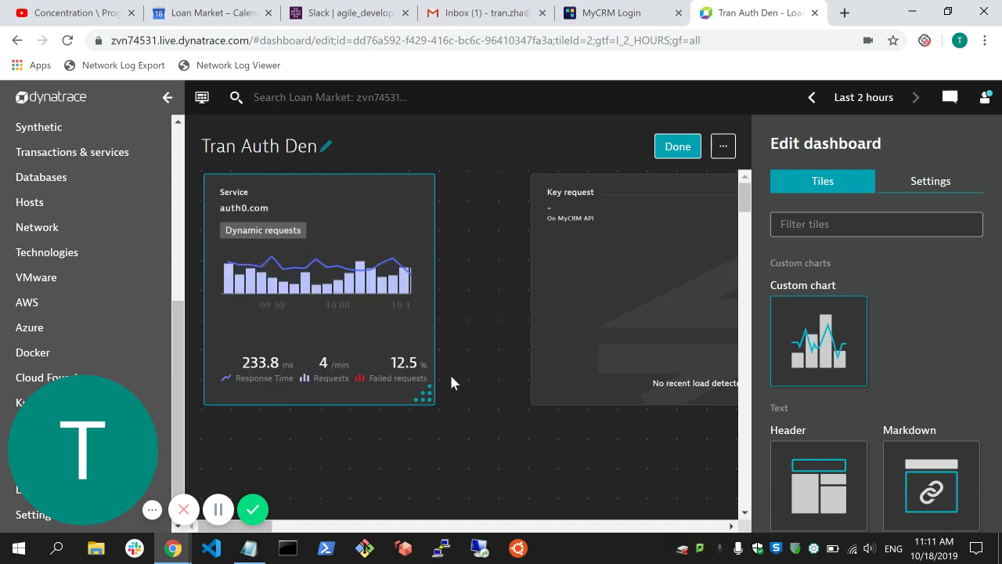
{"action": "left_click_drag", "start_coordinate": [597, 196], "coordinate": [514, 197]}
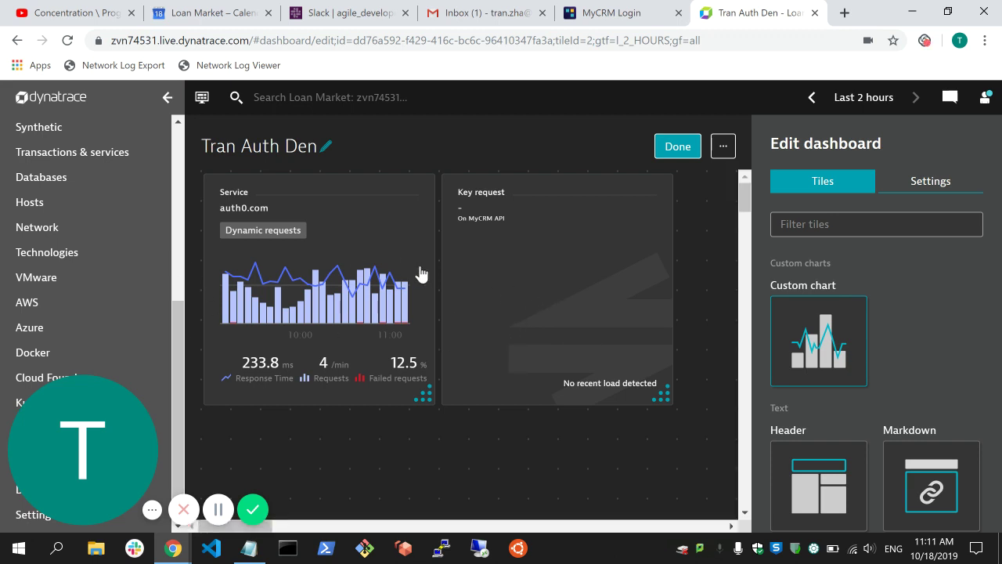
Check the backend items still to track in the Notepad notes, and return to the Dynatrace dashboard
{"action": "scroll", "coordinate": [461, 286], "scroll_direction": "down", "scroll_amount": 1}
{"action": "scroll", "coordinate": [461, 287], "scroll_direction": "up", "scroll_amount": 1}
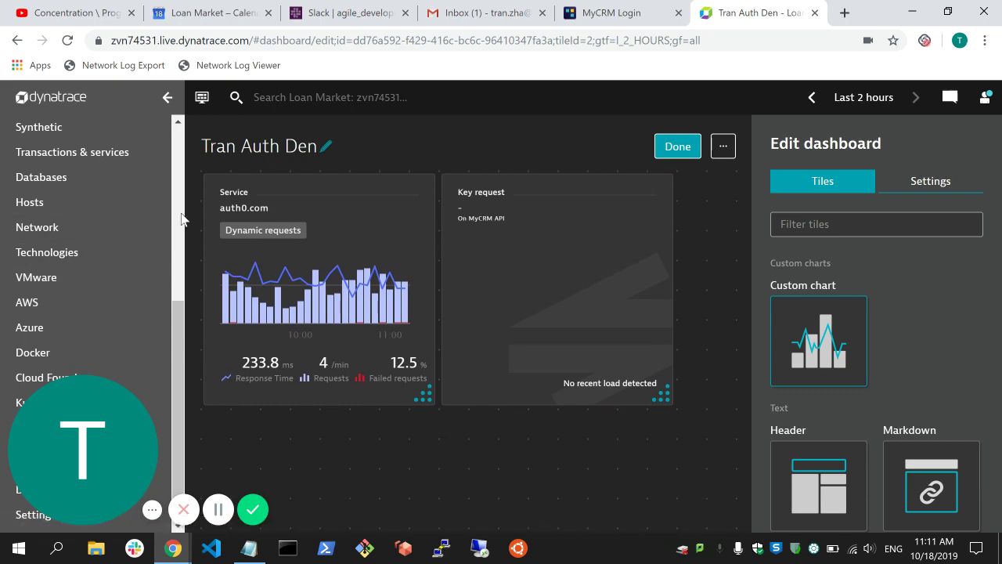
{"action": "scroll", "coordinate": [179, 222], "scroll_direction": "up", "scroll_amount": 5}
{"action": "left_click", "coordinate": [249, 548]}
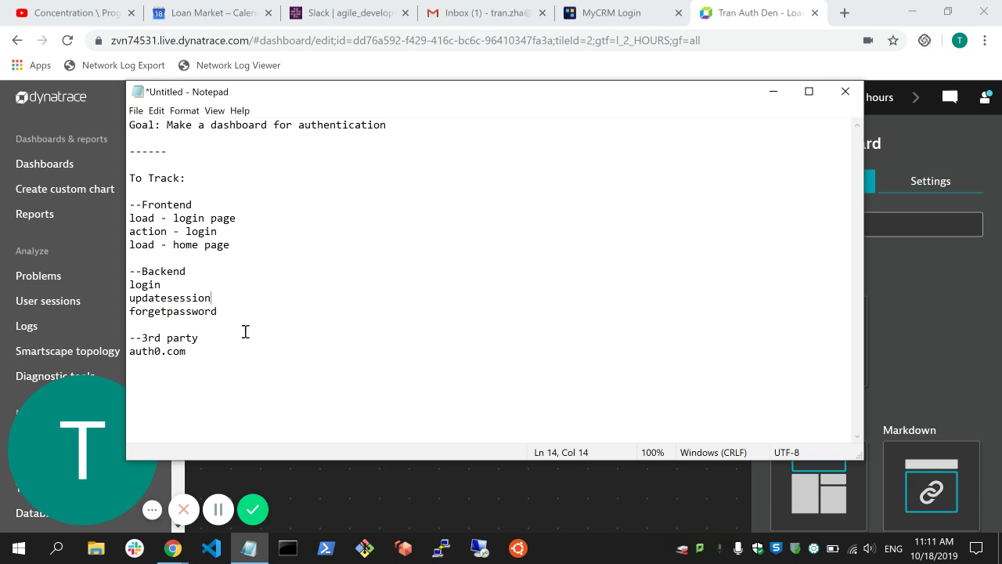
{"action": "left_click", "coordinate": [249, 548]}
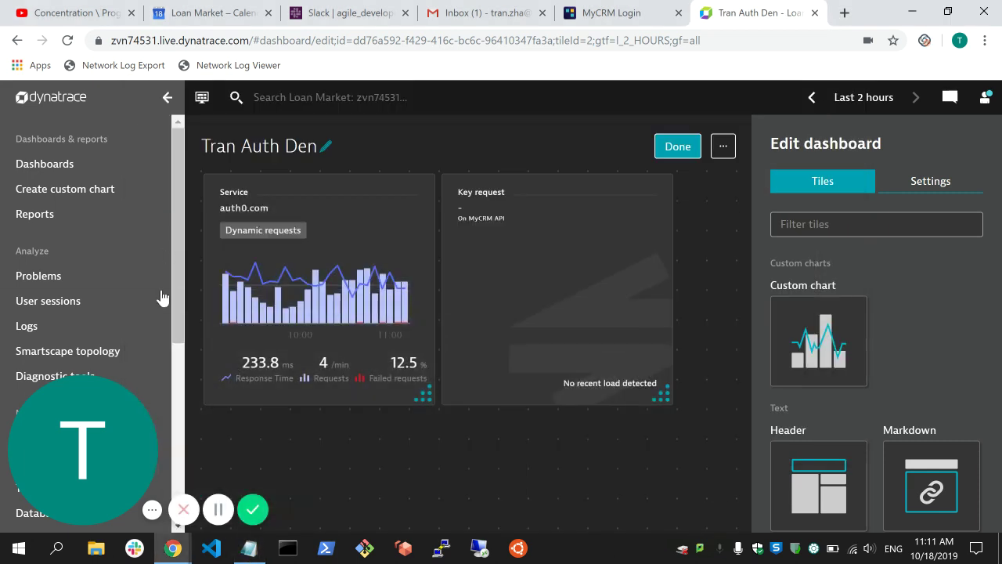
Go back to the list of monitored services and open the MyCRM API service details
{"action": "scroll", "coordinate": [179, 381], "scroll_direction": "down", "scroll_amount": 4}
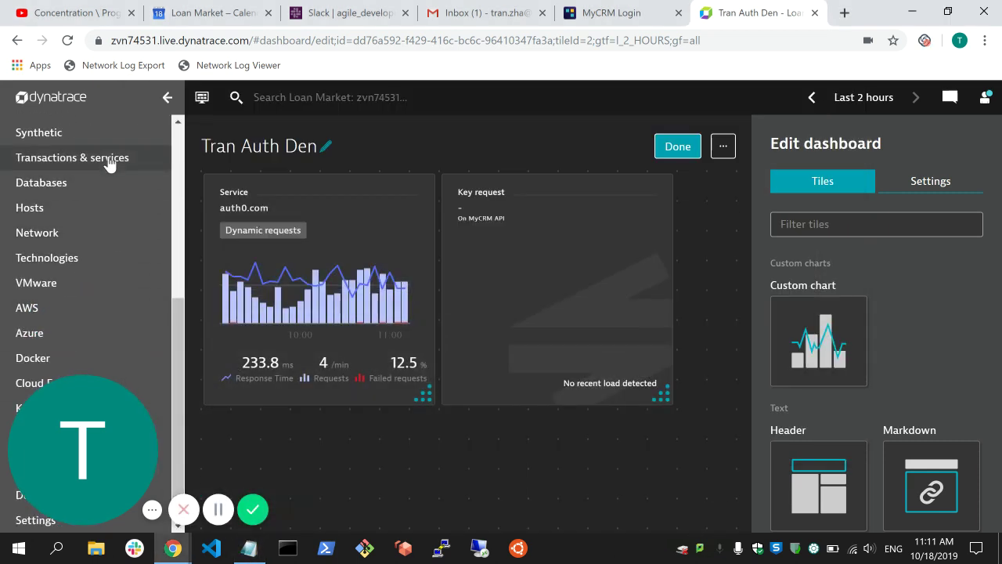
{"action": "left_click", "coordinate": [110, 160]}
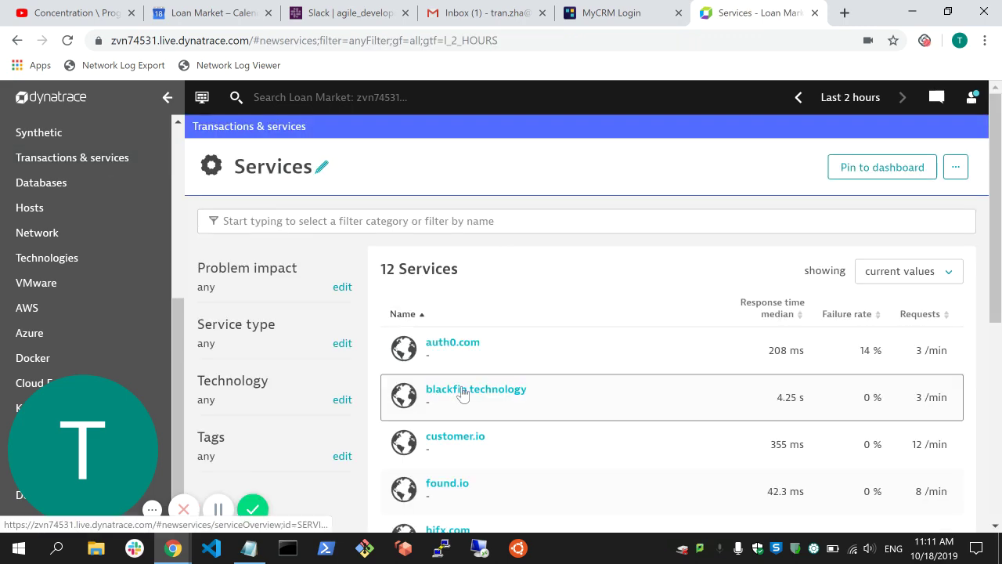
{"action": "scroll", "coordinate": [462, 396], "scroll_direction": "down", "scroll_amount": 5}
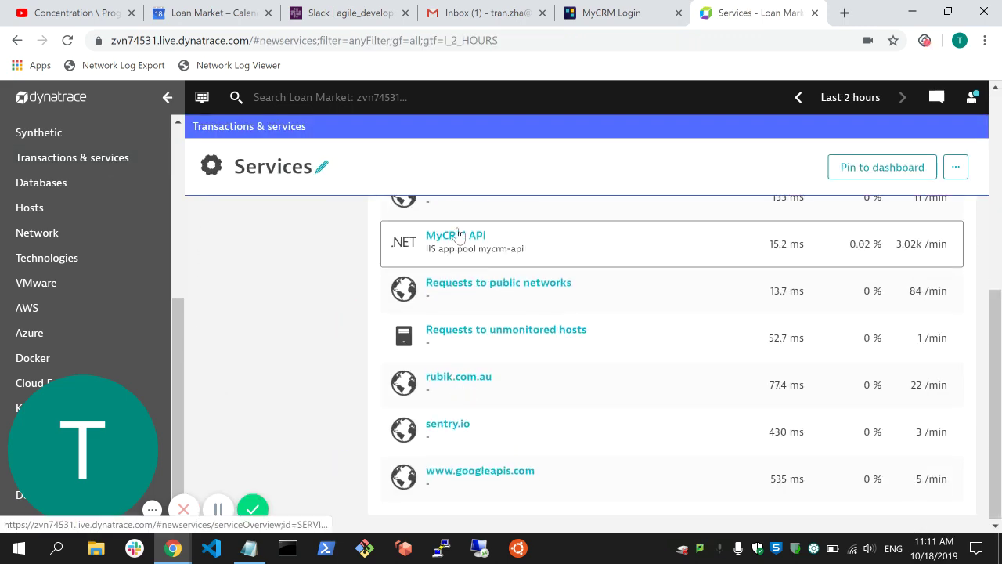
{"action": "left_click", "coordinate": [459, 235]}
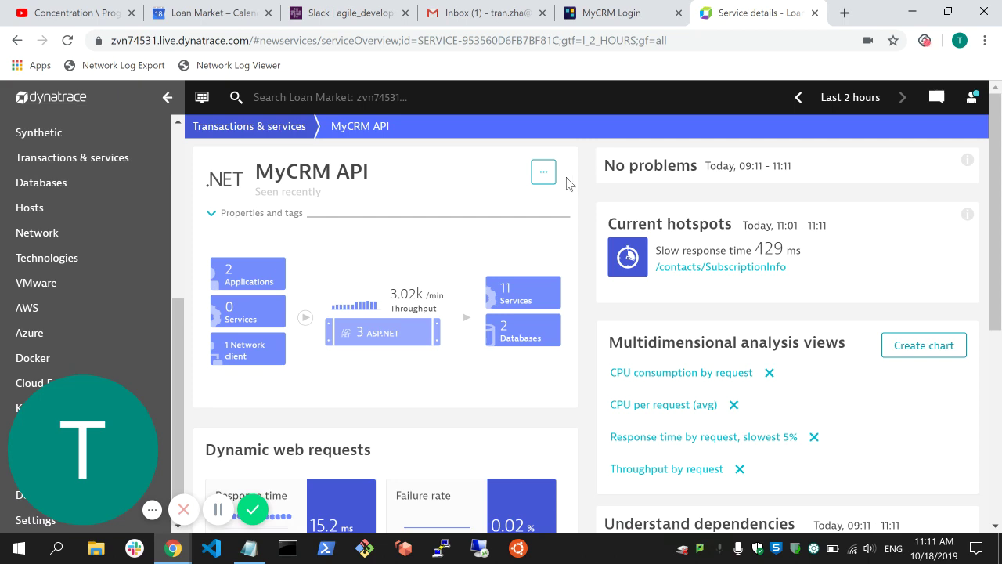
Open the dynamic web requests details of the MyCRM API and remove the Dynamic web requests filter
{"action": "scroll", "coordinate": [567, 183], "scroll_direction": "down", "scroll_amount": 3}
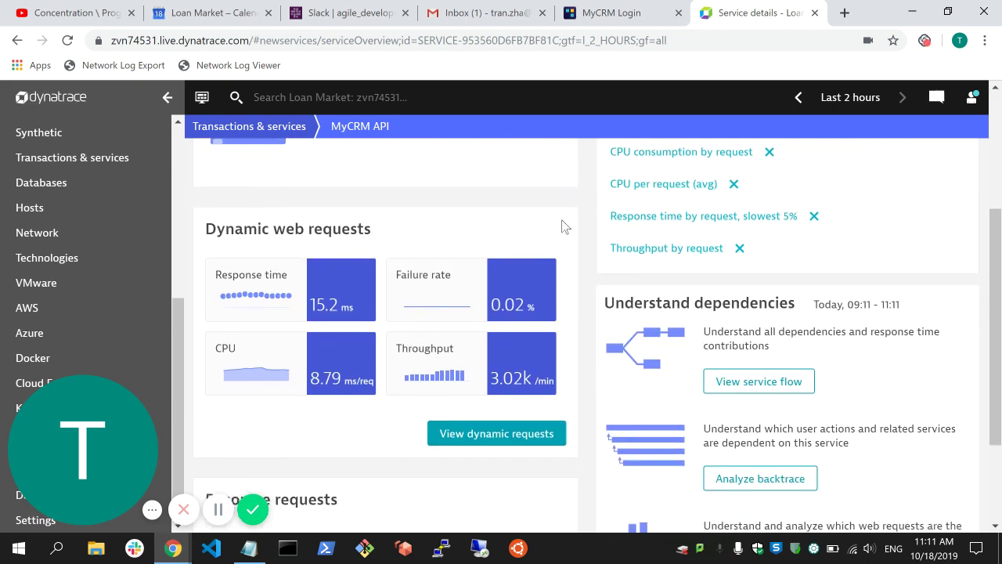
{"action": "left_click", "coordinate": [479, 436]}
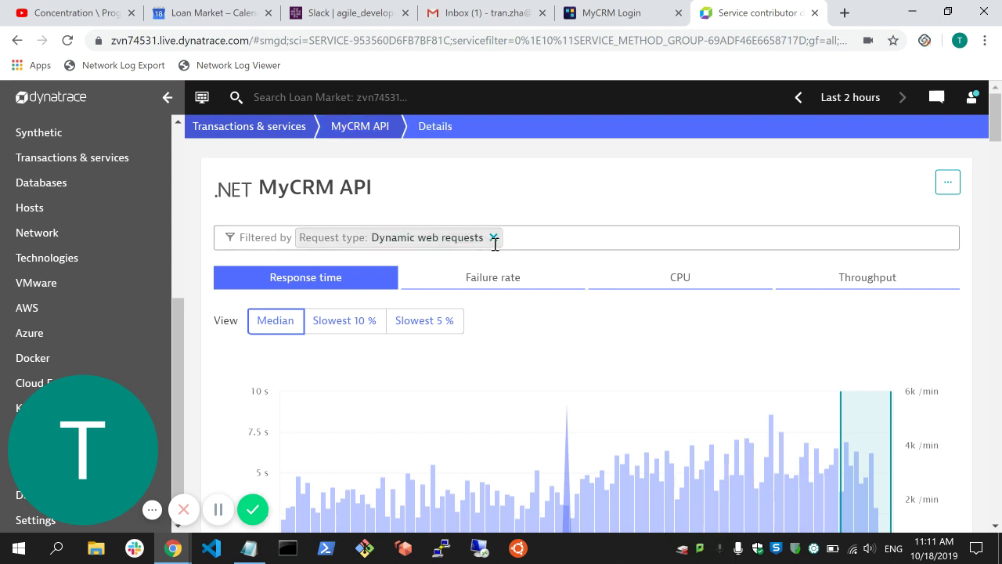
{"action": "left_click", "coordinate": [495, 238]}
{"action": "left_click", "coordinate": [378, 210]}
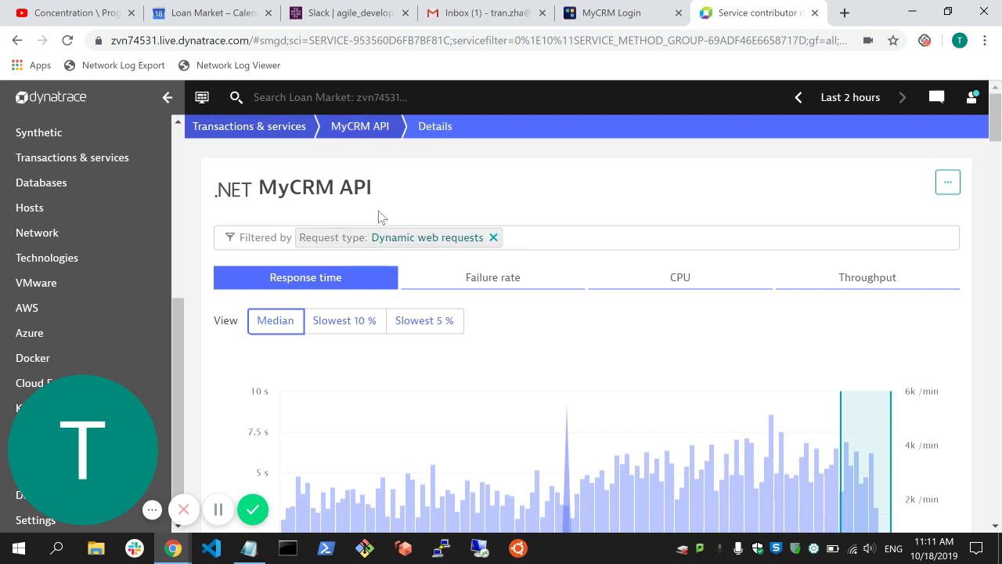
{"action": "left_click", "coordinate": [494, 238]}
Filter the MyCRM API details by the request /UpdateSession
{"action": "left_click", "coordinate": [419, 230]}
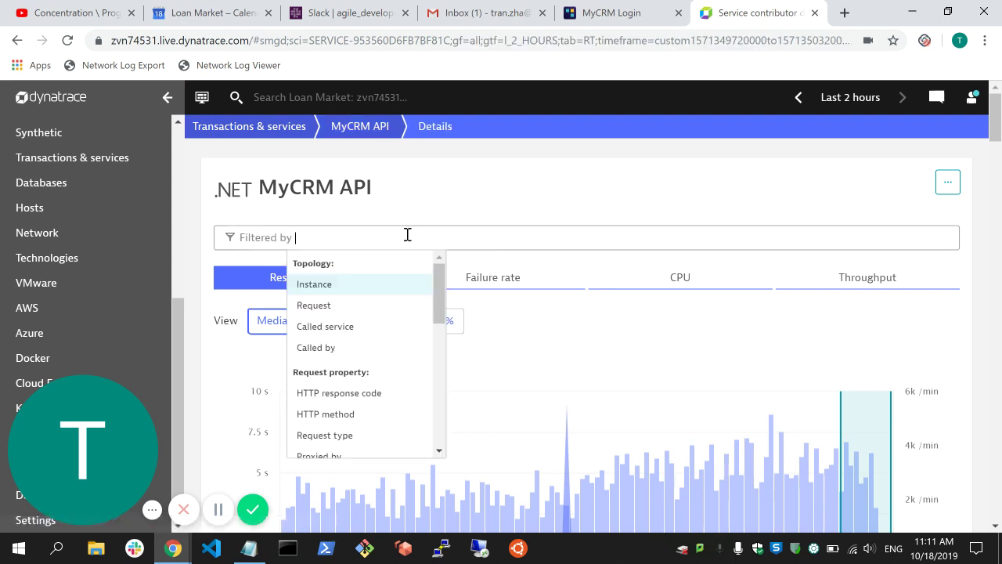
{"action": "type", "text": "req"}
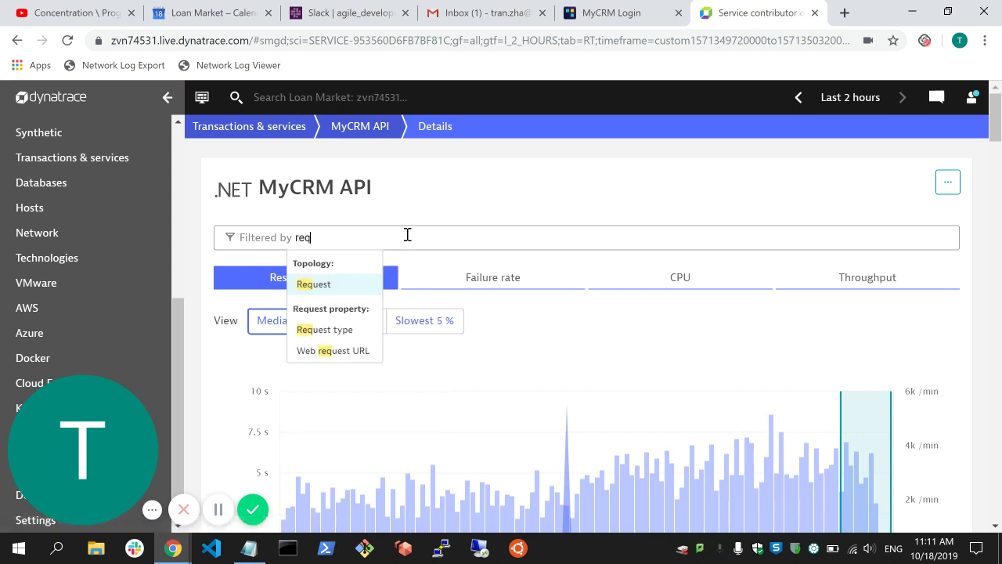
{"action": "key", "text": "Return"}
{"action": "type", "text": "updates"}
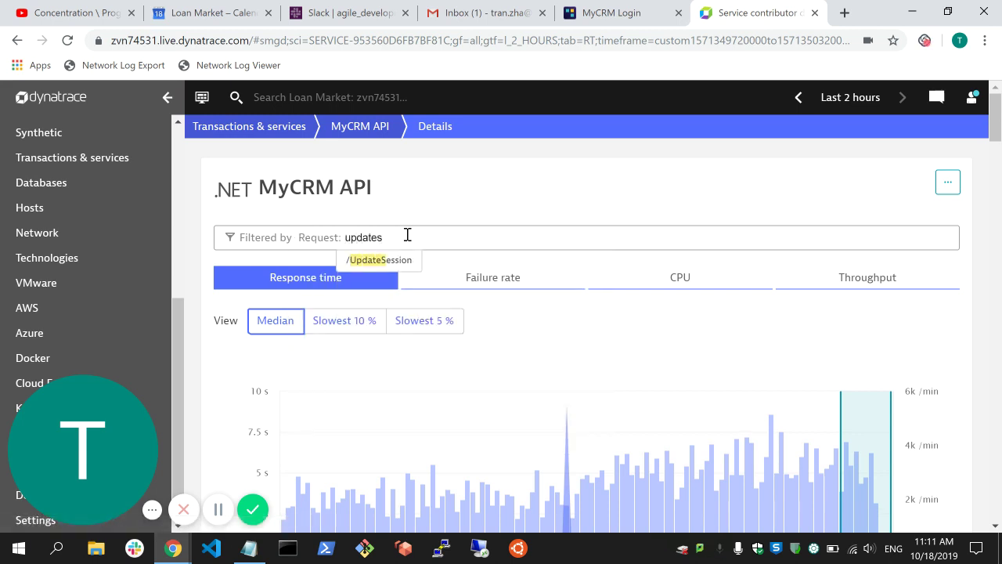
{"action": "left_click", "coordinate": [379, 262]}
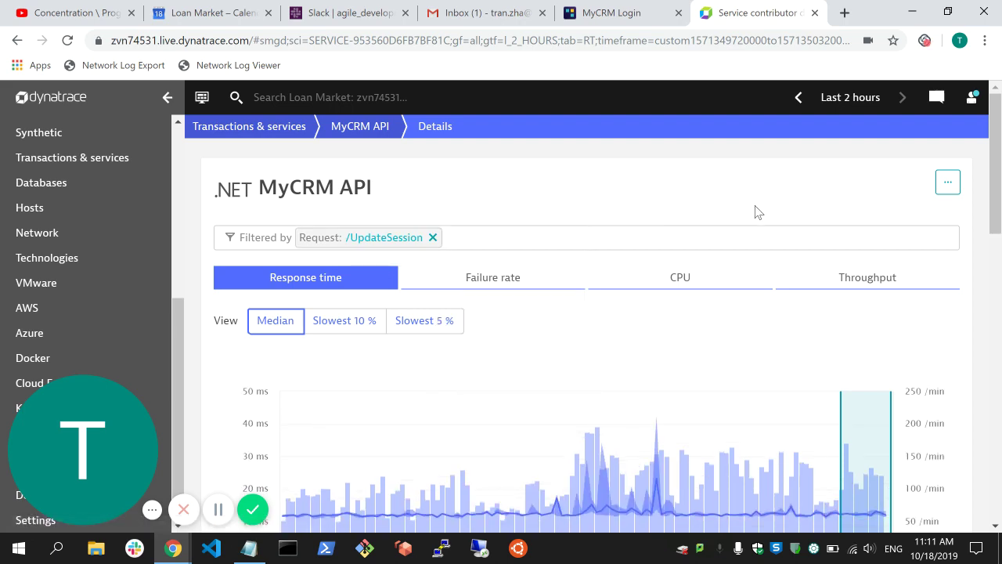
{"action": "mouse_move", "coordinate": [998, 126]}
{"action": "left_mouse_down"}
{"action": "mouse_move", "coordinate": [1000, 391]}
{"action": "mouse_move", "coordinate": [1000, 117]}
{"action": "left_mouse_up"}
{"action": "left_click_drag", "start_coordinate": [997, 205], "coordinate": [1000, 160]}
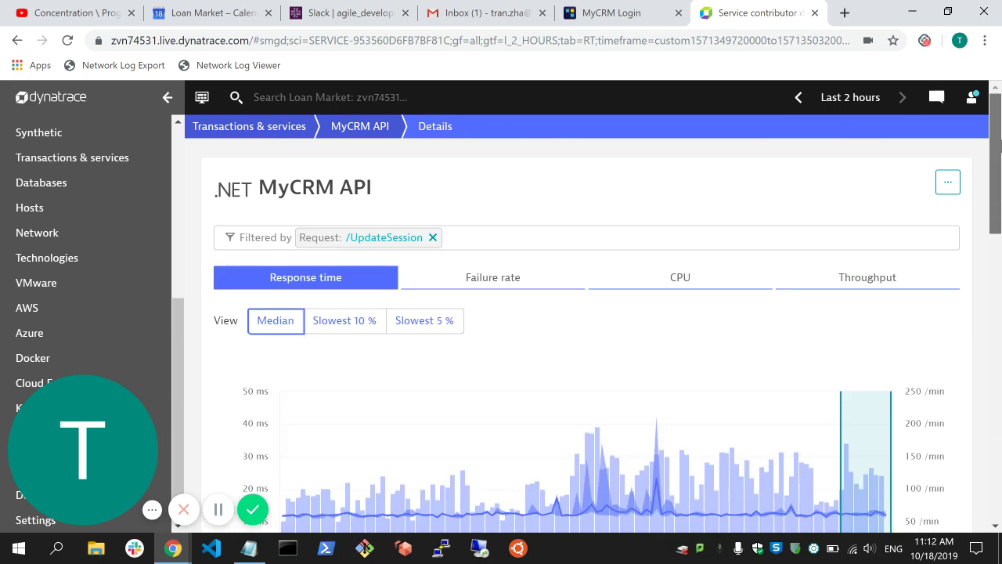
{"action": "left_click", "coordinate": [950, 187]}
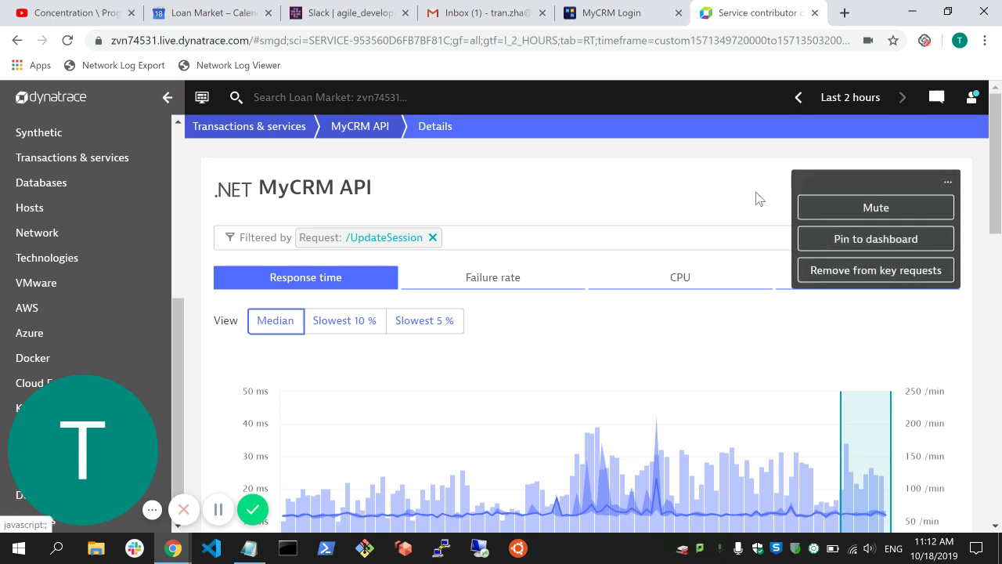
{"action": "left_click", "coordinate": [698, 167]}
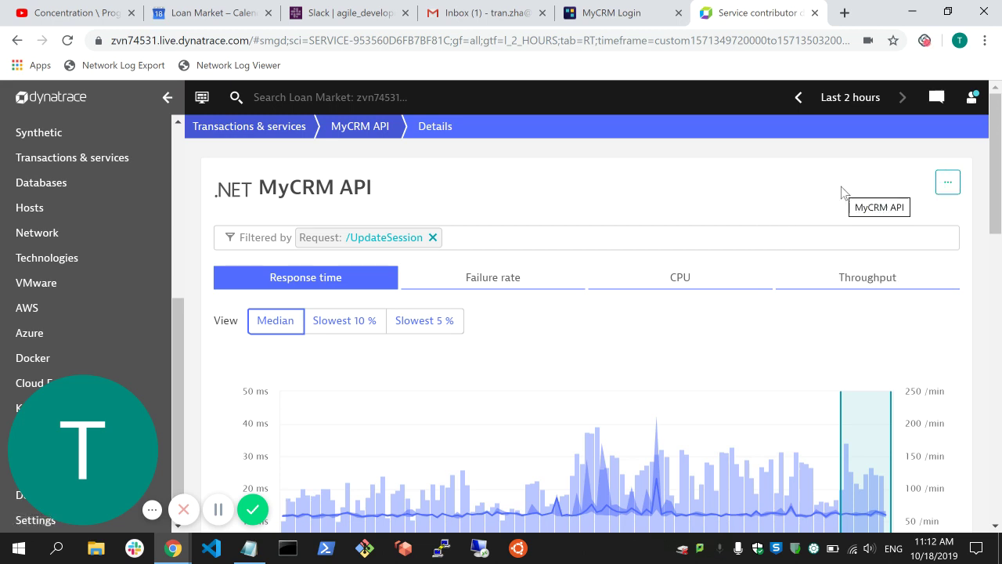
{"action": "left_click_drag", "start_coordinate": [990, 152], "coordinate": [994, 397]}
{"action": "left_click_drag", "start_coordinate": [1000, 246], "coordinate": [999, 100]}
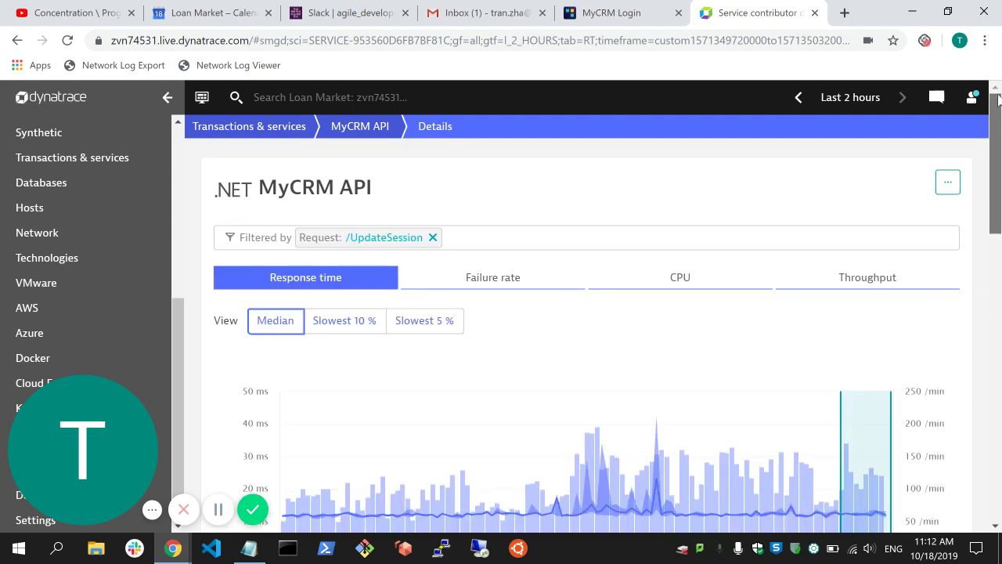
Pin the /UpdateSession request to the default Auth Den dashboard and open that dashboard
{"action": "left_click", "coordinate": [948, 182]}
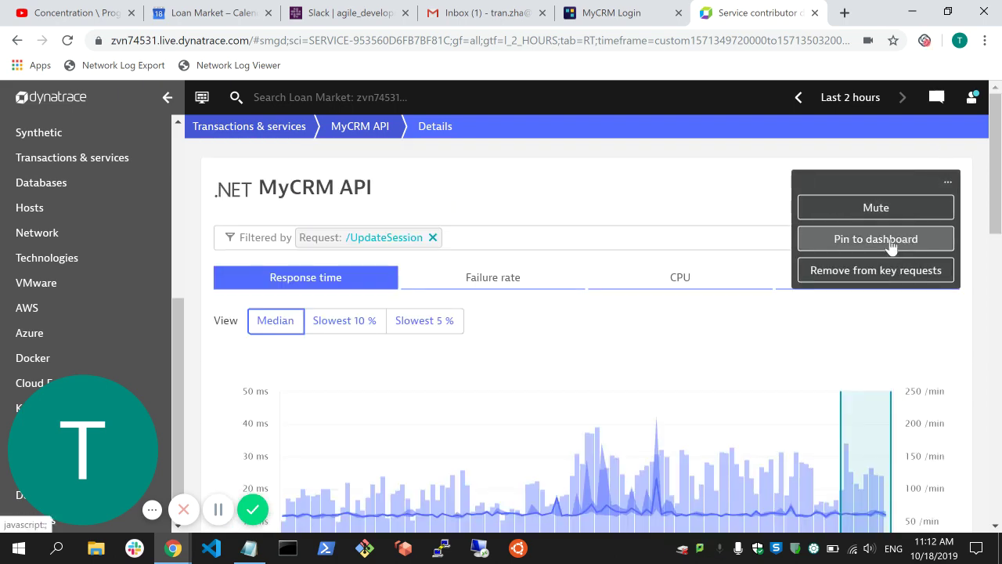
{"action": "left_click", "coordinate": [833, 241]}
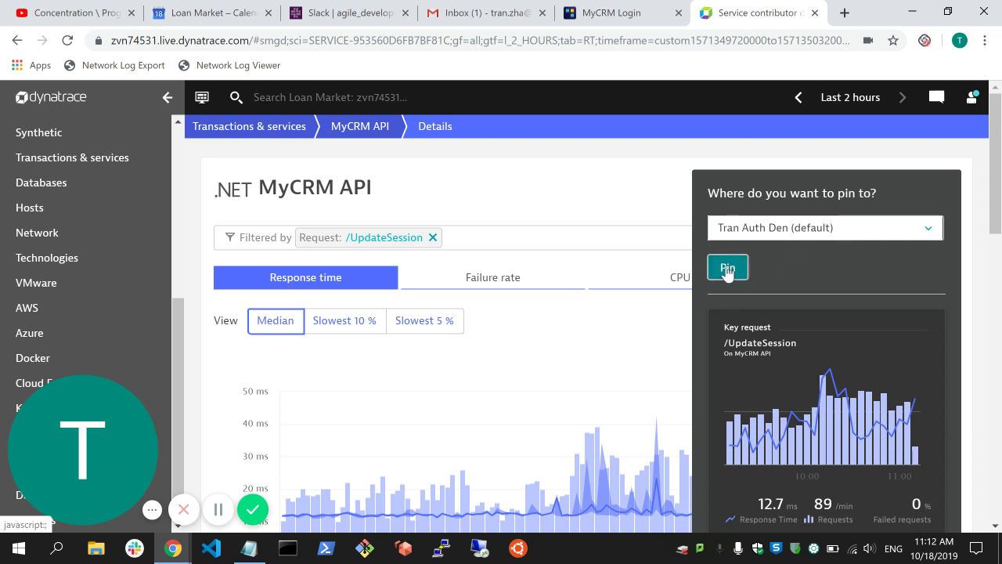
{"action": "left_click", "coordinate": [728, 268]}
{"action": "left_click", "coordinate": [749, 226]}
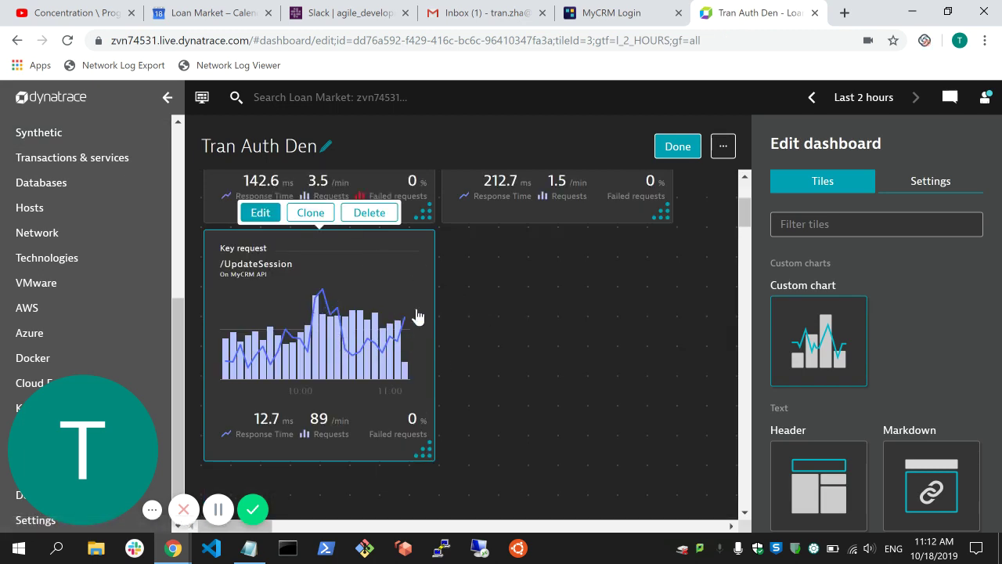
Review the auth0.com, /Login and /UpdateSession tiles on the Auth Den dashboard
{"action": "scroll", "coordinate": [531, 300], "scroll_direction": "up", "scroll_amount": 1}
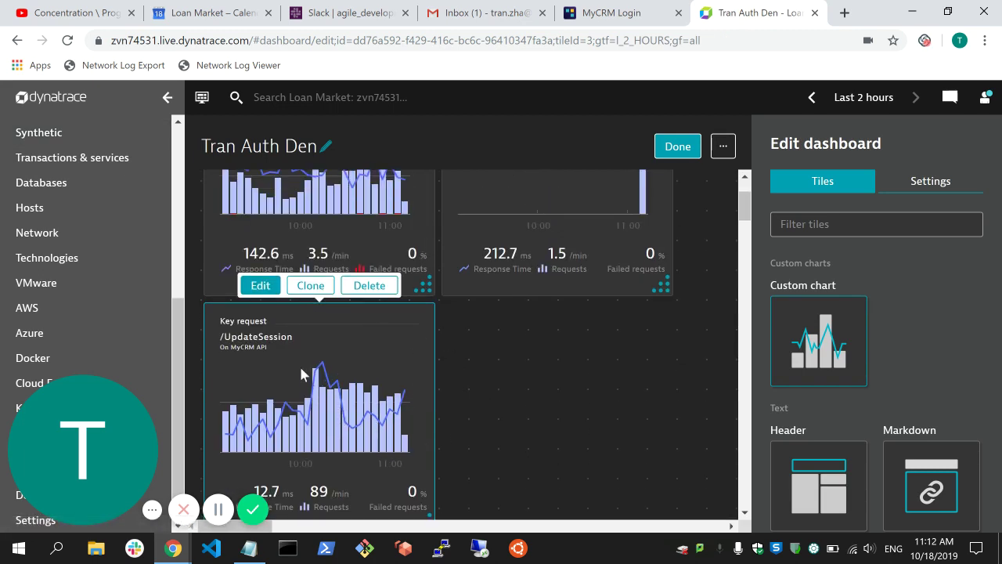
{"action": "scroll", "coordinate": [533, 391], "scroll_direction": "down", "scroll_amount": 2}
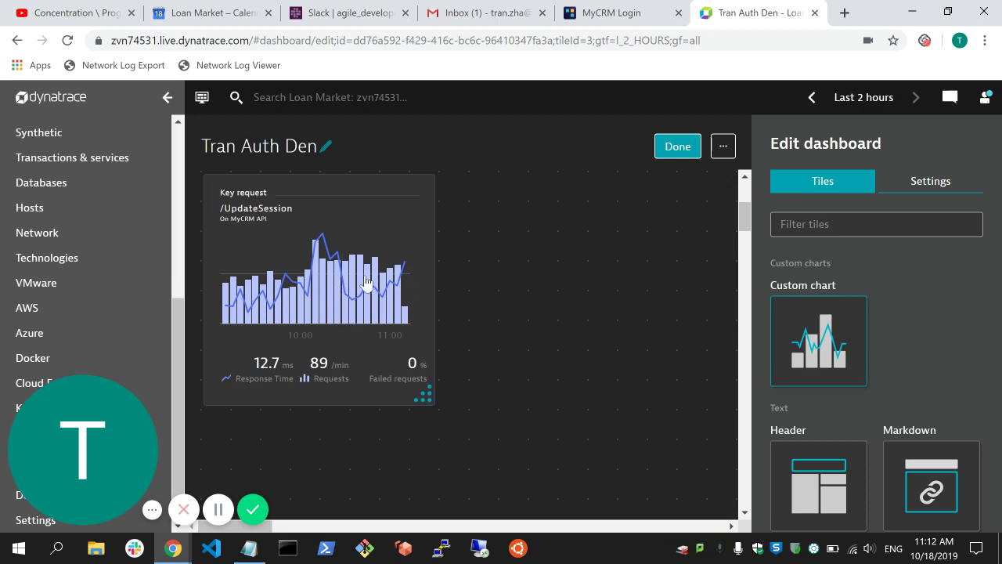
{"action": "scroll", "coordinate": [564, 256], "scroll_direction": "up", "scroll_amount": 3}
{"action": "scroll", "coordinate": [563, 258], "scroll_direction": "up", "scroll_amount": 1}
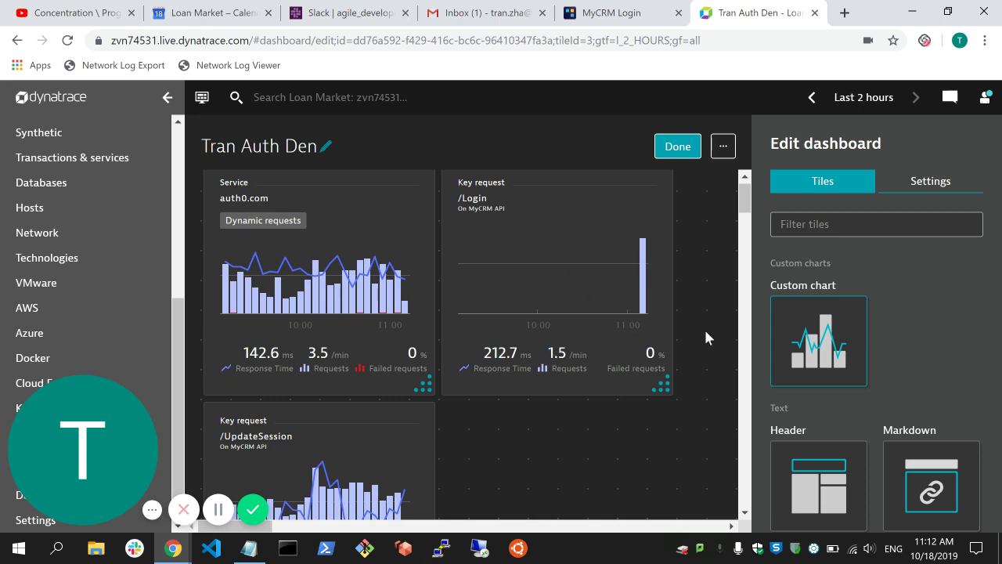
{"action": "scroll", "coordinate": [600, 454], "scroll_direction": "down", "scroll_amount": 1}
{"action": "scroll", "coordinate": [599, 454], "scroll_direction": "up", "scroll_amount": 1}
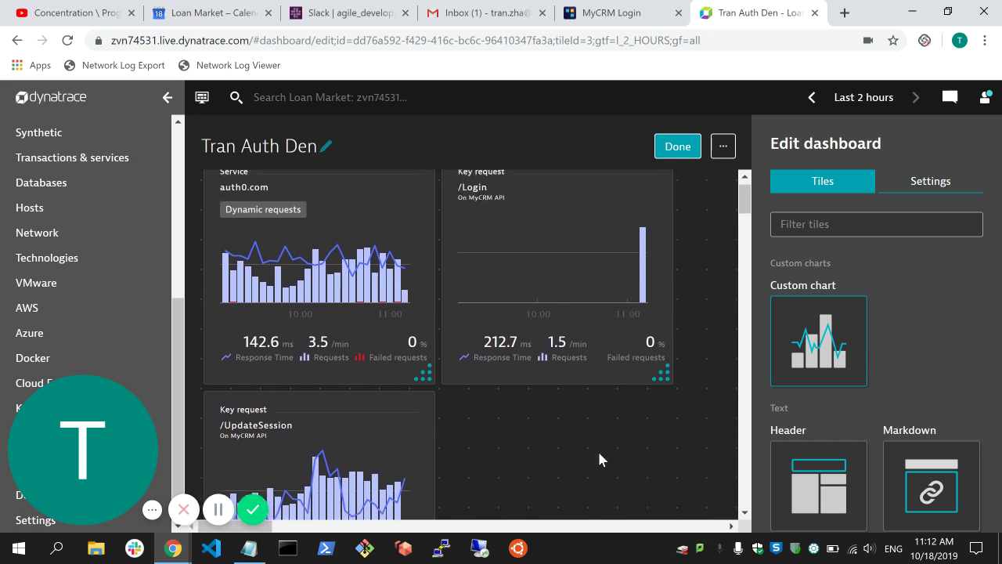
{"action": "scroll", "coordinate": [686, 239], "scroll_direction": "up", "scroll_amount": 1}
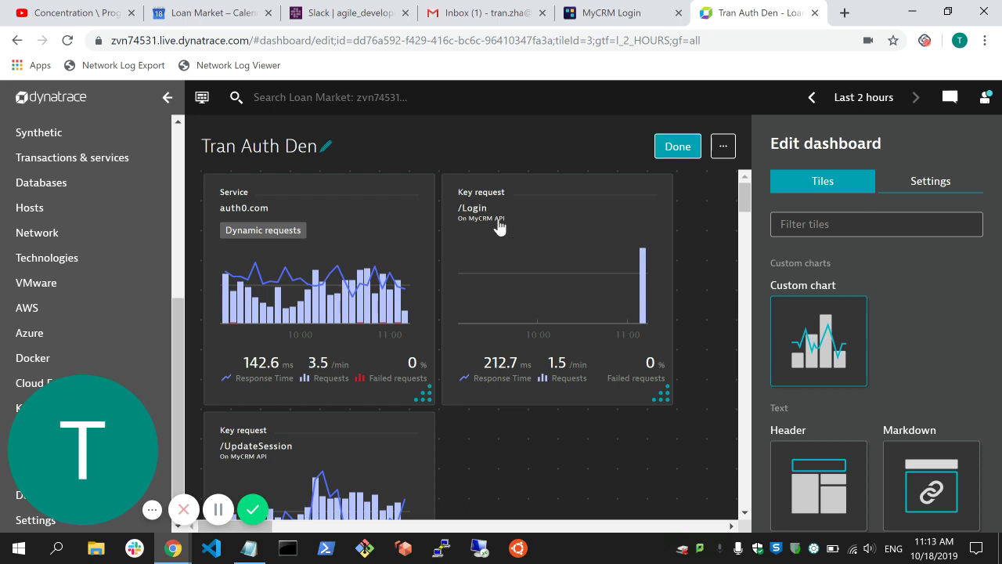
{"action": "scroll", "coordinate": [518, 449], "scroll_direction": "down", "scroll_amount": 2}
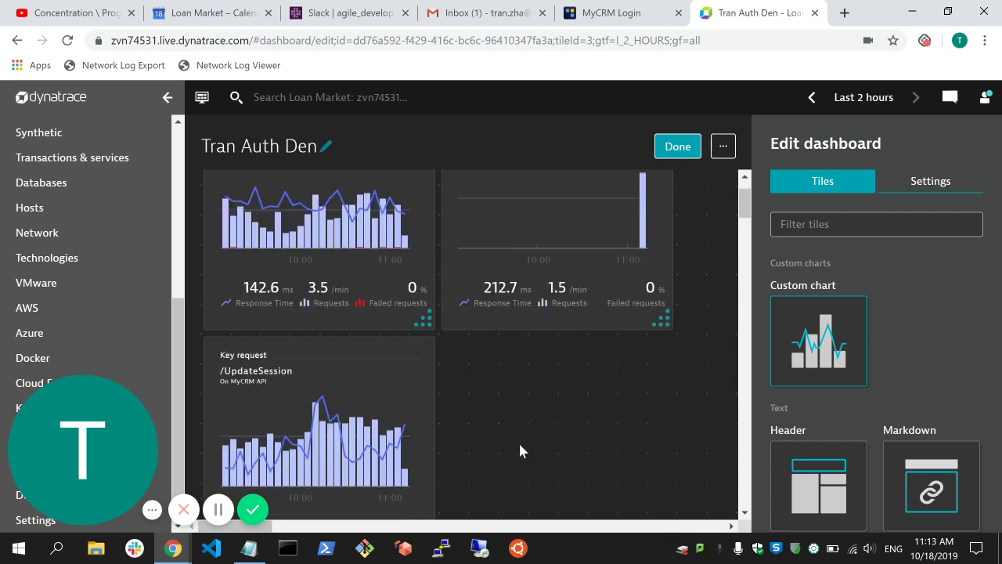
{"action": "scroll", "coordinate": [519, 449], "scroll_direction": "up", "scroll_amount": 1}
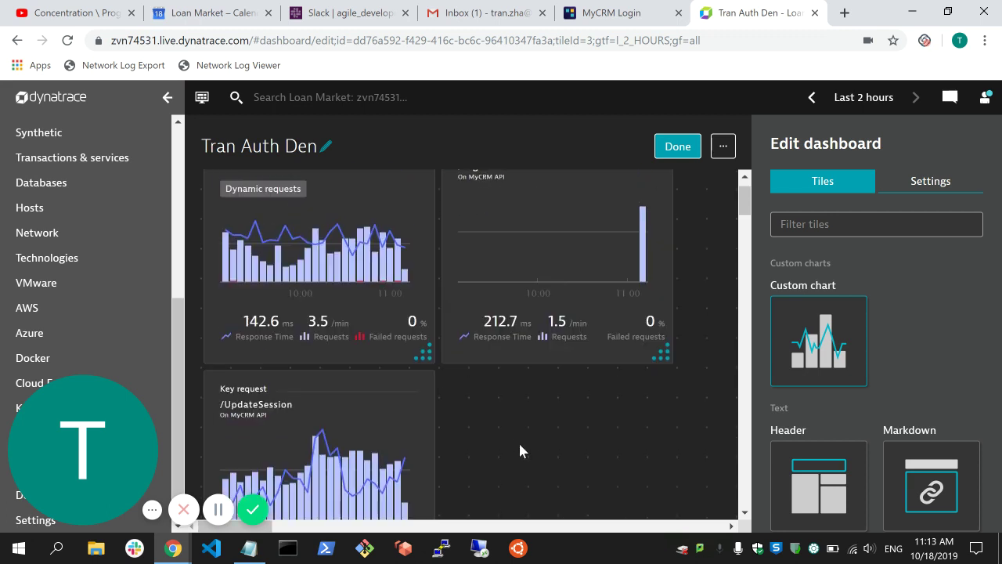
Return to the services list, open the dynamic requests of the MyCRM API, and clear the request type filter
{"action": "left_click", "coordinate": [99, 164]}
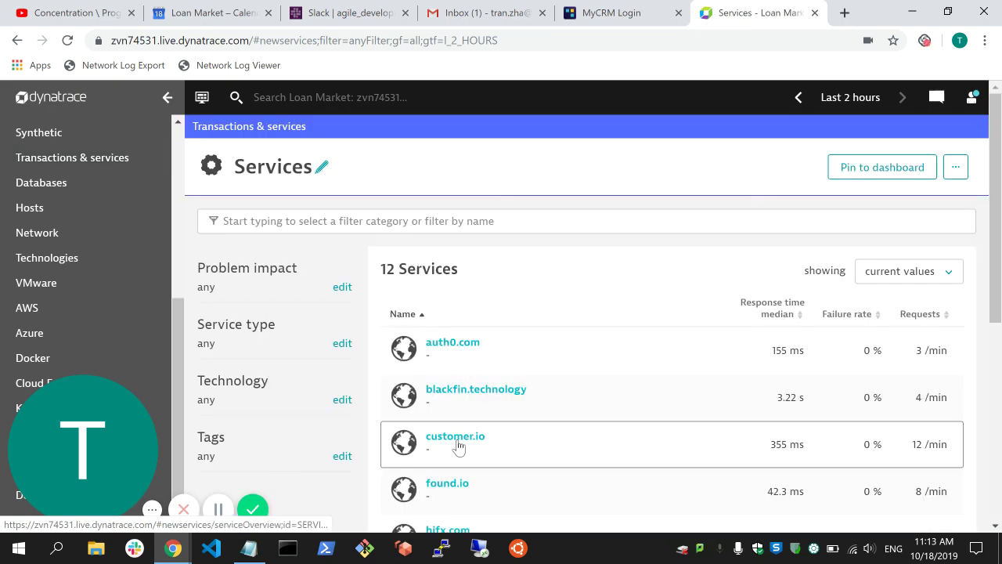
{"action": "scroll", "coordinate": [458, 445], "scroll_direction": "down", "scroll_amount": 3}
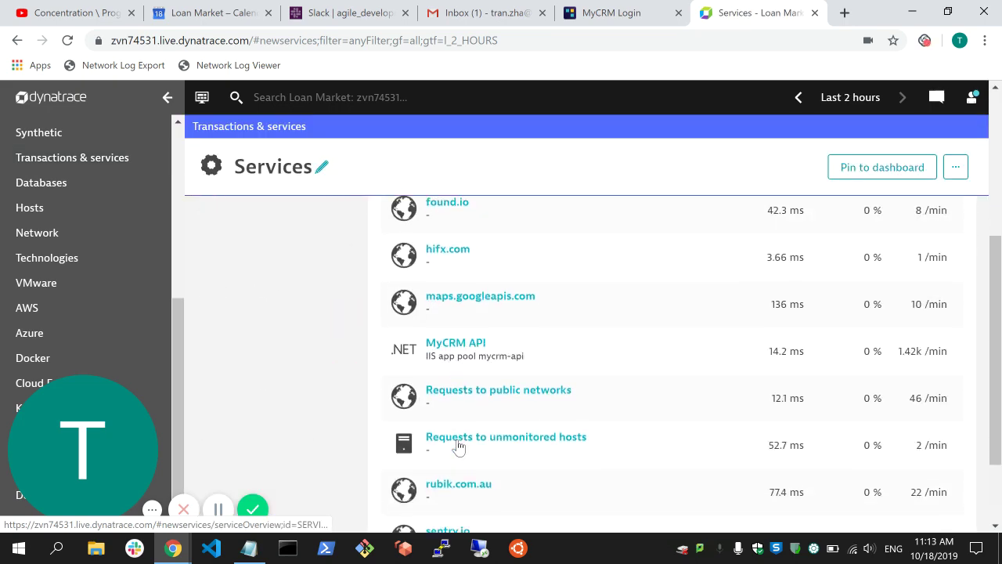
{"action": "left_click", "coordinate": [464, 332]}
{"action": "scroll", "coordinate": [570, 364], "scroll_direction": "down", "scroll_amount": 4}
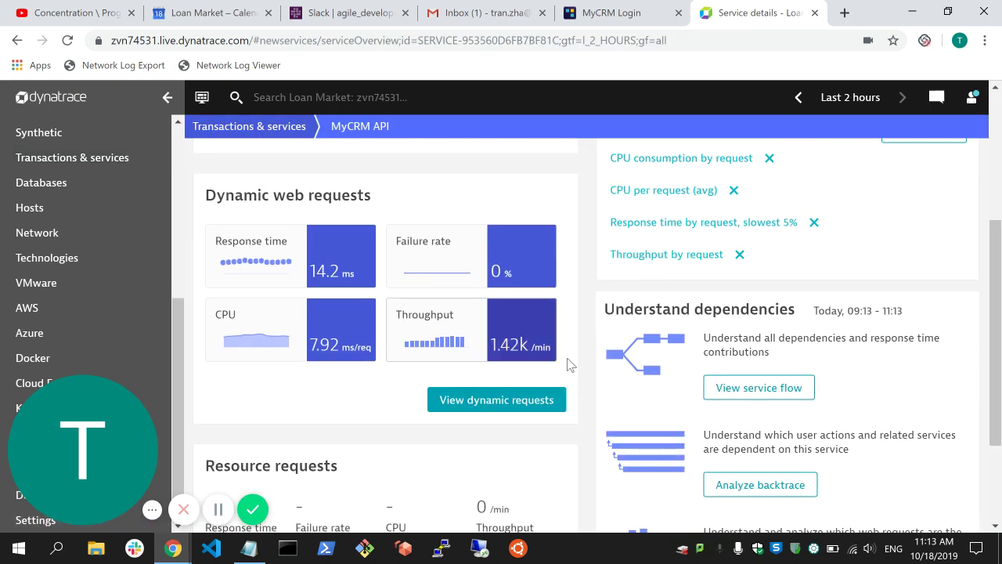
{"action": "left_click", "coordinate": [521, 398]}
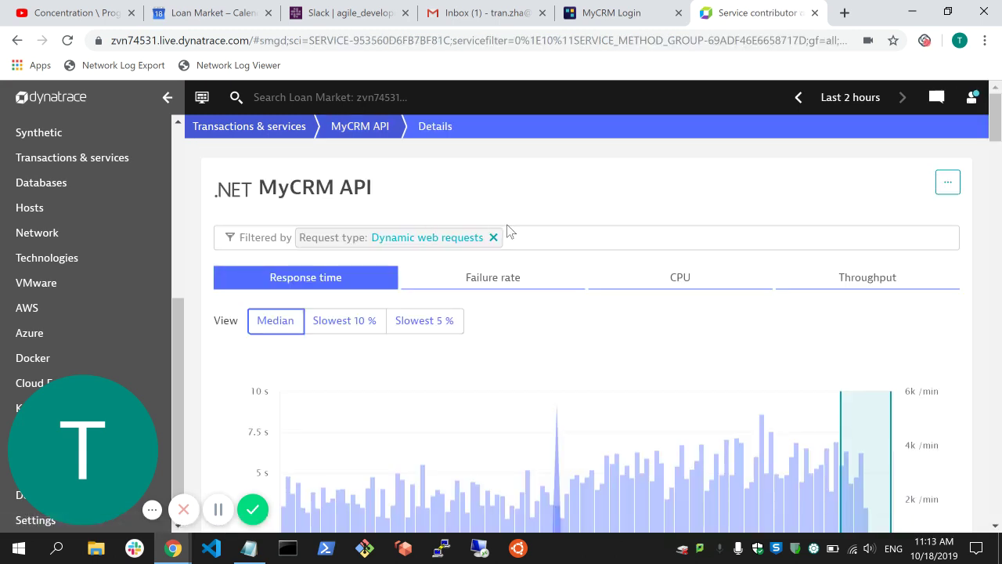
{"action": "left_click", "coordinate": [494, 237]}
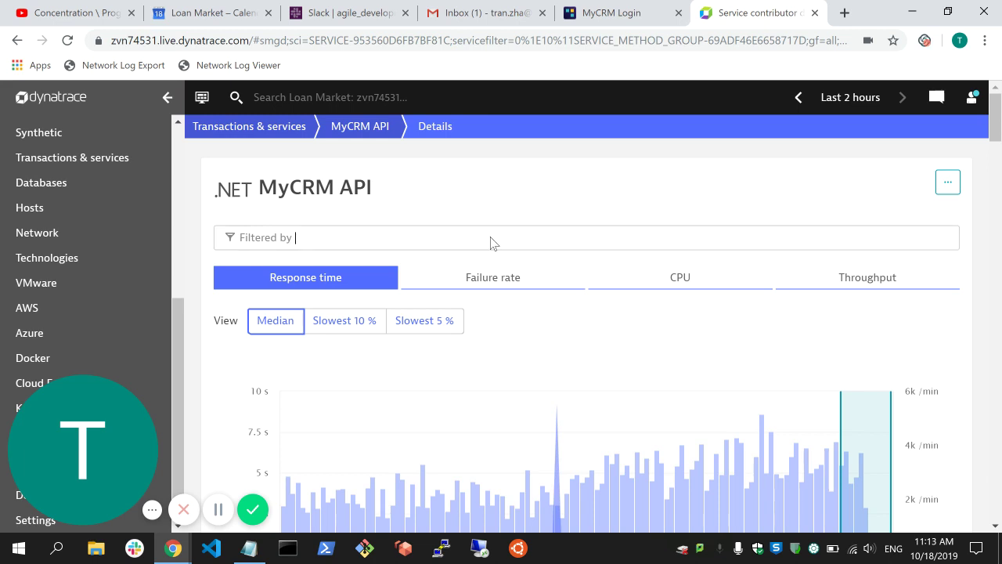
Filter the MyCRM API details by the request forgetpassword and look through the key requests list
{"action": "left_click", "coordinate": [376, 240]}
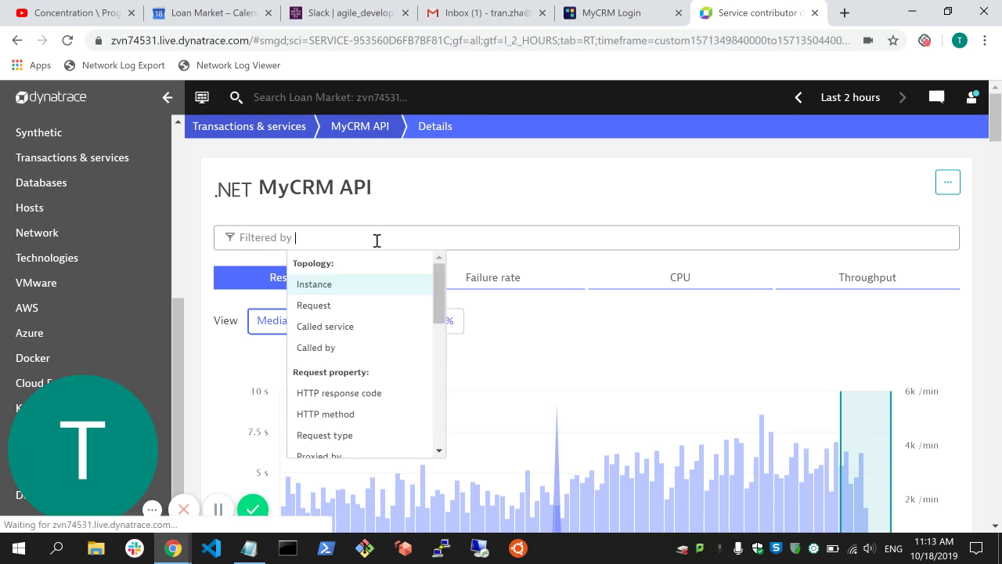
{"action": "type", "text": "re"}
{"action": "key", "text": "Return"}
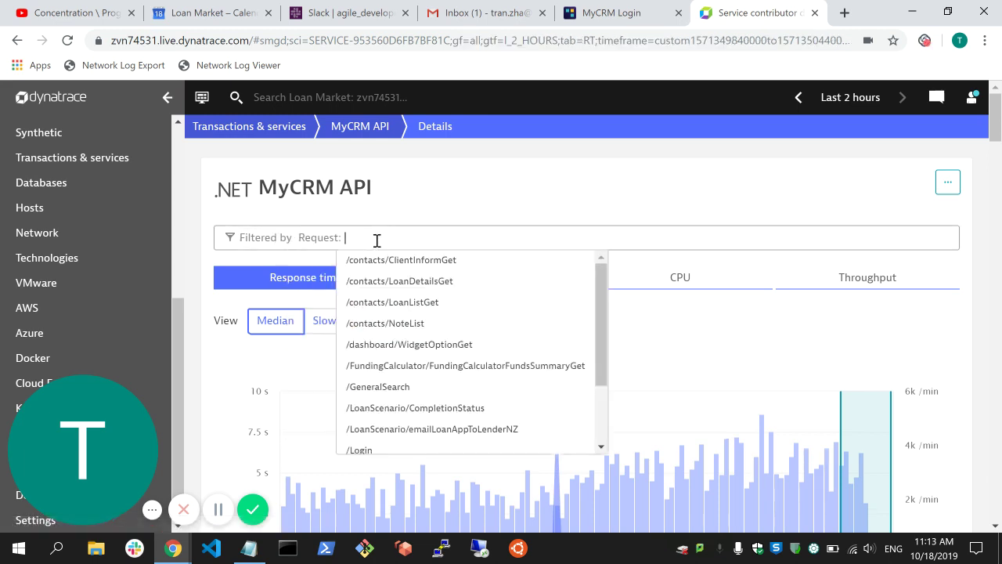
{"action": "type", "text": "for"}
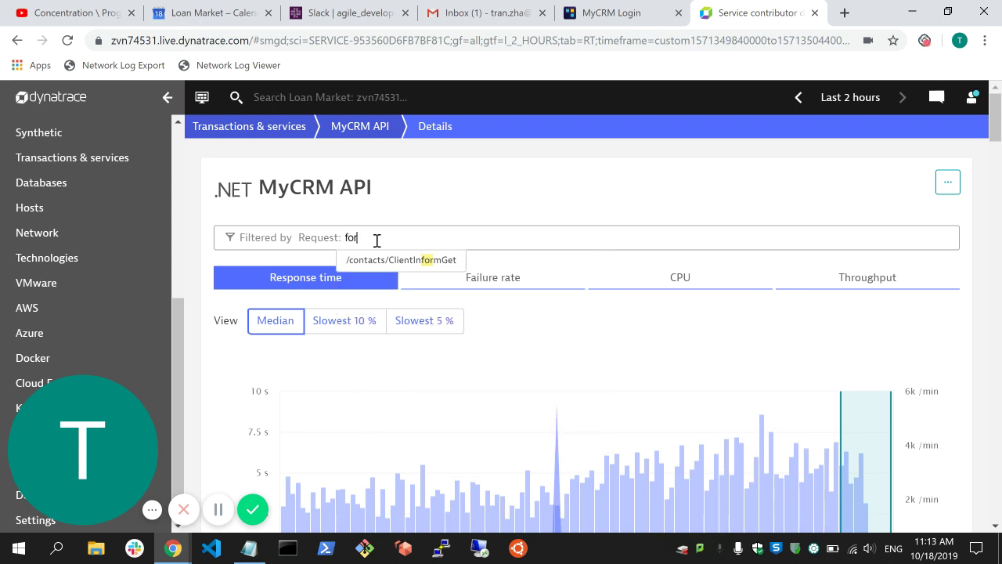
{"action": "type", "text": "getpassw"}
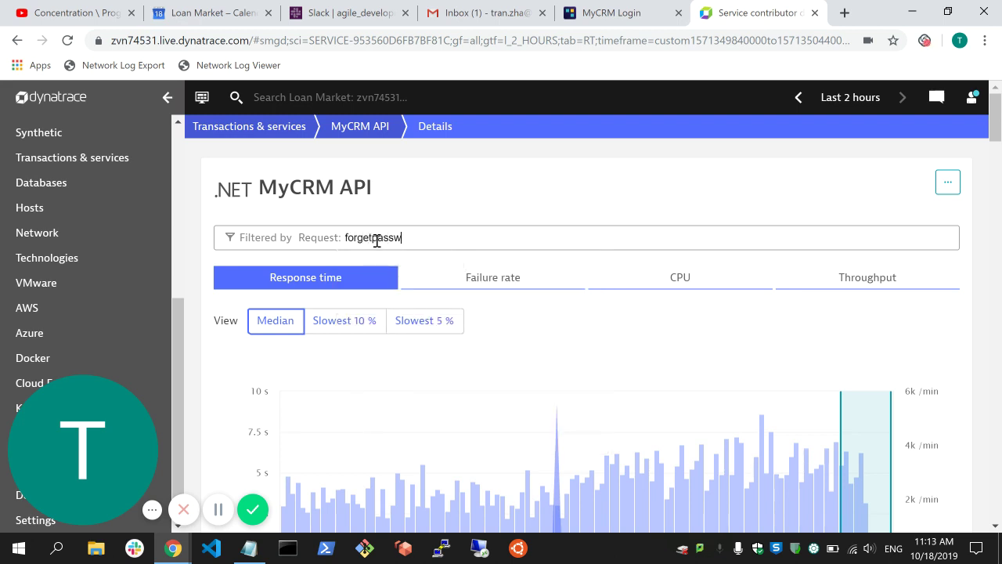
{"action": "type", "text": "ord"}
{"action": "key", "text": "Return"}
{"action": "key", "text": "Escape"}
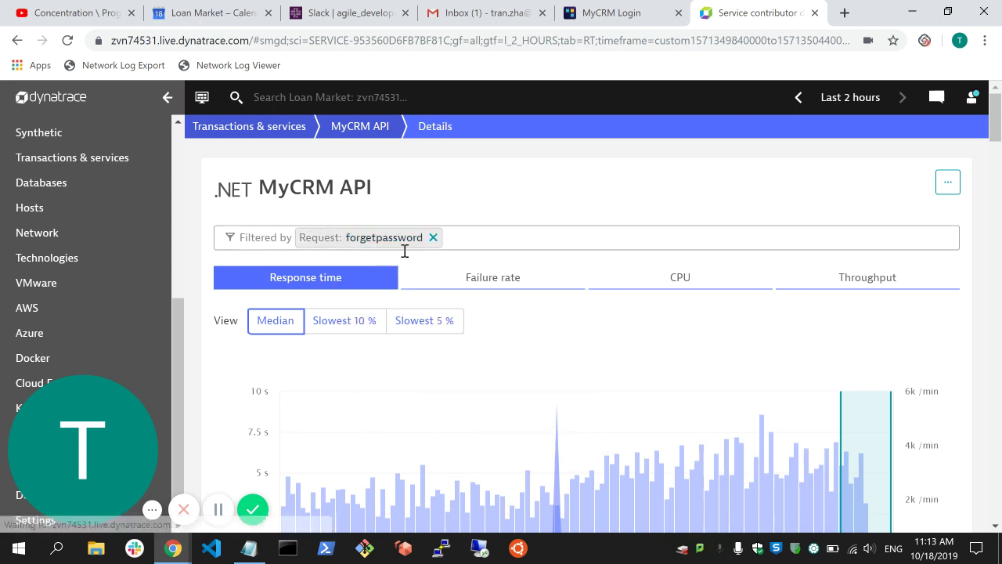
{"action": "scroll", "coordinate": [626, 246], "scroll_direction": "down", "scroll_amount": 10}
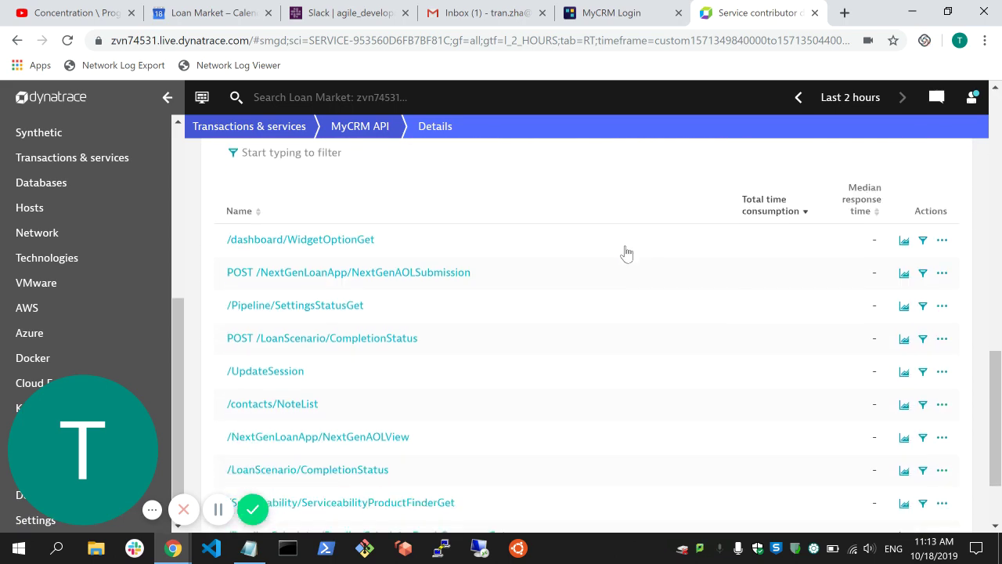
{"action": "scroll", "coordinate": [631, 206], "scroll_direction": "up", "scroll_amount": 5}
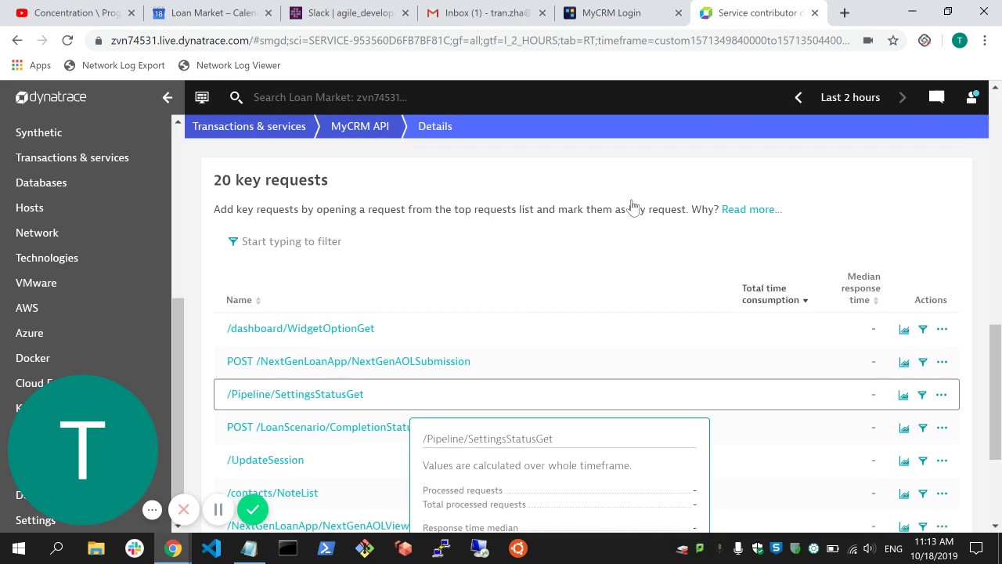
{"action": "scroll", "coordinate": [633, 208], "scroll_direction": "up", "scroll_amount": 5}
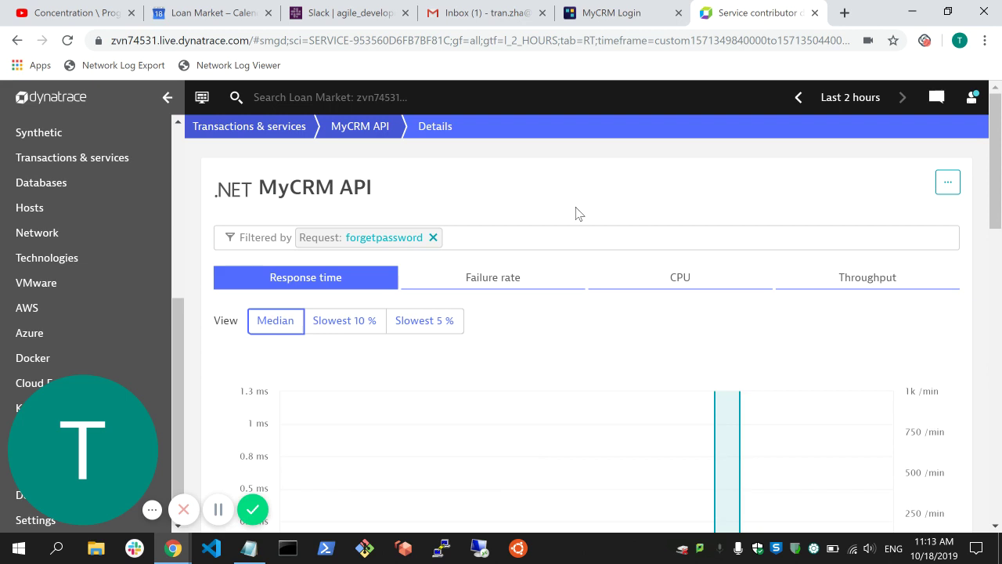
Filter the MyCRM API details by the request forgottenpassword and look through the key requests list
{"action": "left_click", "coordinate": [405, 238]}
{"action": "key", "text": "BackSpace"}
{"action": "type", "text": "f"}
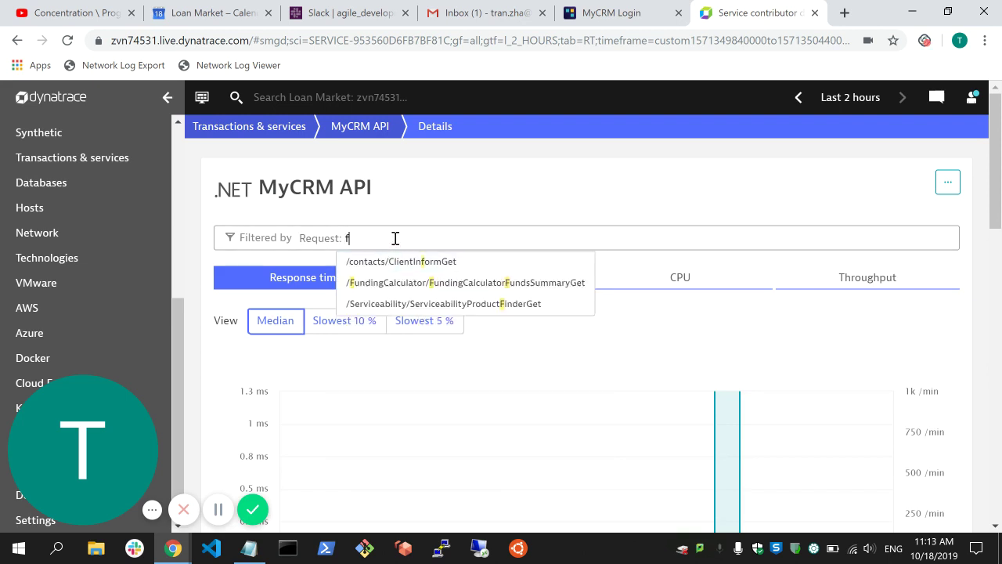
{"action": "type", "text": "orgott"}
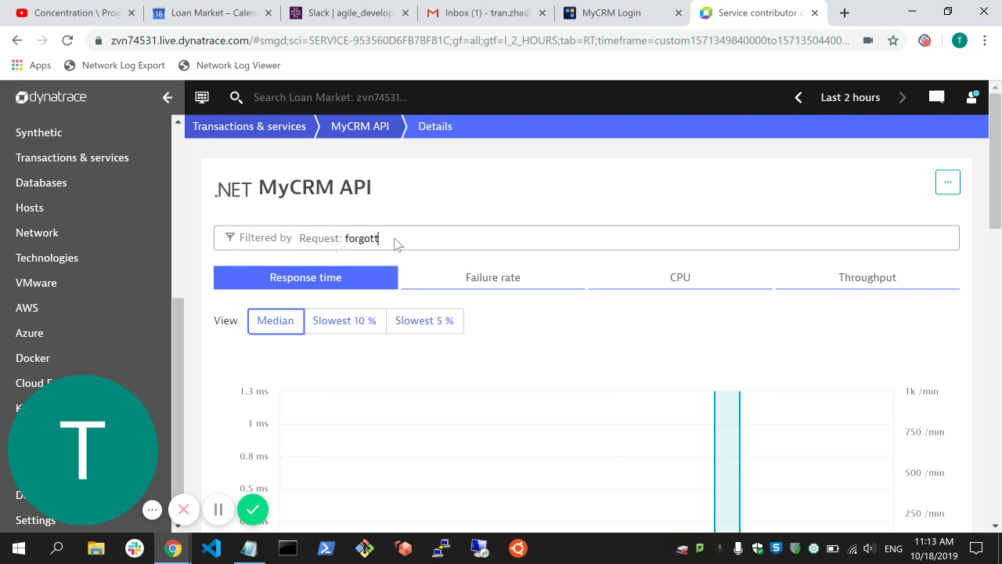
{"action": "type", "text": "enpassword"}
{"action": "key", "text": "Return"}
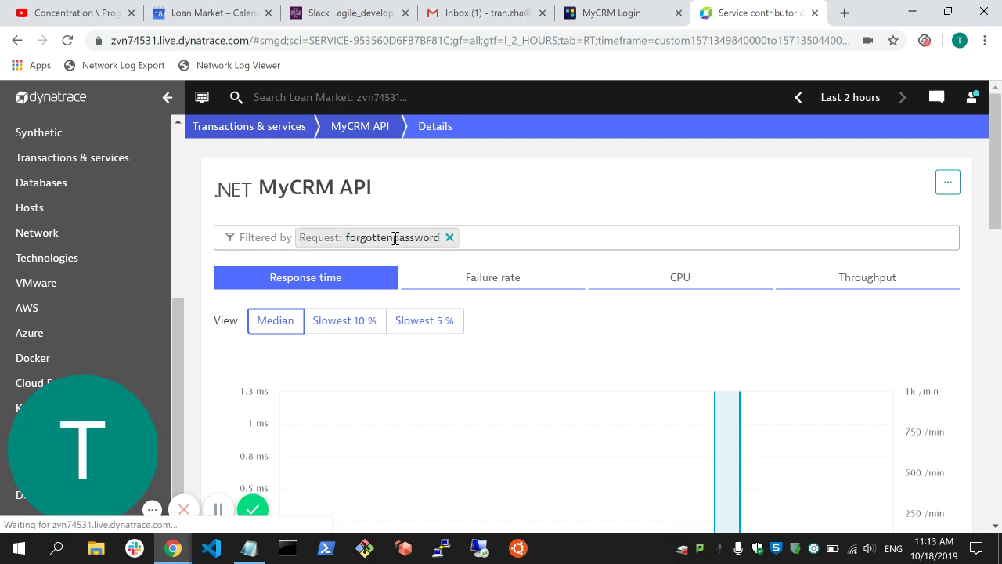
{"action": "scroll", "coordinate": [600, 371], "scroll_direction": "down", "scroll_amount": 5}
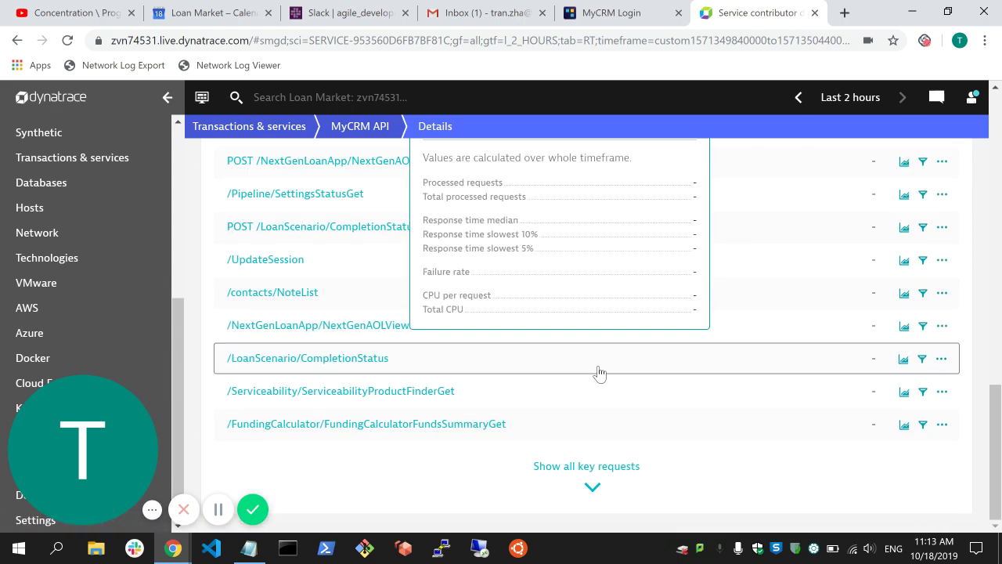
{"action": "scroll", "coordinate": [597, 371], "scroll_direction": "up", "scroll_amount": 10}
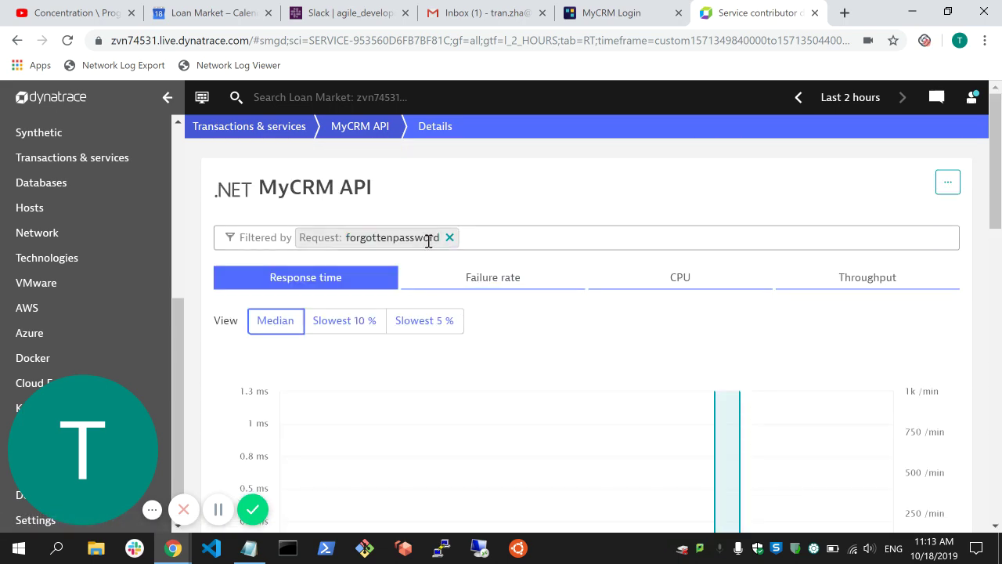
Search the MyCRM API requests for the term password, look through the results, and clear the request filter
{"action": "left_click", "coordinate": [428, 239]}
{"action": "type", "text": "password"}
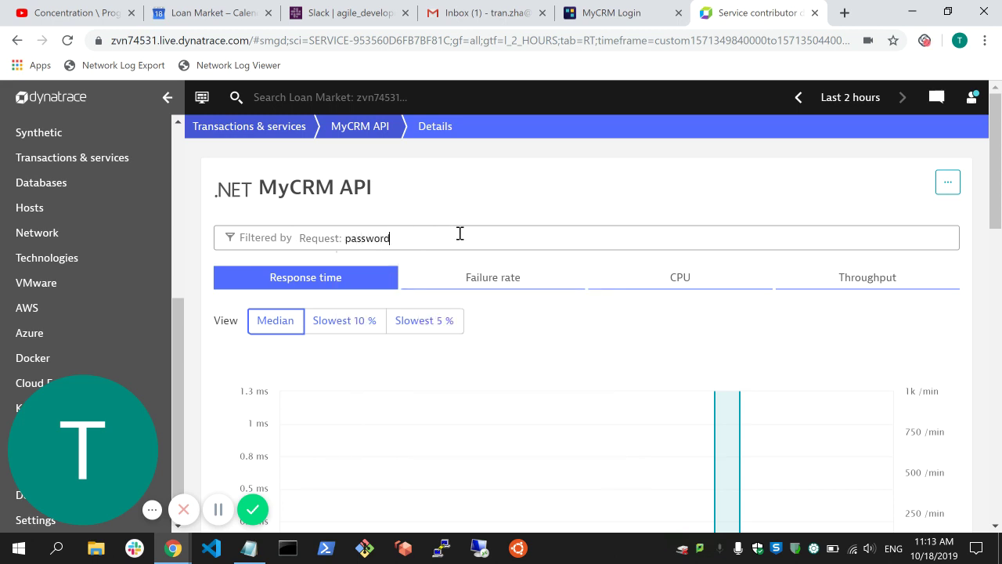
{"action": "key", "text": "Return"}
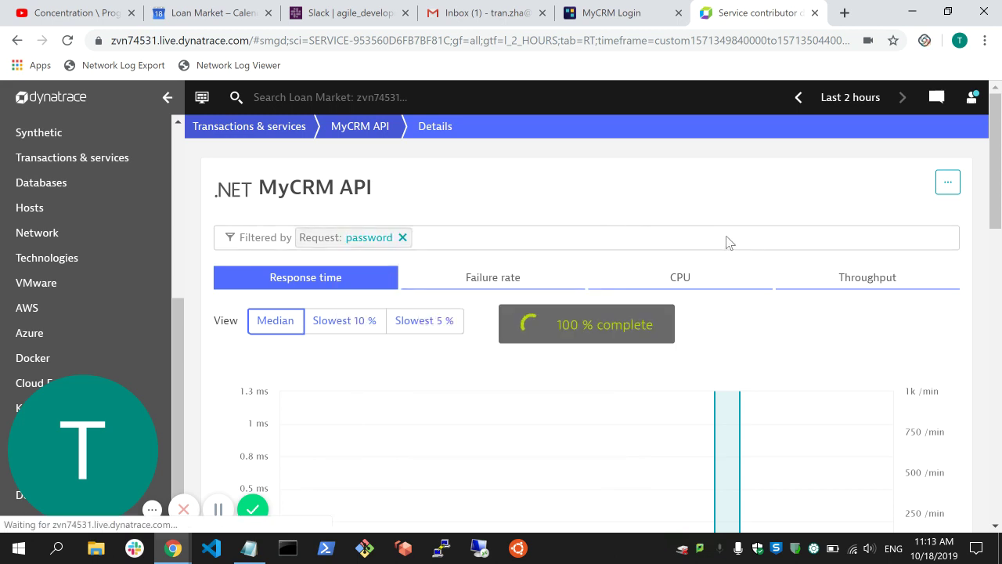
{"action": "left_click_drag", "start_coordinate": [993, 177], "coordinate": [995, 554]}
{"action": "left_click_drag", "start_coordinate": [993, 511], "coordinate": [994, 97]}
{"action": "left_click", "coordinate": [367, 239]}
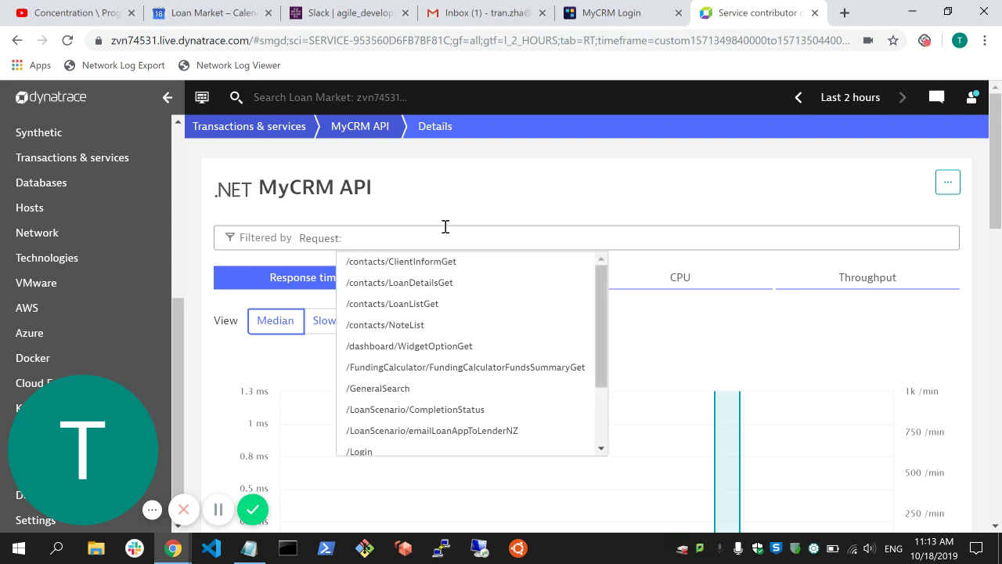
{"action": "key", "text": "Escape"}
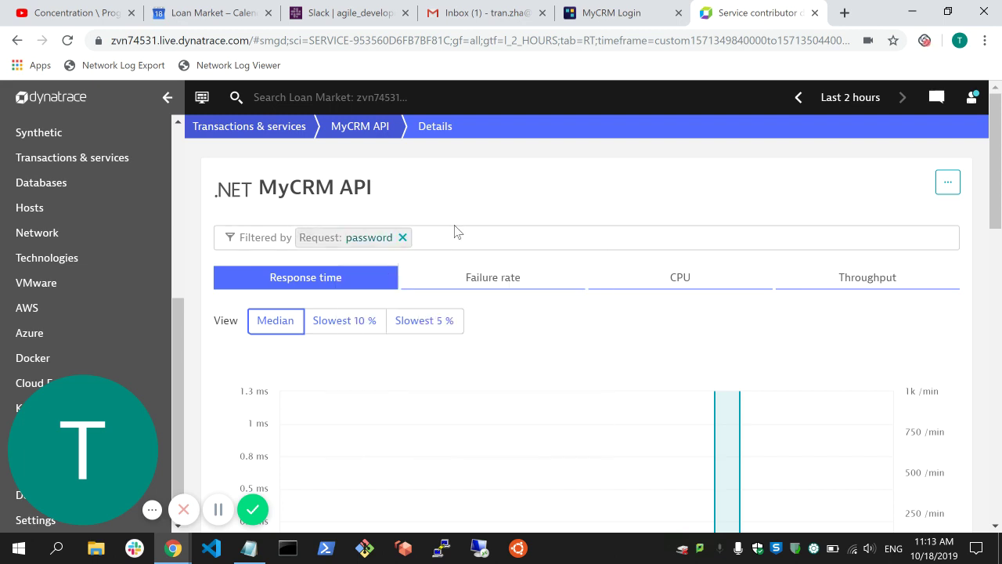
{"action": "left_click", "coordinate": [403, 237]}
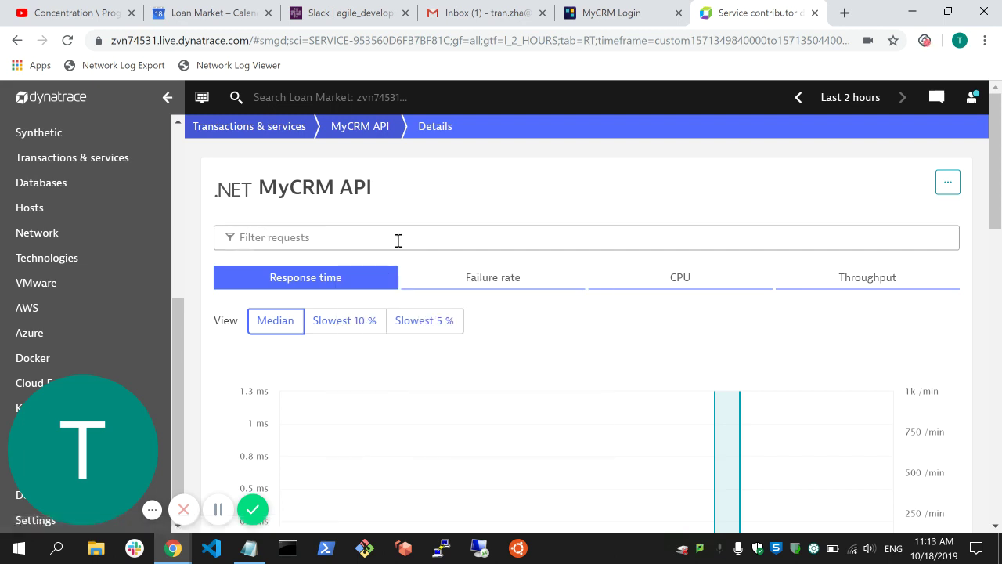
Filter by the web request URL term password, look through all key requests, and remove the filter
{"action": "left_click", "coordinate": [406, 237]}
{"action": "type", "text": "we"}
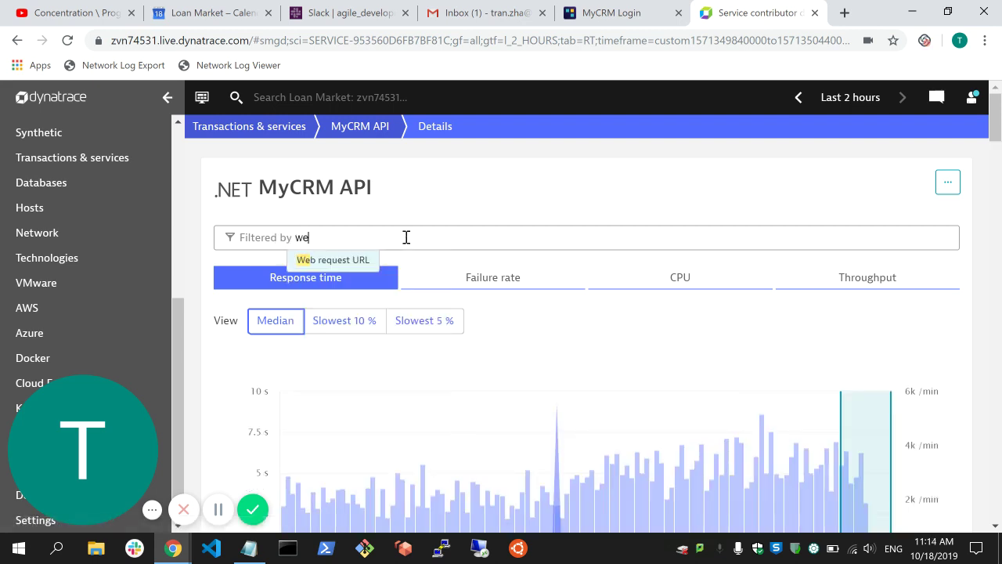
{"action": "key", "text": "Return"}
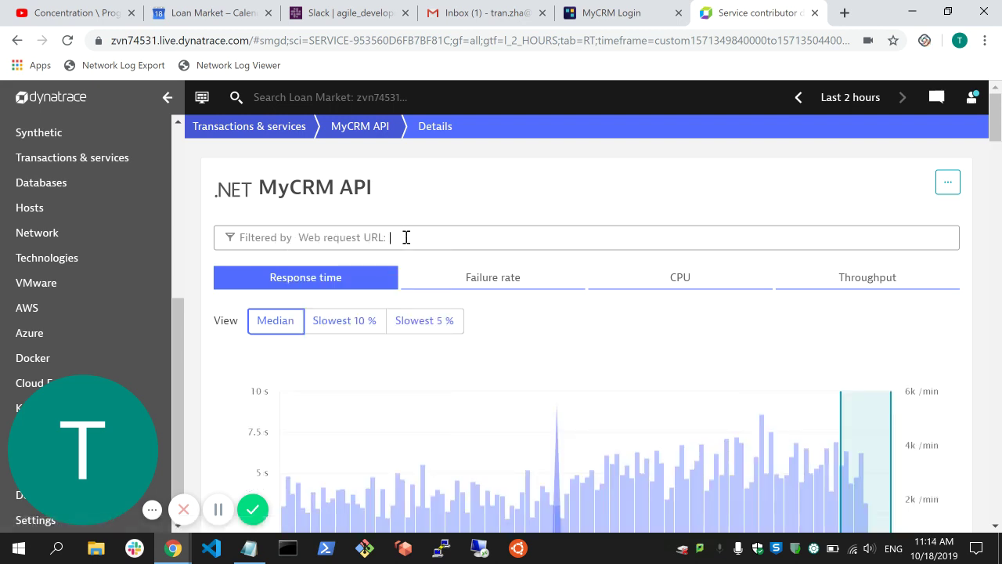
{"action": "type", "text": "password"}
{"action": "key", "text": "Return"}
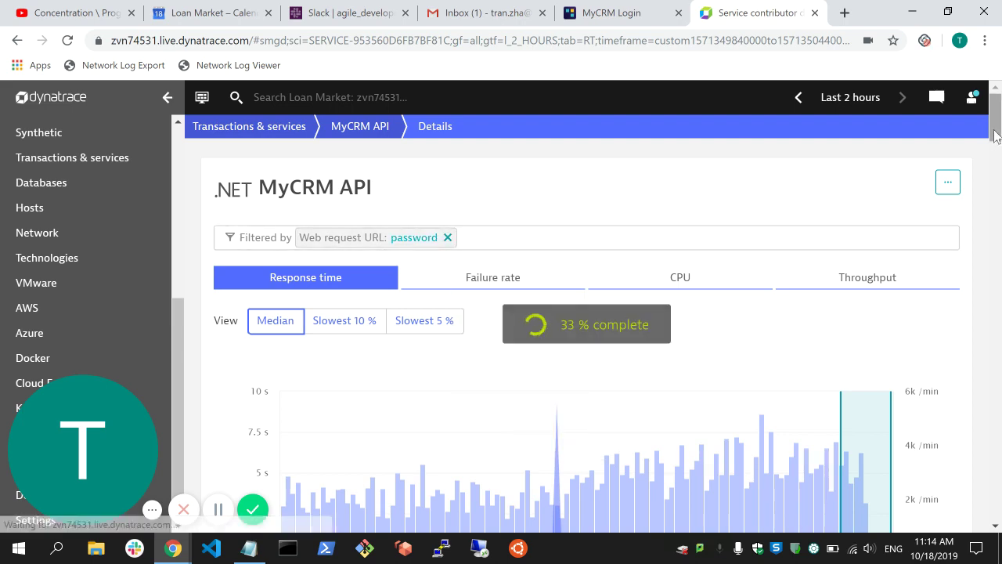
{"action": "left_click_drag", "start_coordinate": [995, 134], "coordinate": [998, 446]}
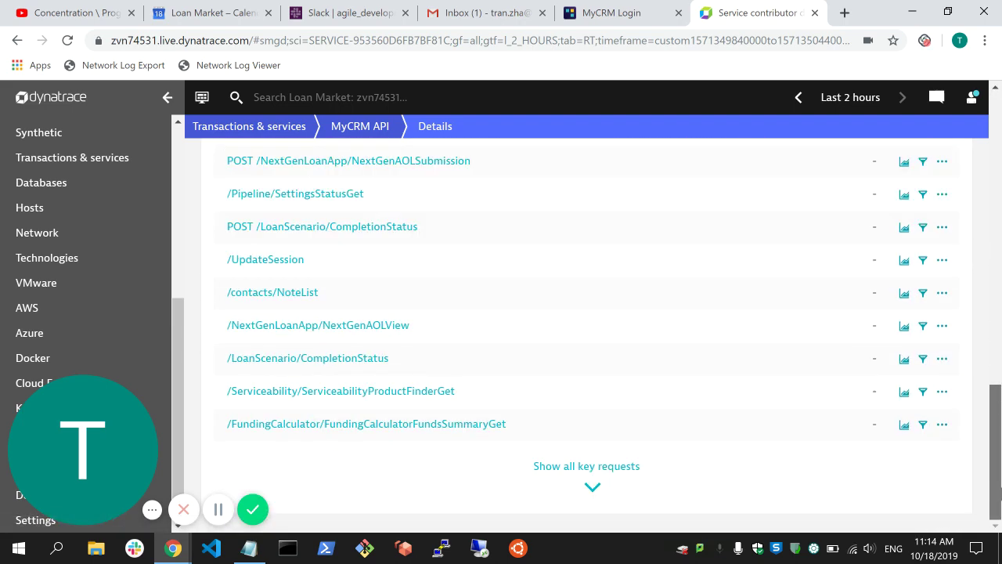
{"action": "left_click", "coordinate": [593, 492]}
{"action": "scroll", "coordinate": [671, 342], "scroll_direction": "down", "scroll_amount": 4}
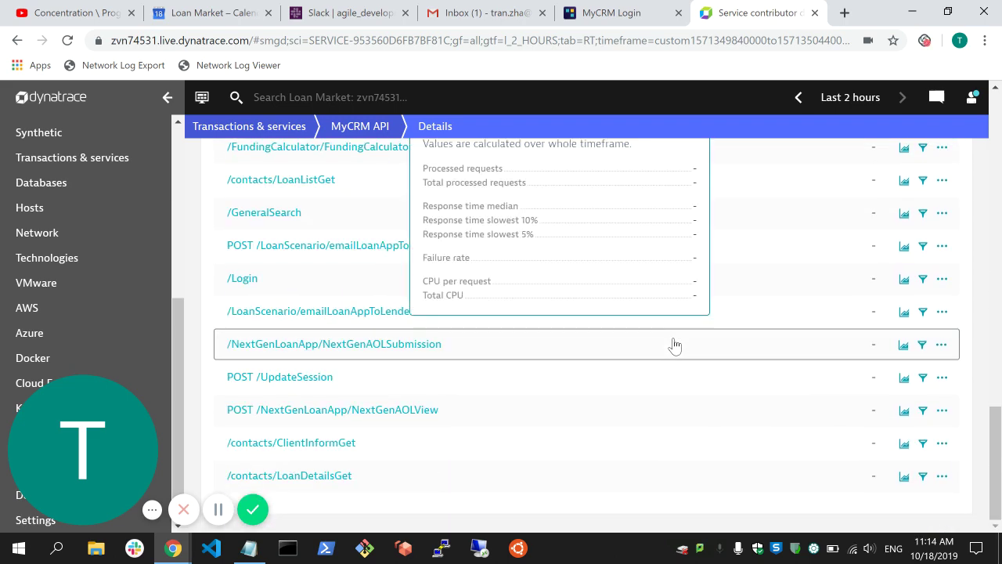
{"action": "scroll", "coordinate": [675, 345], "scroll_direction": "up", "scroll_amount": 10}
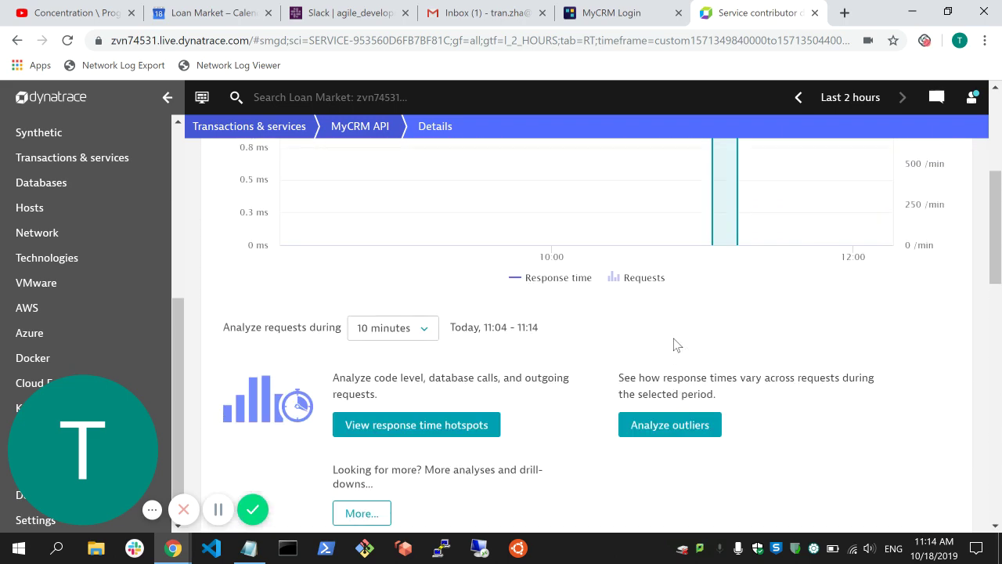
{"action": "scroll", "coordinate": [673, 338], "scroll_direction": "up", "scroll_amount": 5}
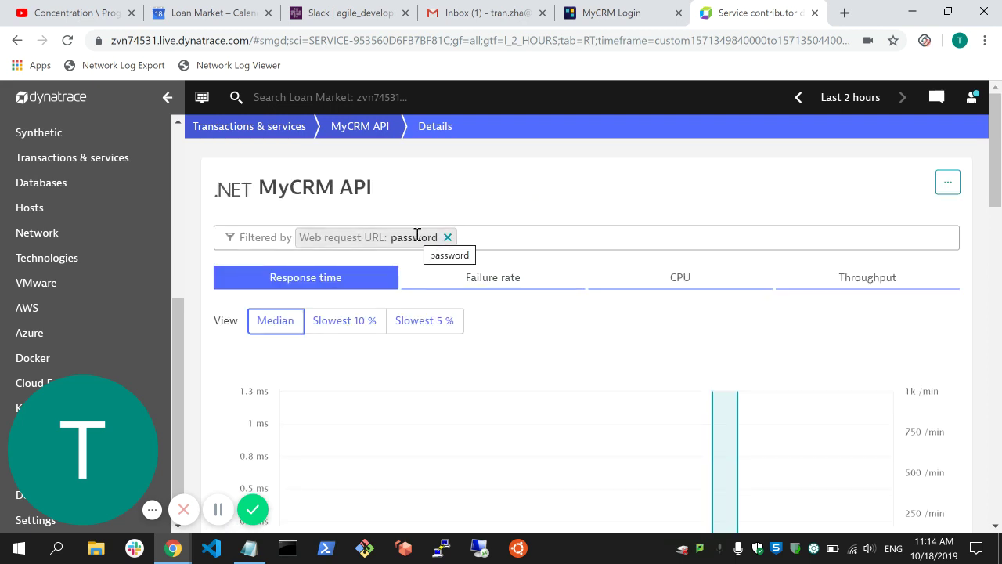
{"action": "left_click", "coordinate": [448, 237]}
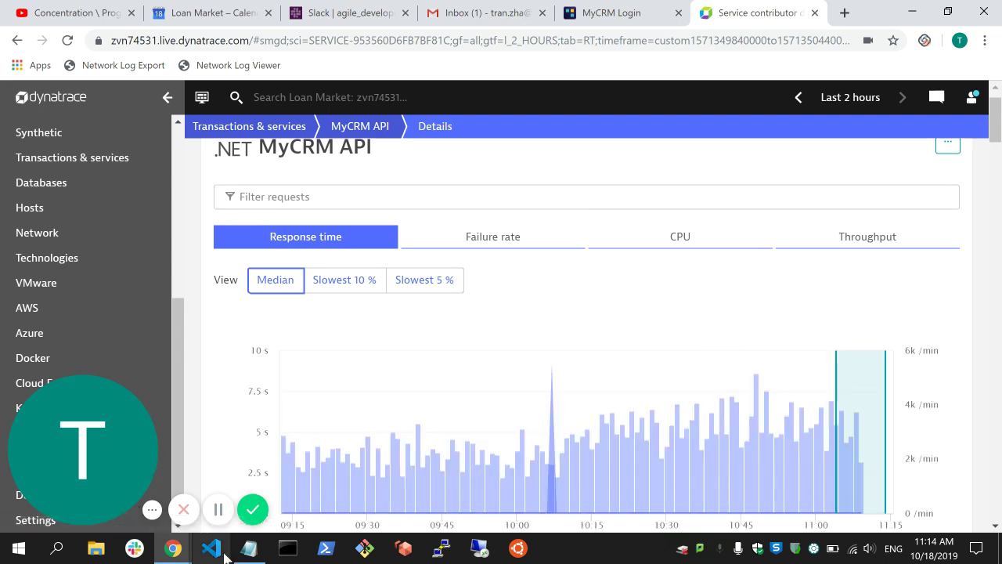
Switch to the Notepad notes, review the frontend items to track, and return to Dynatrace
{"action": "left_click", "coordinate": [257, 551]}
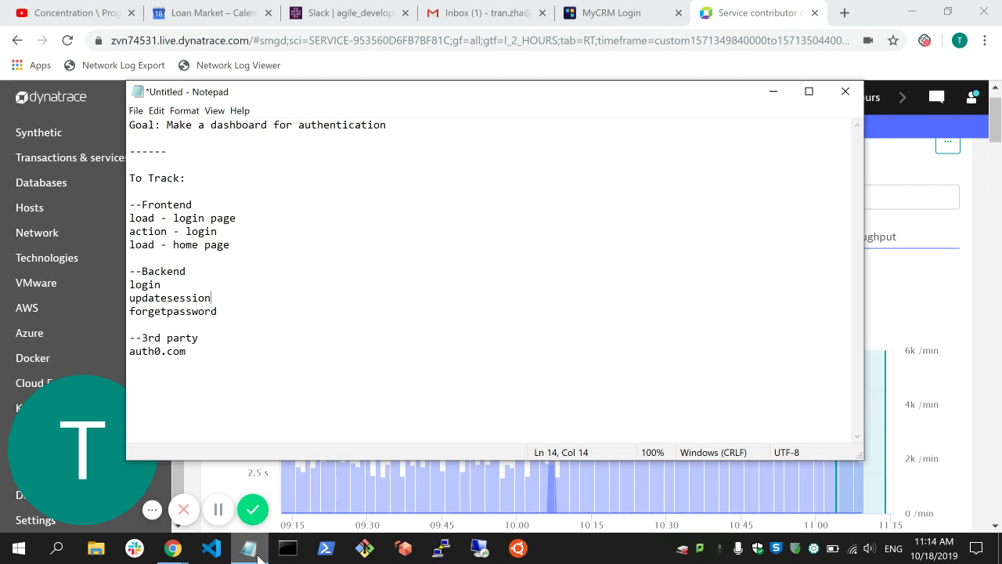
{"action": "left_click", "coordinate": [259, 554]}
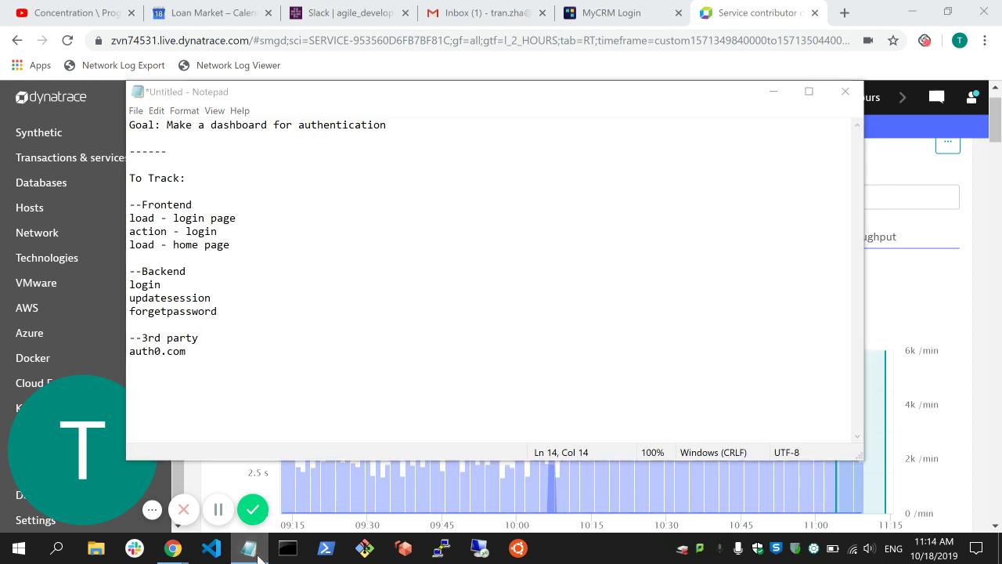
{"action": "left_click", "coordinate": [262, 218]}
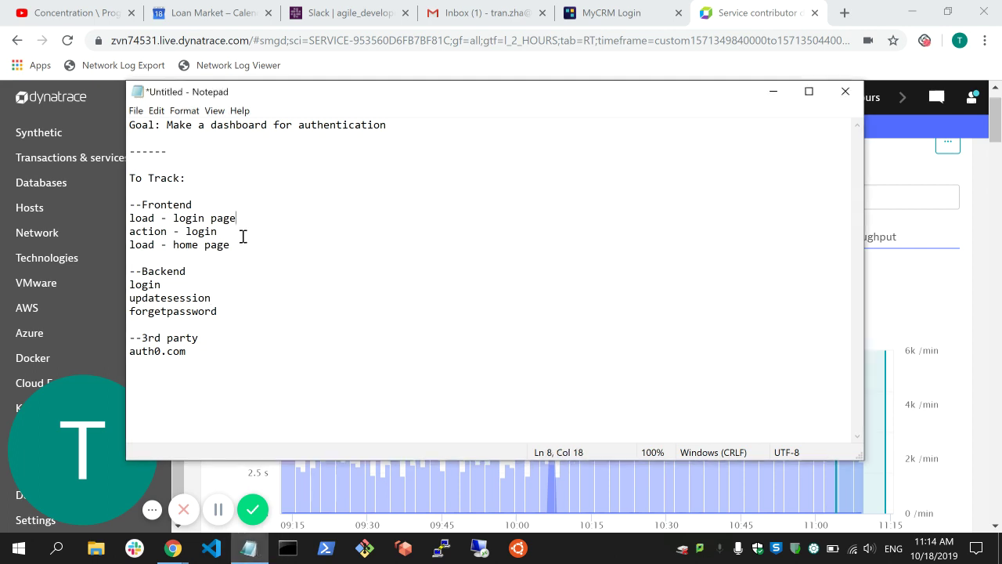
{"action": "left_click", "coordinate": [248, 548]}
Go to the monitored applications and open the MyCRM Prod AU web application
{"action": "scroll", "coordinate": [113, 289], "scroll_direction": "up", "scroll_amount": 5}
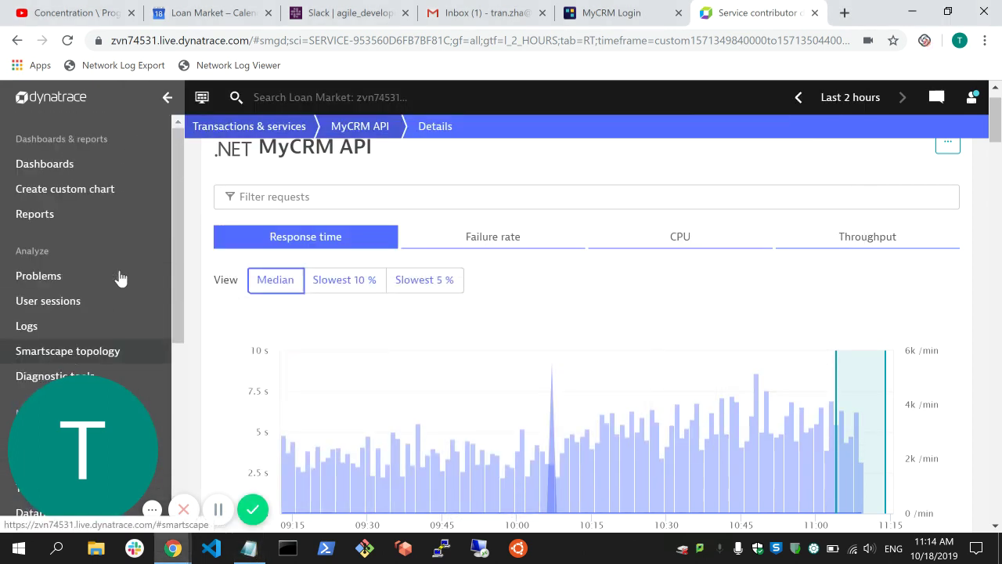
{"action": "scroll", "coordinate": [74, 307], "scroll_direction": "down", "scroll_amount": 3}
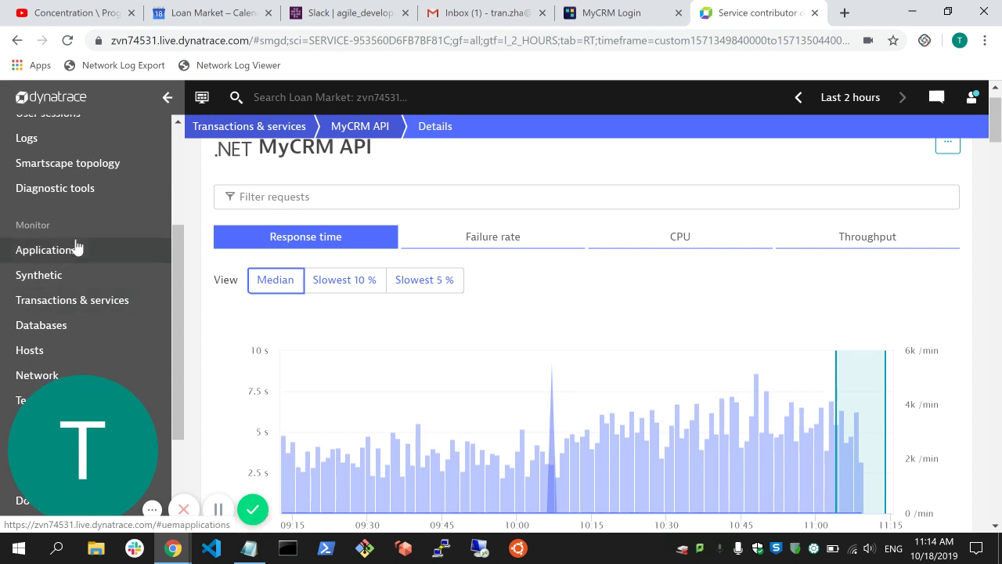
{"action": "left_click", "coordinate": [69, 262]}
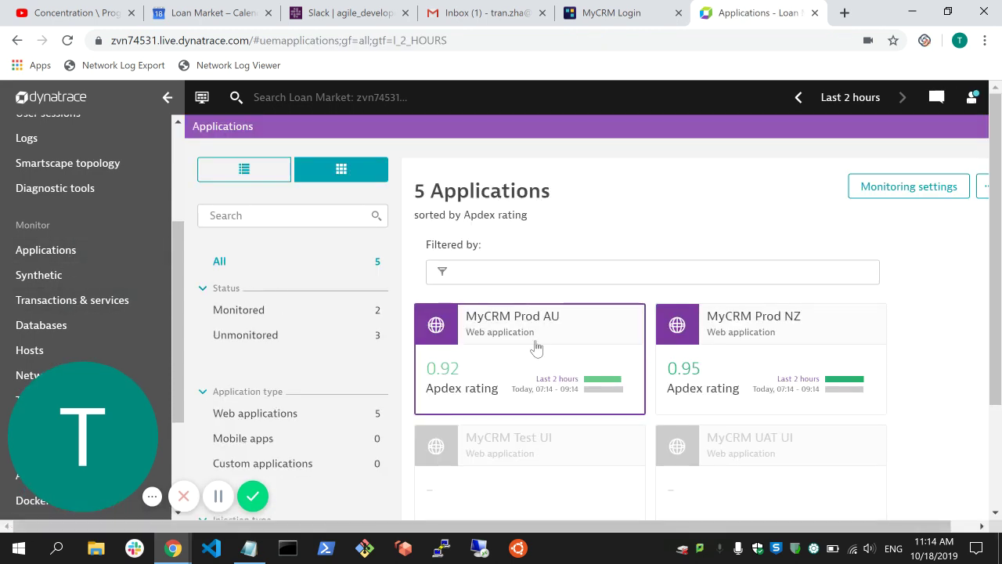
{"action": "left_click", "coordinate": [546, 314]}
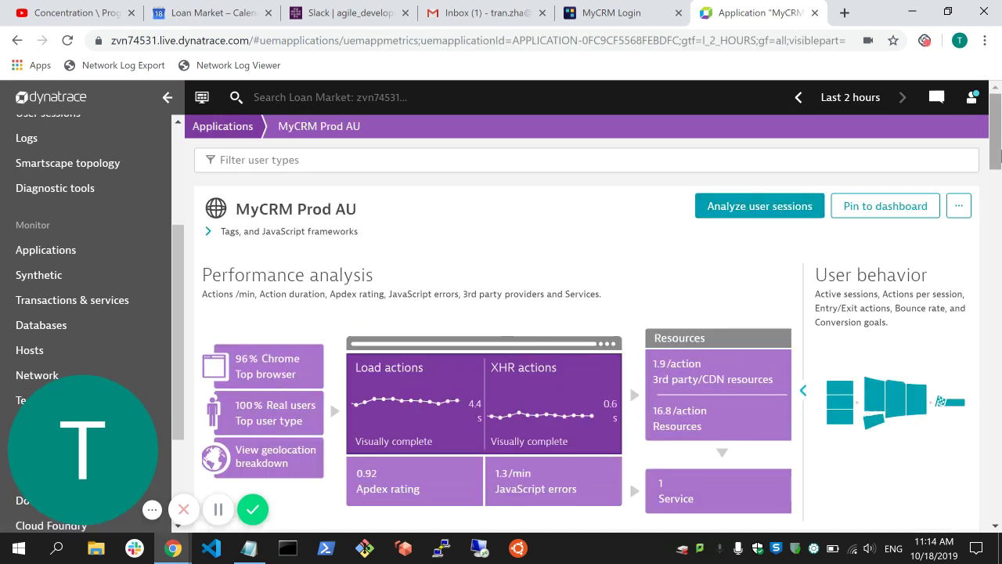
View the full details of the top user actions and open the Load login page key user action
{"action": "left_click_drag", "start_coordinate": [998, 129], "coordinate": [999, 422]}
{"action": "scroll", "coordinate": [686, 299], "scroll_direction": "up", "scroll_amount": 1}
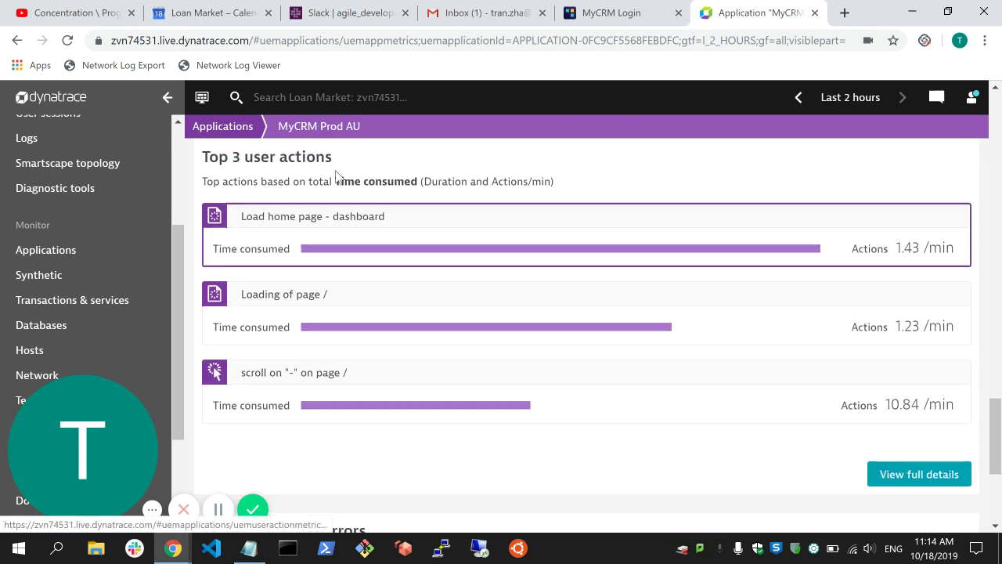
{"action": "left_click", "coordinate": [892, 474]}
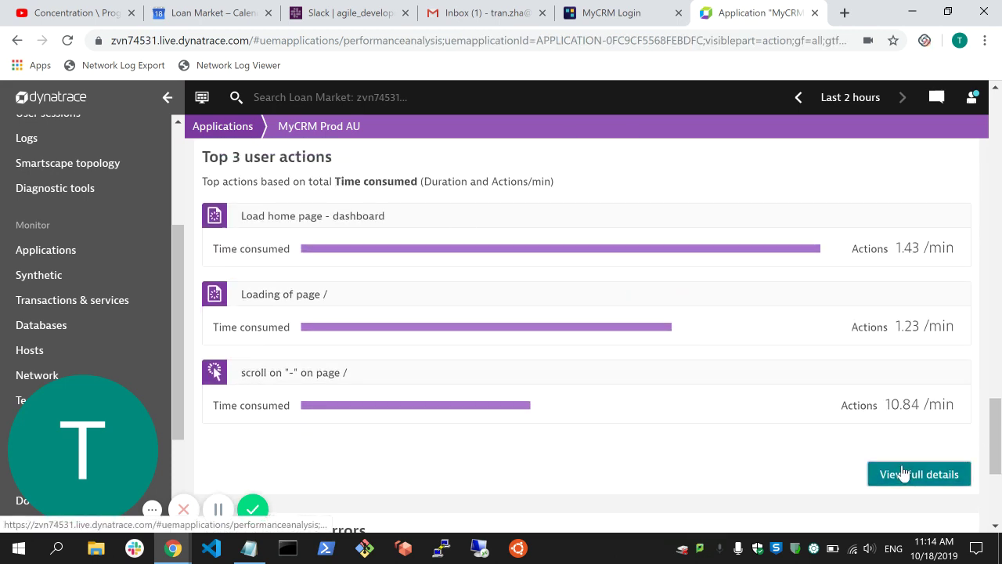
{"action": "scroll", "coordinate": [772, 331], "scroll_direction": "down", "scroll_amount": 10}
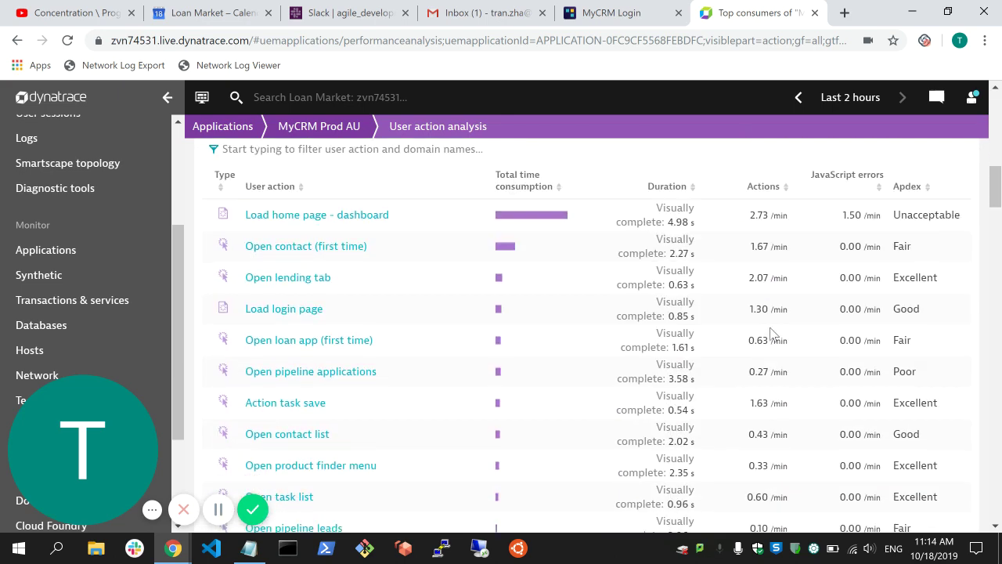
{"action": "scroll", "coordinate": [772, 333], "scroll_direction": "up", "scroll_amount": 1}
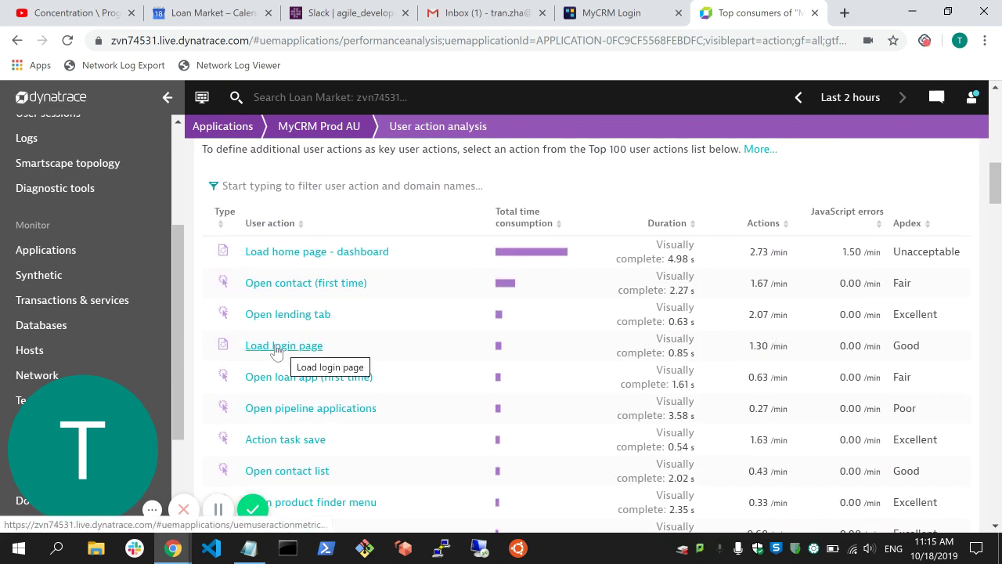
{"action": "scroll", "coordinate": [449, 300], "scroll_direction": "up", "scroll_amount": 1}
{"action": "scroll", "coordinate": [450, 300], "scroll_direction": "down", "scroll_amount": 1}
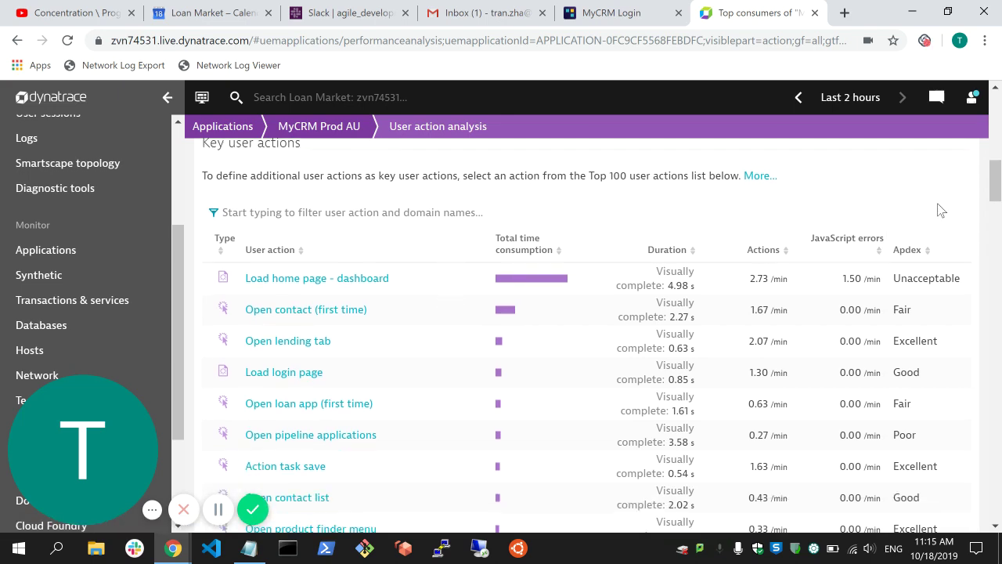
{"action": "mouse_move", "coordinate": [994, 187]}
{"action": "left_mouse_down"}
{"action": "mouse_move", "coordinate": [992, 317]}
{"action": "mouse_move", "coordinate": [993, 192]}
{"action": "left_mouse_up"}
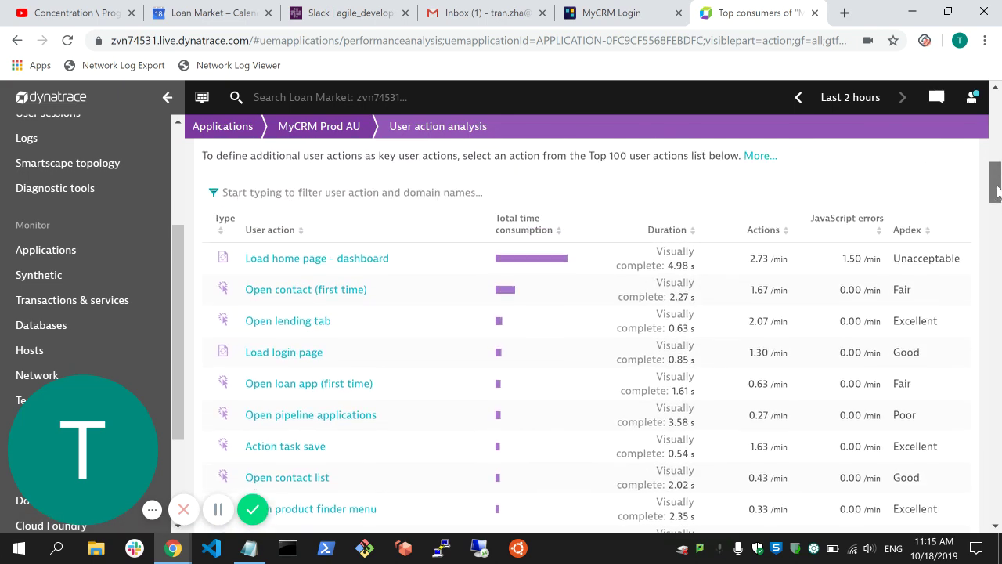
{"action": "left_click", "coordinate": [299, 353]}
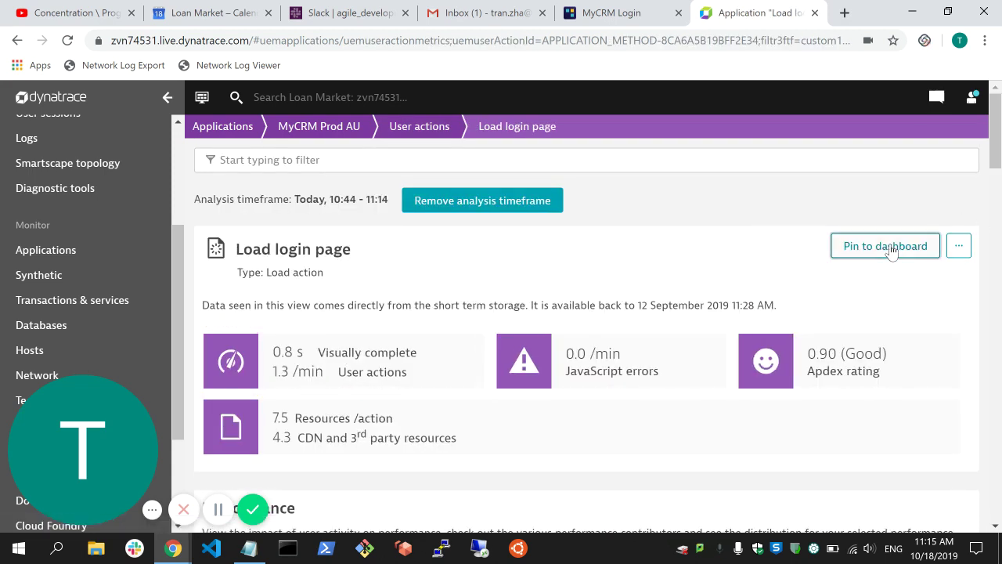
Pin the Load login page user action to the default Auth Den dashboard and open that dashboard
{"action": "left_click", "coordinate": [853, 248]}
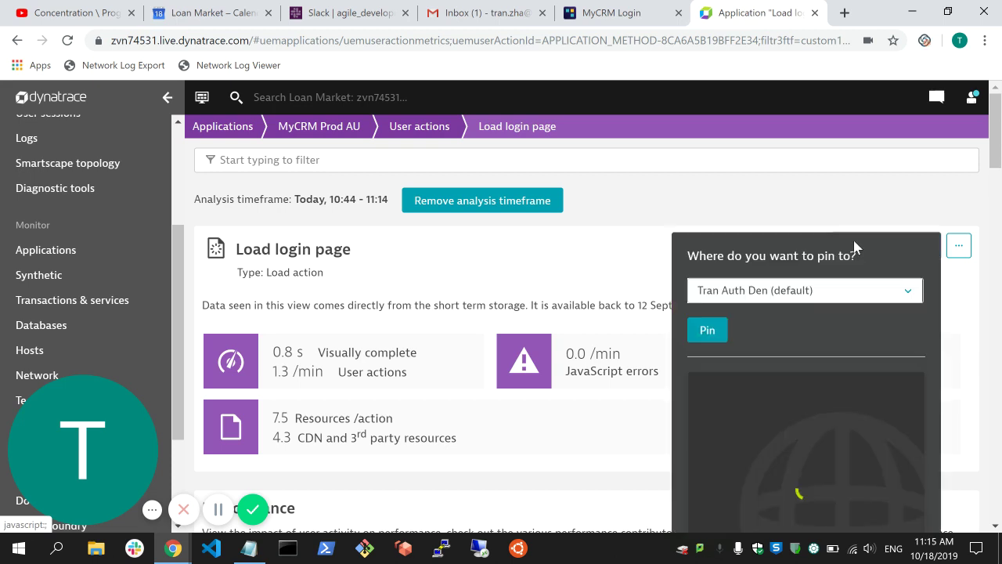
{"action": "left_click", "coordinate": [707, 331]}
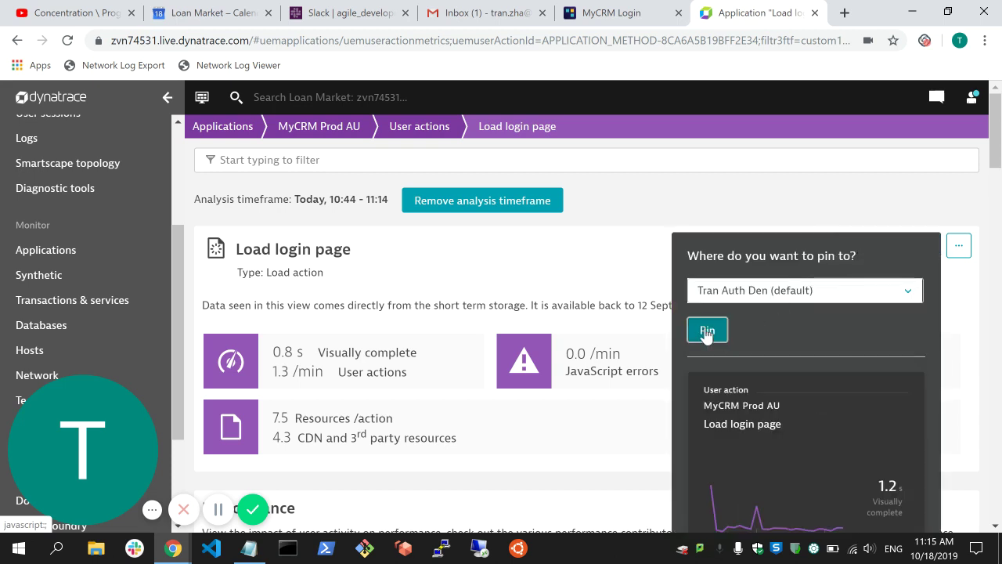
{"action": "left_click", "coordinate": [736, 287]}
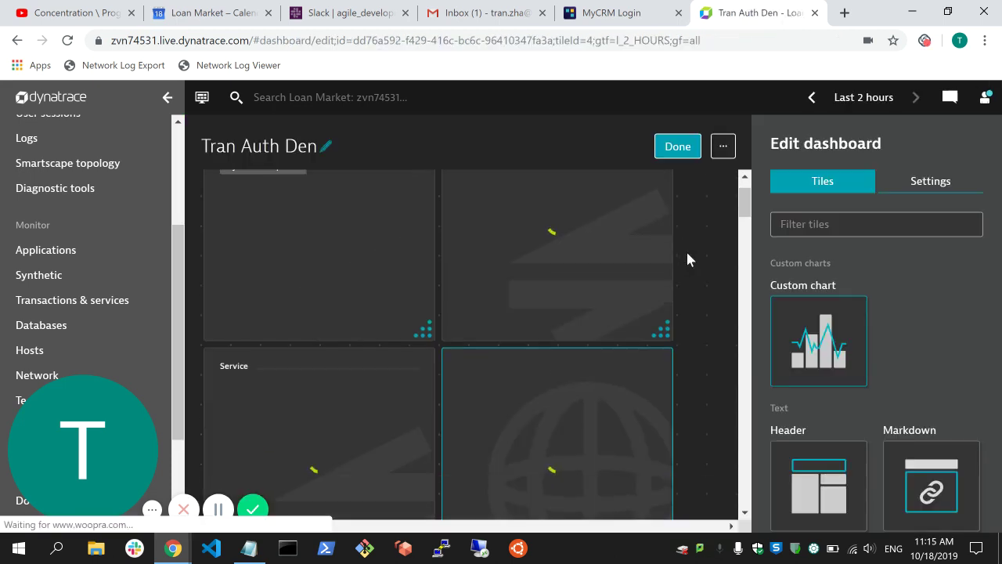
Check the Load login page tile on the dashboard, then return to the MyCRM Prod AU user action analysis
{"action": "left_click", "coordinate": [693, 313]}
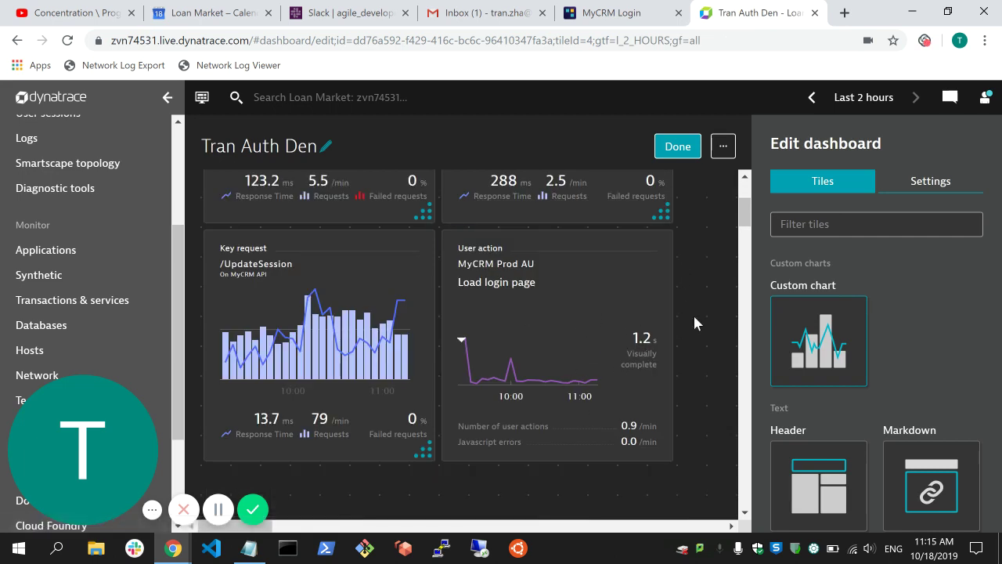
{"action": "left_click", "coordinate": [17, 40]}
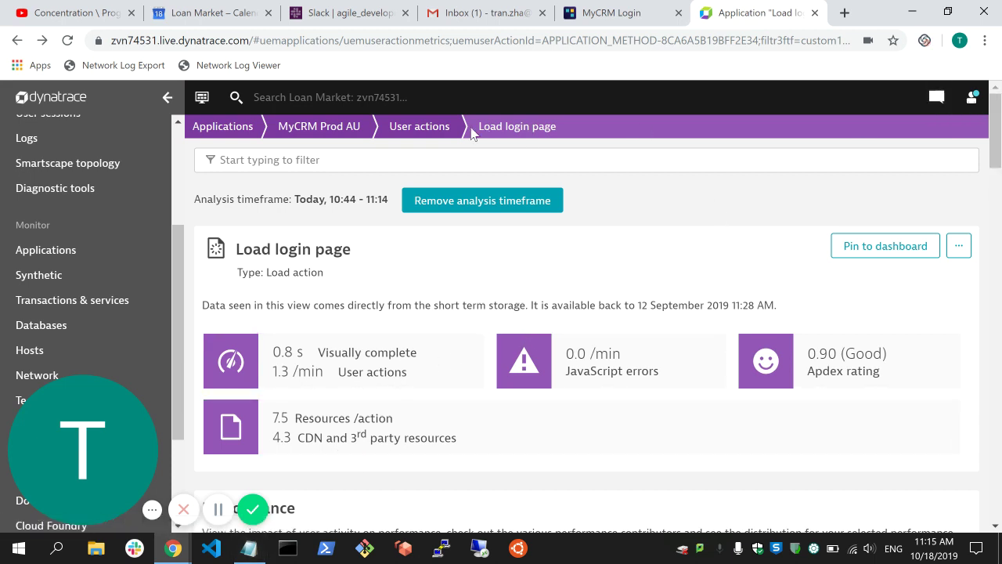
{"action": "left_click", "coordinate": [418, 127]}
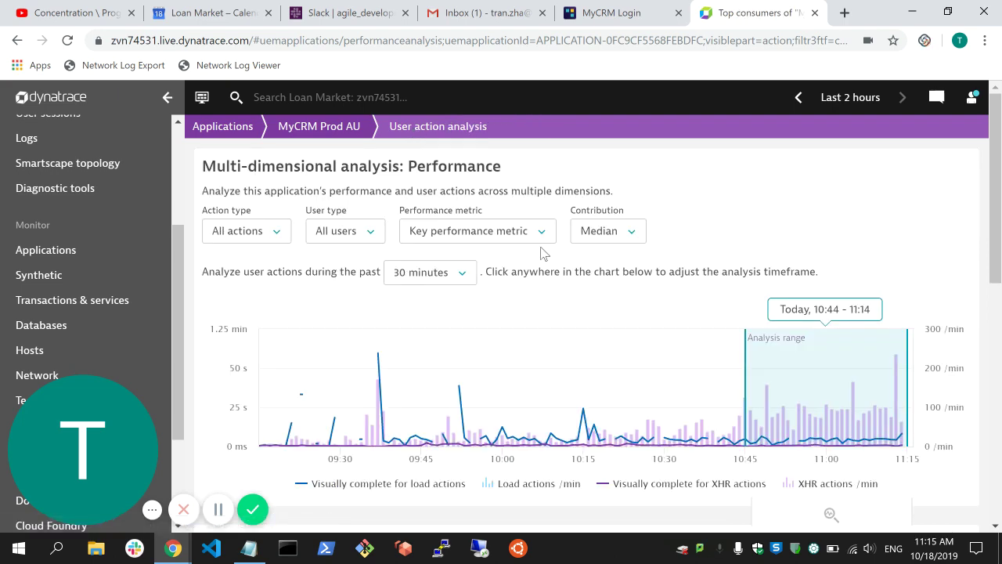
Filter the Top 100 user actions list by "login" and widen the search to all user actions
{"action": "scroll", "coordinate": [541, 250], "scroll_direction": "down", "scroll_amount": 5}
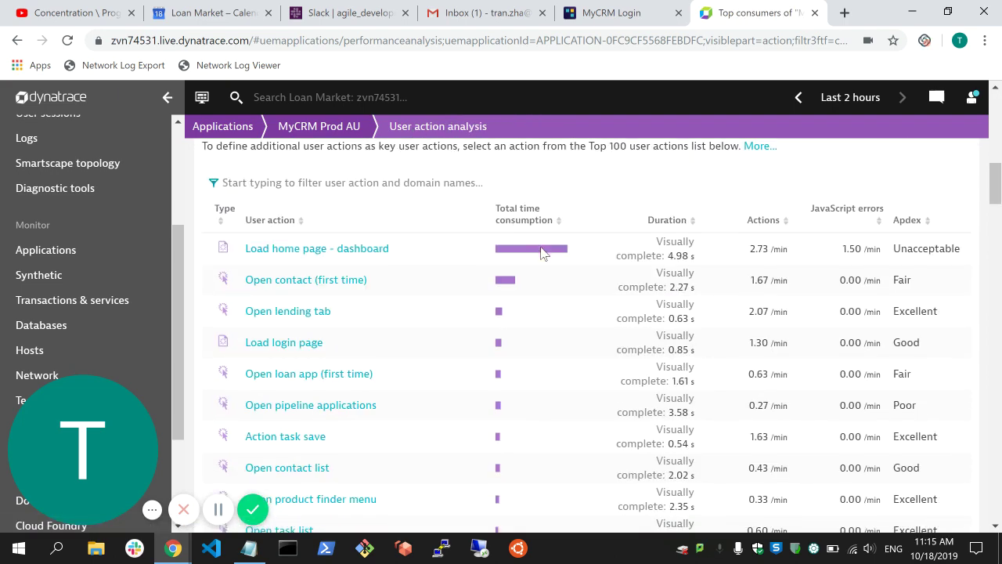
{"action": "scroll", "coordinate": [657, 214], "scroll_direction": "up", "scroll_amount": 3}
{"action": "left_click_drag", "start_coordinate": [998, 158], "coordinate": [998, 223]}
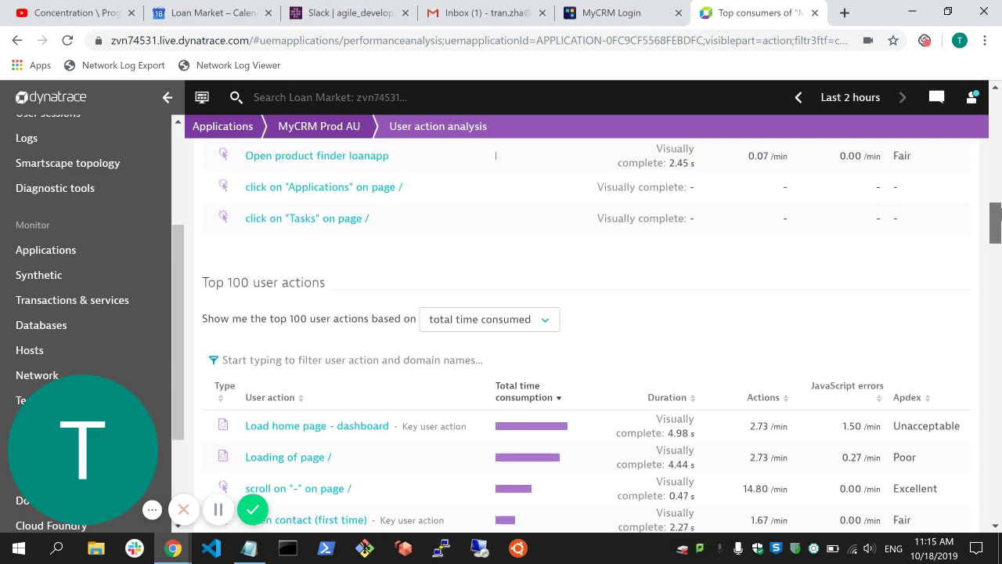
{"action": "left_click", "coordinate": [349, 359]}
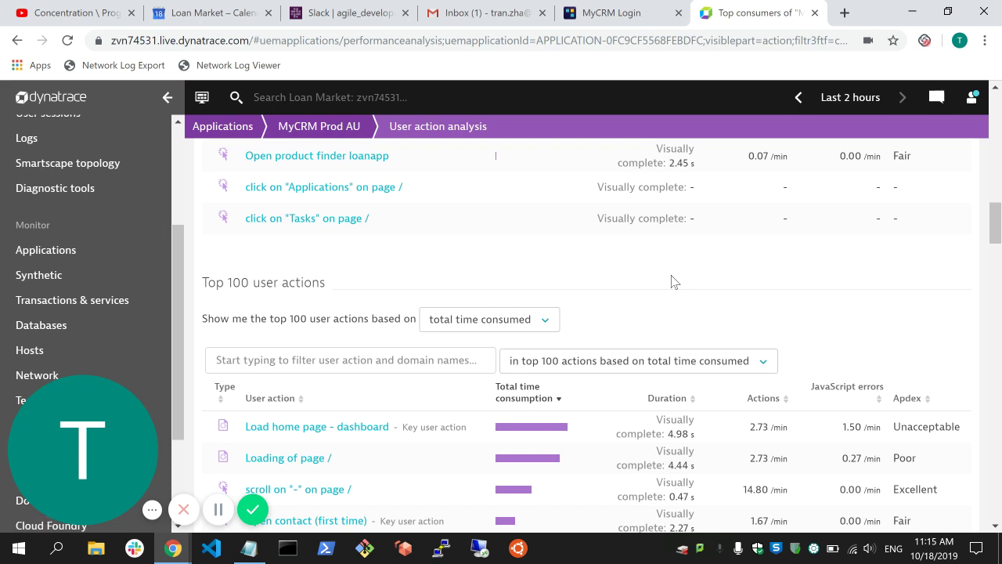
{"action": "type", "text": "login"}
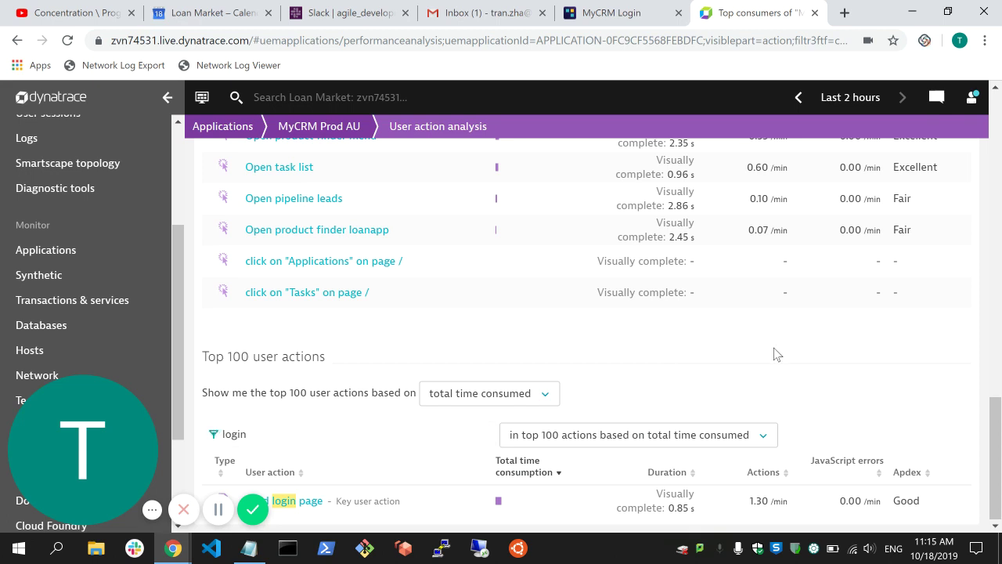
{"action": "left_click", "coordinate": [641, 433]}
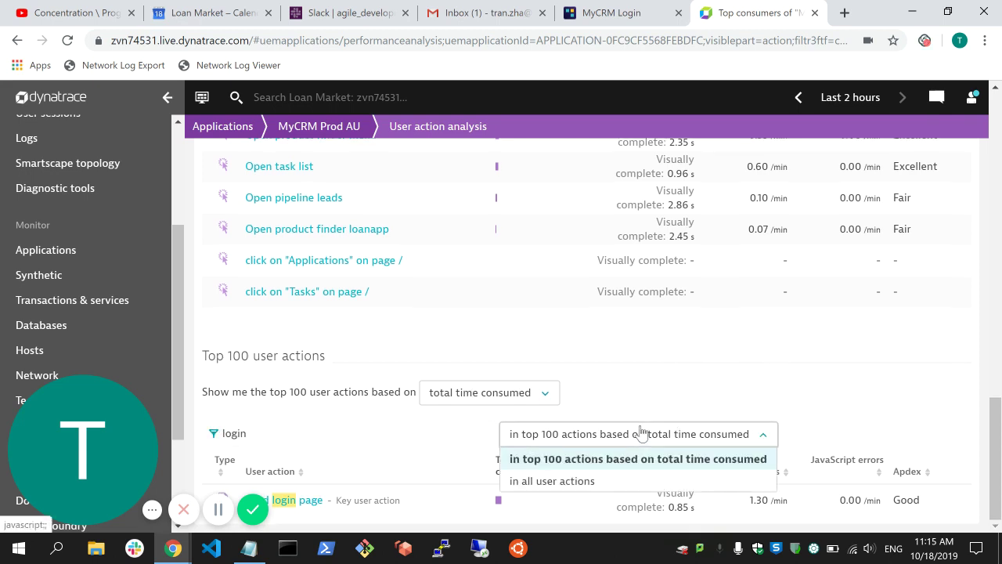
{"action": "left_click", "coordinate": [571, 480]}
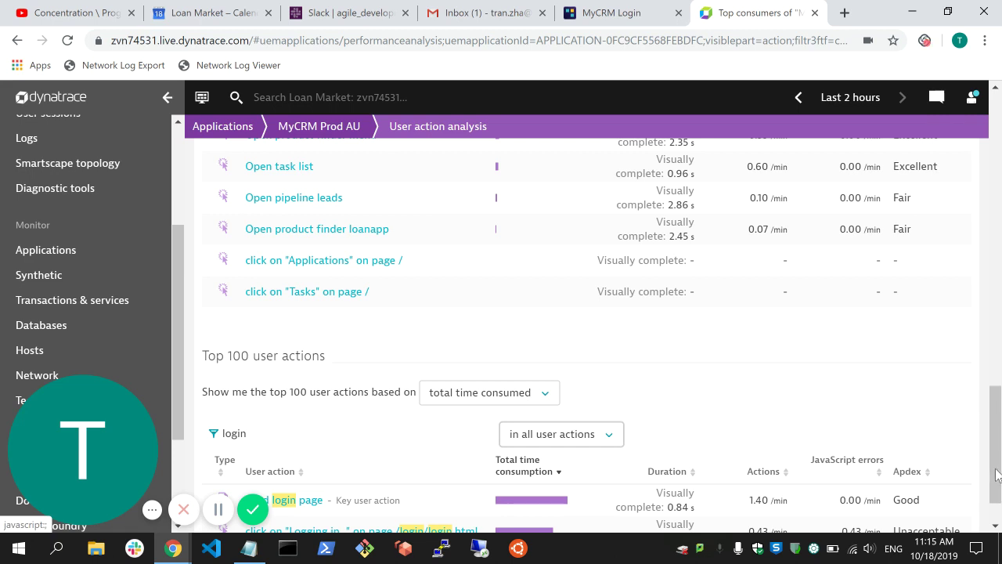
Open the click on "Logging in..." on page /login/login.html XHR action and review its details and performance
{"action": "scroll", "coordinate": [998, 474], "scroll_direction": "down", "scroll_amount": 2}
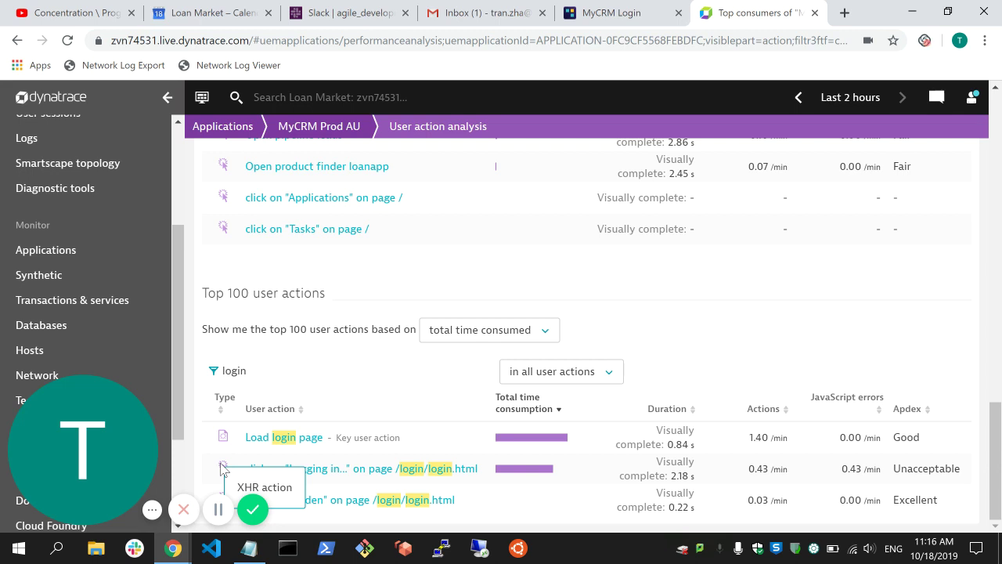
{"action": "left_click", "coordinate": [376, 474]}
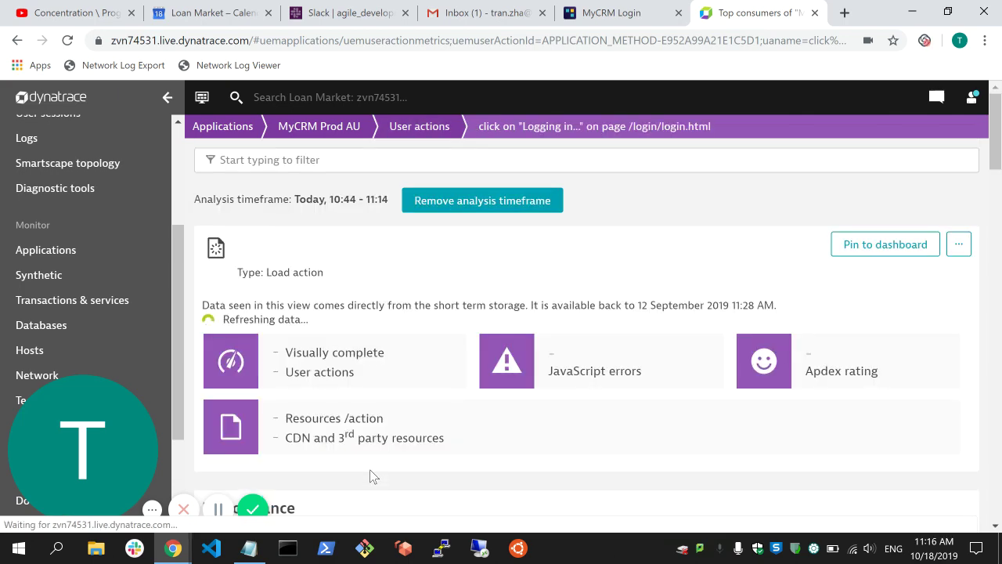
{"action": "scroll", "coordinate": [617, 260], "scroll_direction": "down", "scroll_amount": 1}
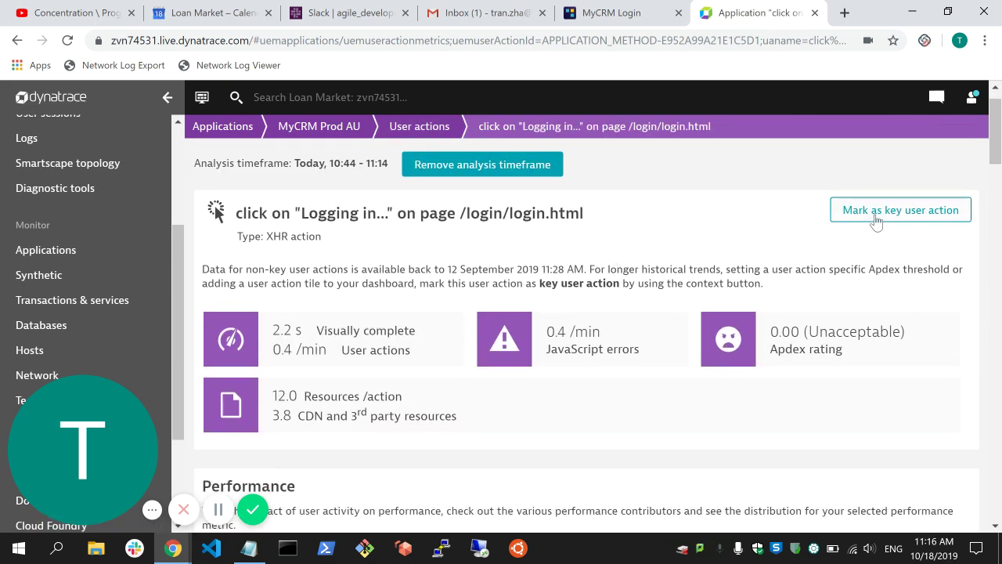
{"action": "scroll", "coordinate": [785, 212], "scroll_direction": "up", "scroll_amount": 1}
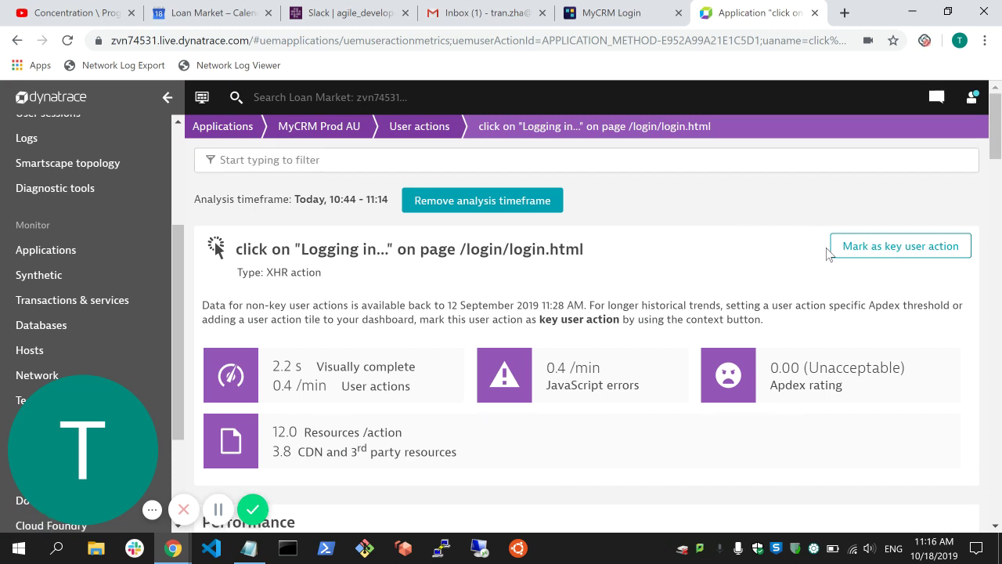
{"action": "scroll", "coordinate": [776, 275], "scroll_direction": "down", "scroll_amount": 5}
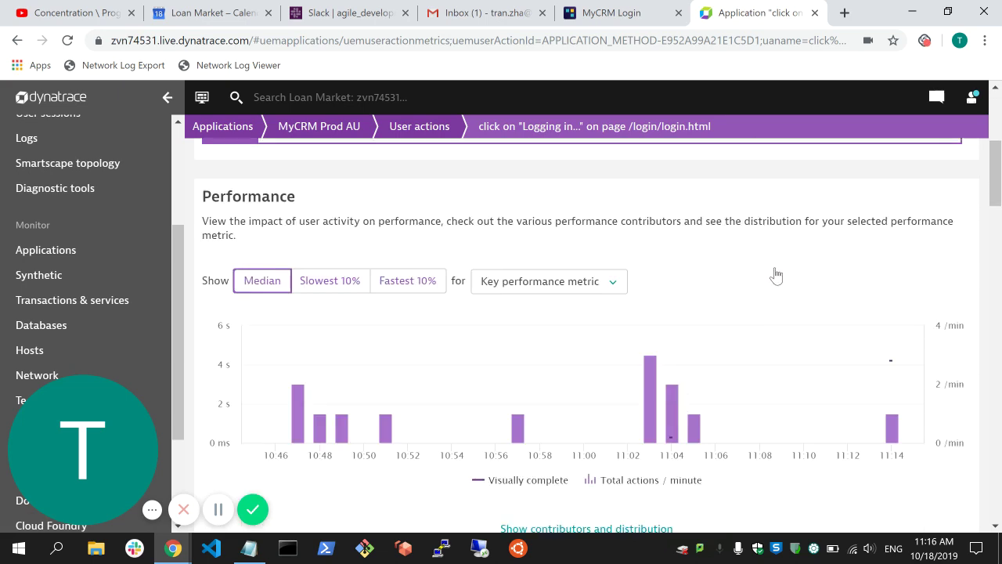
{"action": "scroll", "coordinate": [776, 274], "scroll_direction": "up", "scroll_amount": 5}
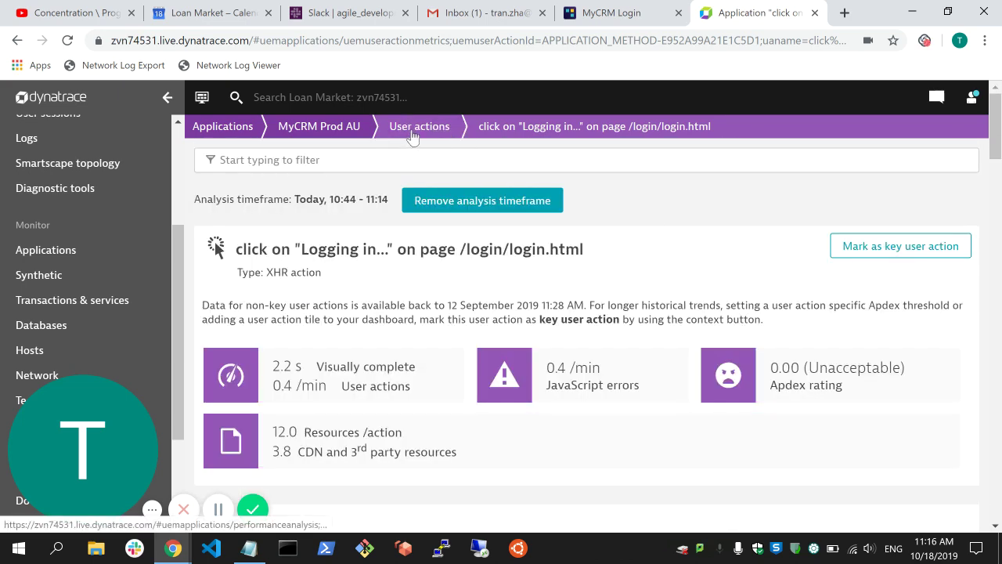
{"action": "scroll", "coordinate": [660, 288], "scroll_direction": "down", "scroll_amount": 5}
{"action": "scroll", "coordinate": [657, 295], "scroll_direction": "up", "scroll_amount": 5}
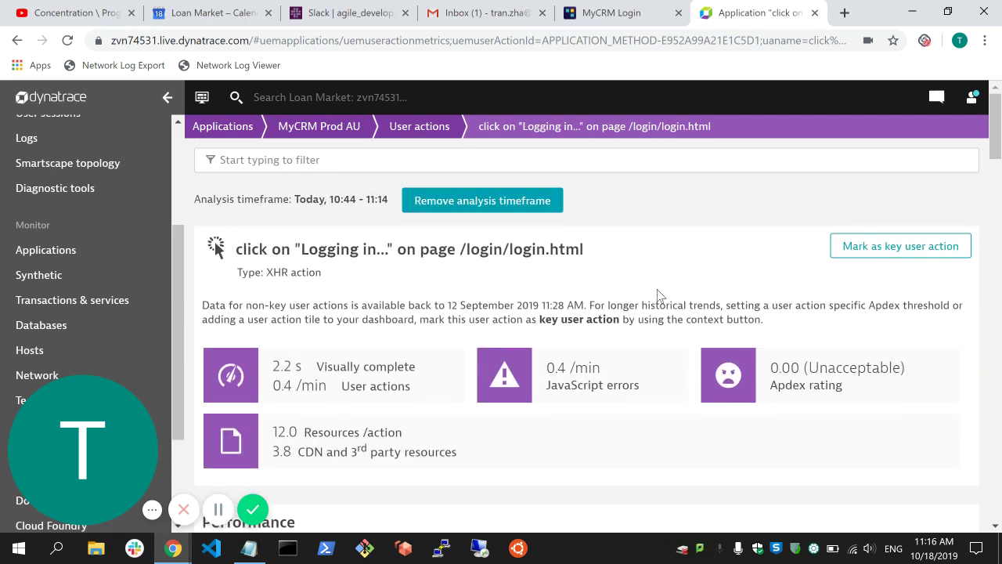
Open the User actions section of the MyCRM Prod AU application settings for editing
{"action": "left_click", "coordinate": [332, 132]}
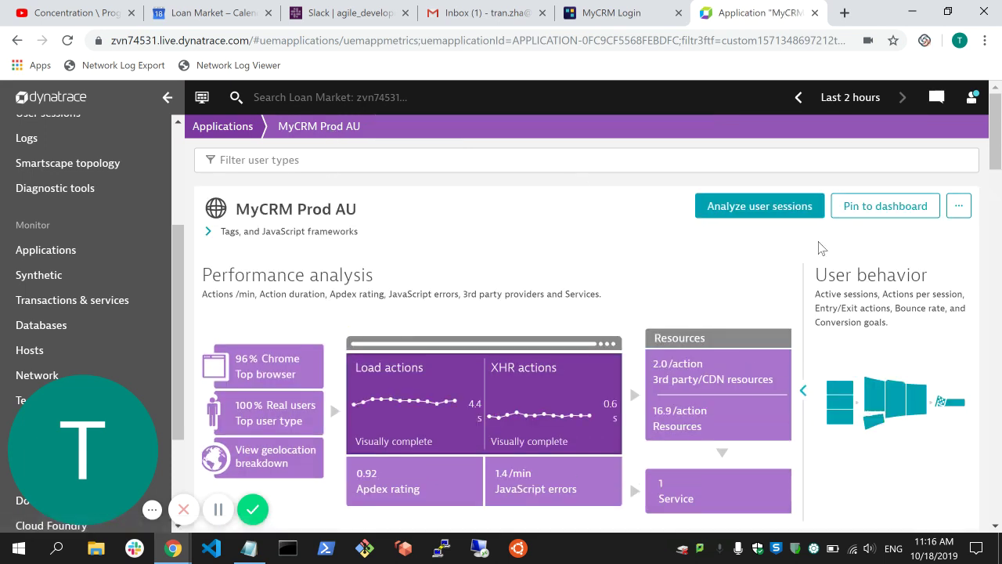
{"action": "left_click", "coordinate": [961, 209]}
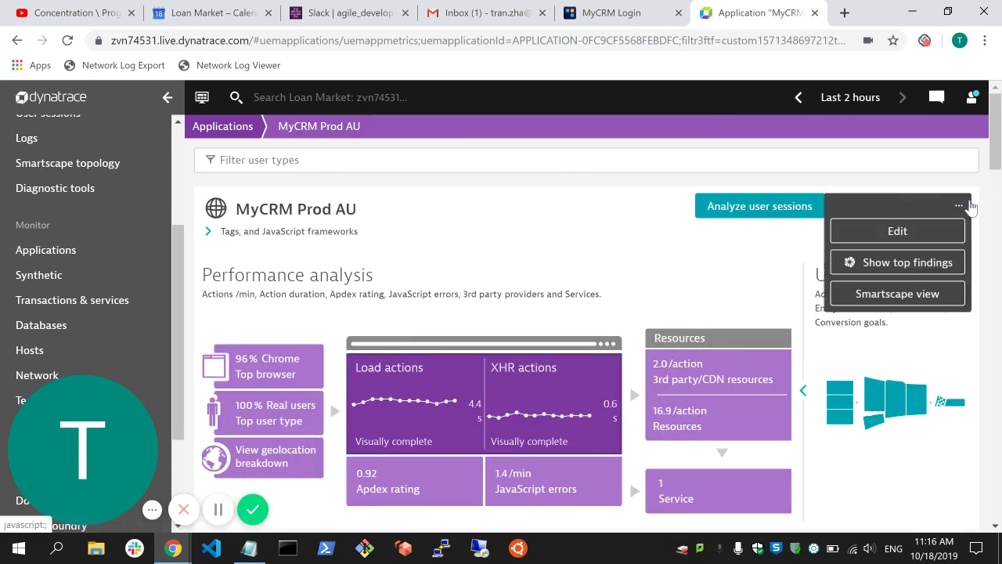
{"action": "left_click", "coordinate": [893, 234]}
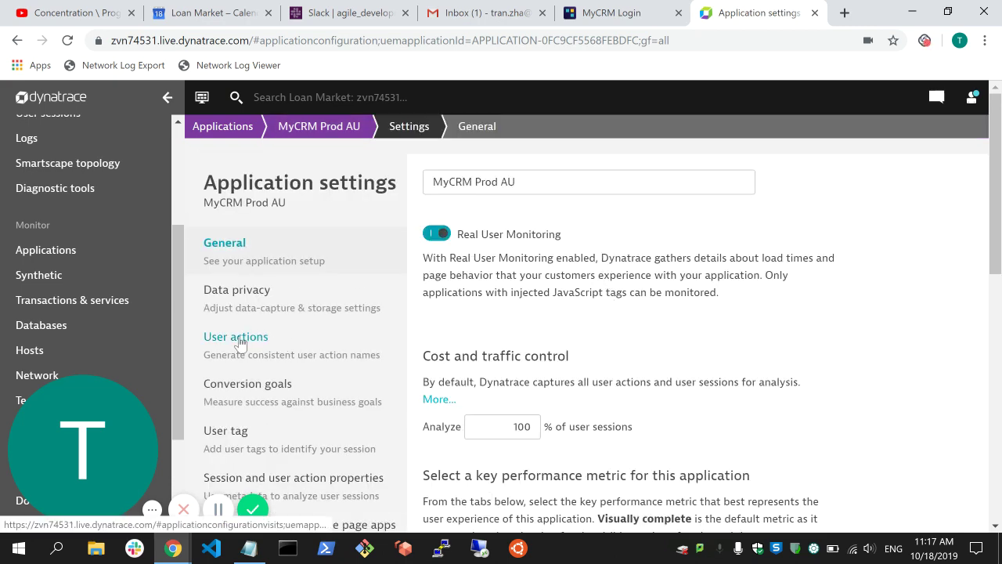
{"action": "left_click", "coordinate": [238, 338]}
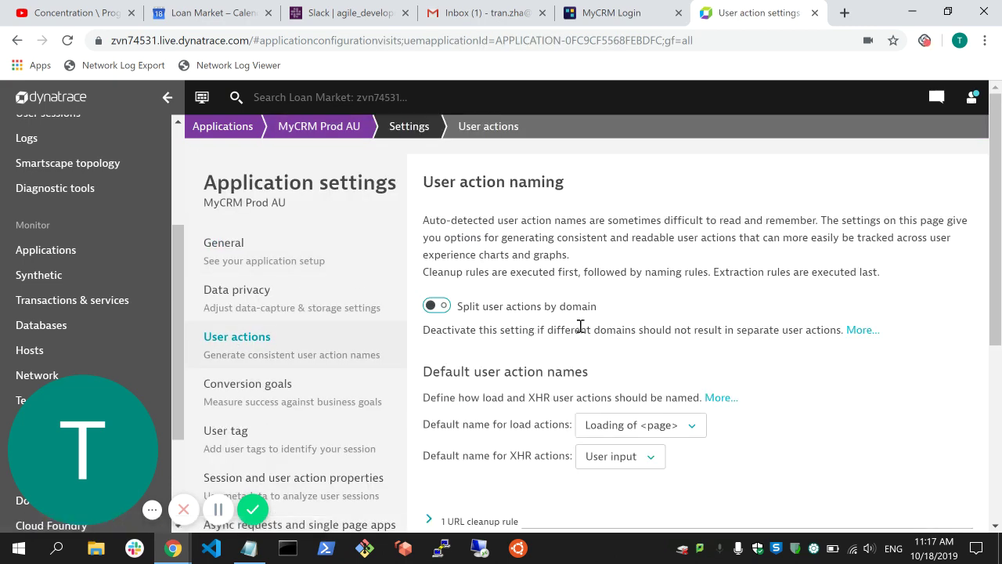
Review the application's existing naming rules and start adding a new user action naming rule
{"action": "scroll", "coordinate": [634, 321], "scroll_direction": "down", "scroll_amount": 4}
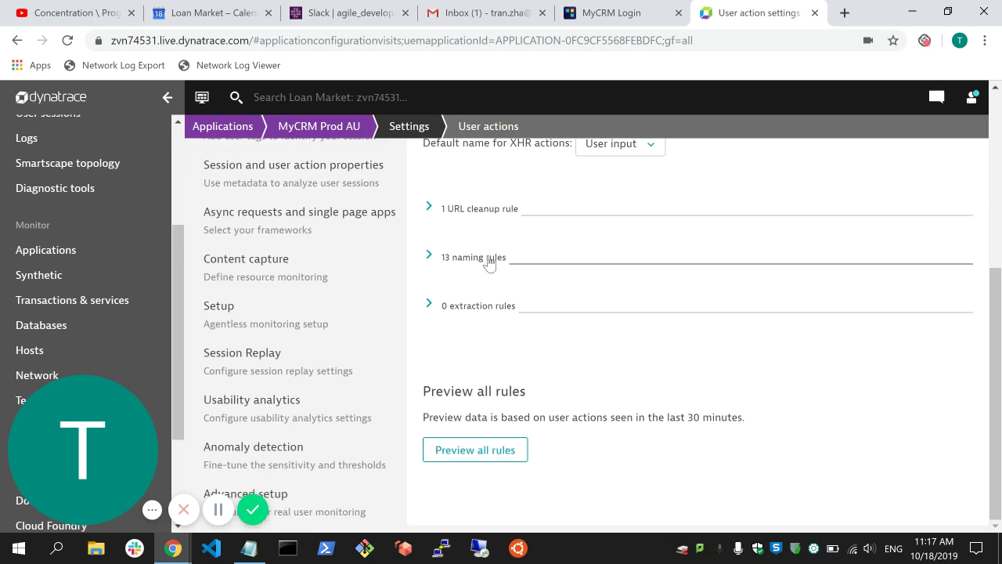
{"action": "left_click", "coordinate": [488, 262]}
{"action": "scroll", "coordinate": [634, 338], "scroll_direction": "down", "scroll_amount": 2}
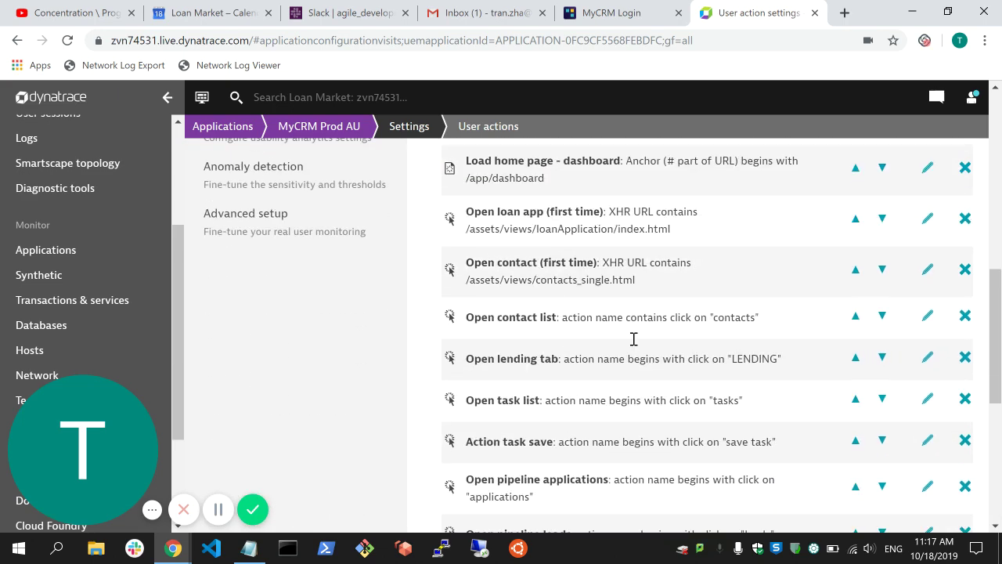
{"action": "scroll", "coordinate": [632, 339], "scroll_direction": "up", "scroll_amount": 2}
{"action": "left_click", "coordinate": [523, 236]}
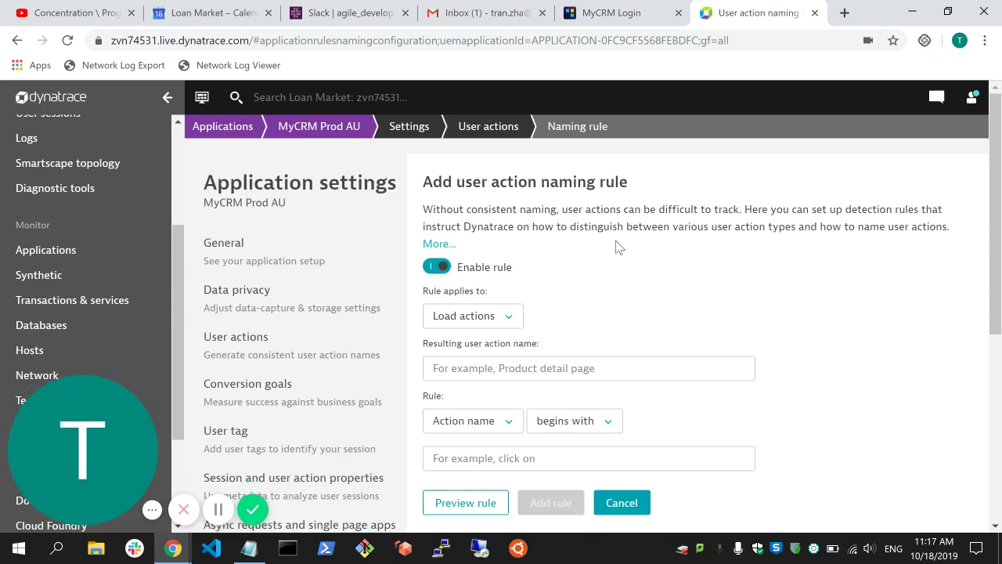
Apply the new naming rule to XHR actions and name the resulting user action "Action Login"
{"action": "scroll", "coordinate": [616, 248], "scroll_direction": "down", "scroll_amount": 3}
{"action": "scroll", "coordinate": [615, 247], "scroll_direction": "up", "scroll_amount": 3}
{"action": "scroll", "coordinate": [683, 303], "scroll_direction": "down", "scroll_amount": 3}
{"action": "scroll", "coordinate": [684, 304], "scroll_direction": "up", "scroll_amount": 1}
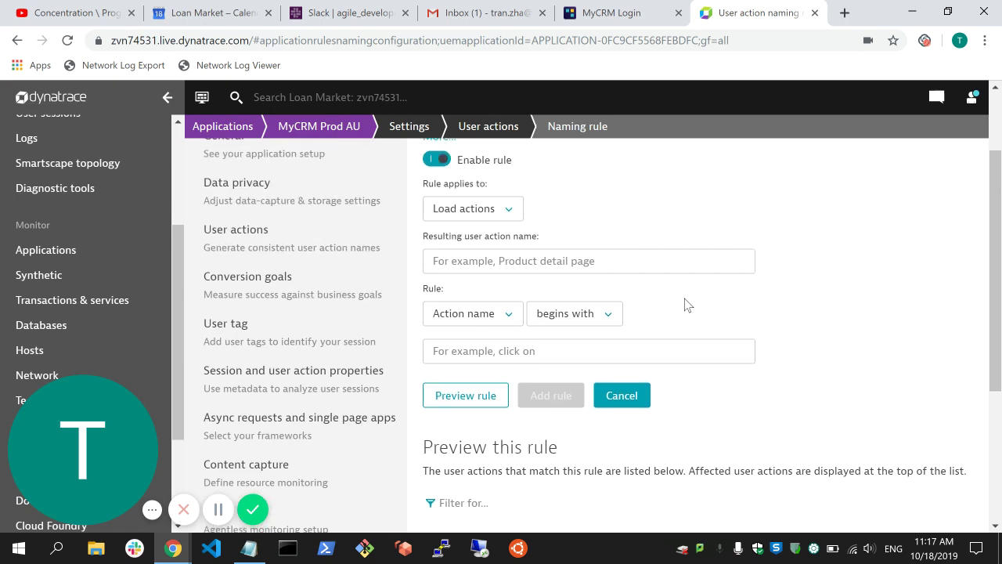
{"action": "scroll", "coordinate": [684, 304], "scroll_direction": "down", "scroll_amount": 2}
{"action": "scroll", "coordinate": [686, 303], "scroll_direction": "up", "scroll_amount": 2}
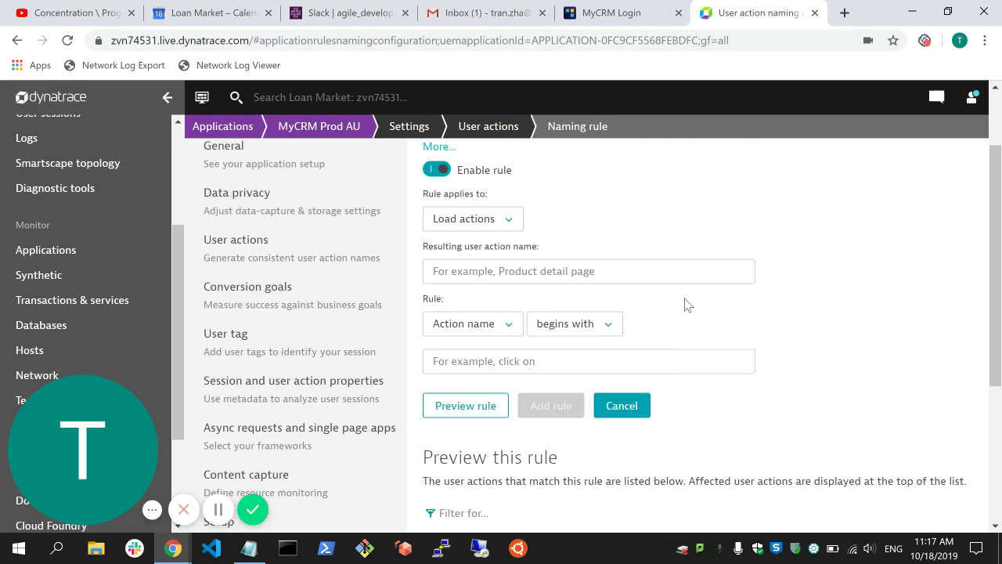
{"action": "left_click", "coordinate": [491, 220]}
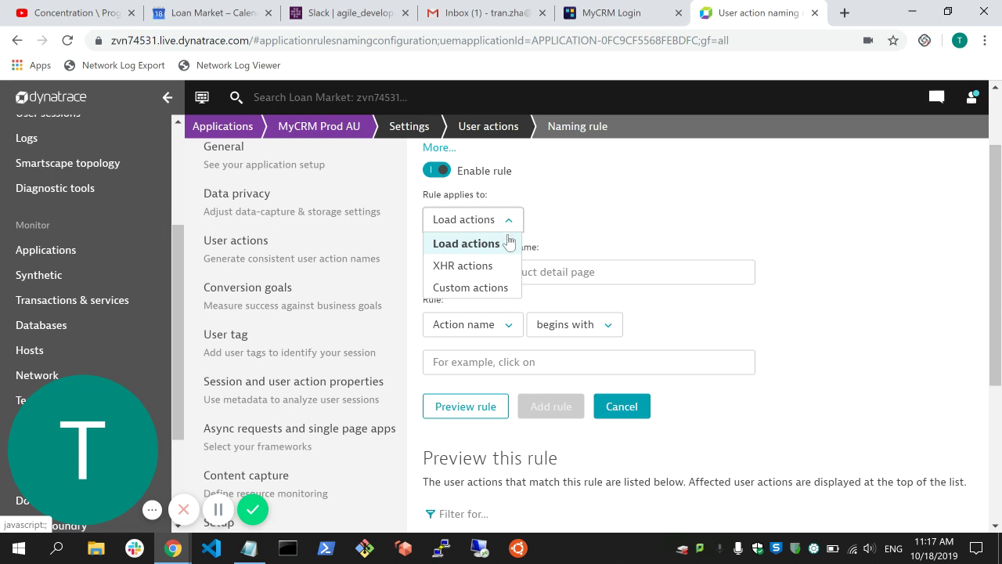
{"action": "left_click", "coordinate": [485, 267]}
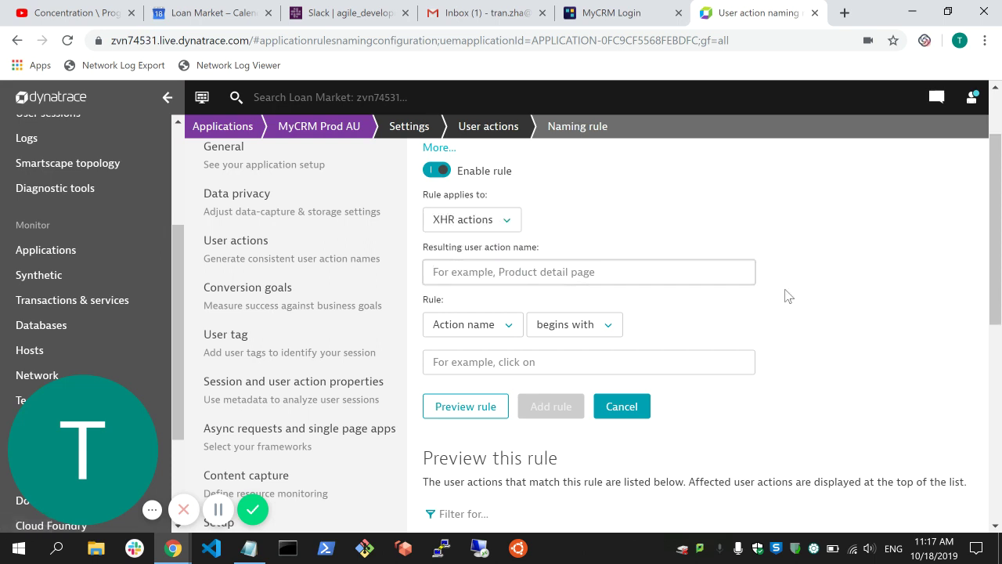
{"action": "scroll", "coordinate": [783, 293], "scroll_direction": "down", "scroll_amount": 2}
{"action": "scroll", "coordinate": [784, 294], "scroll_direction": "up", "scroll_amount": 1}
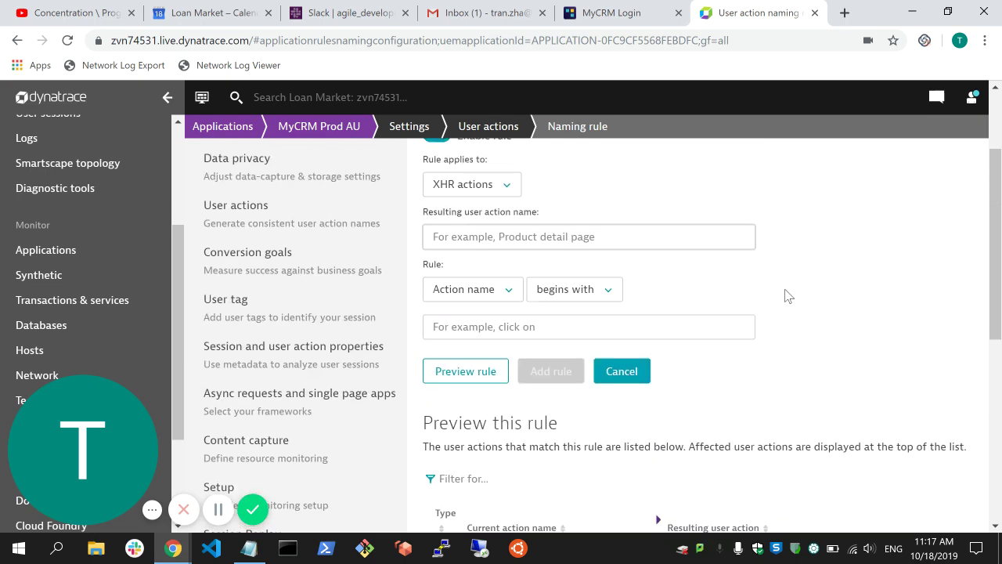
{"action": "type", "text": "Action Login"}
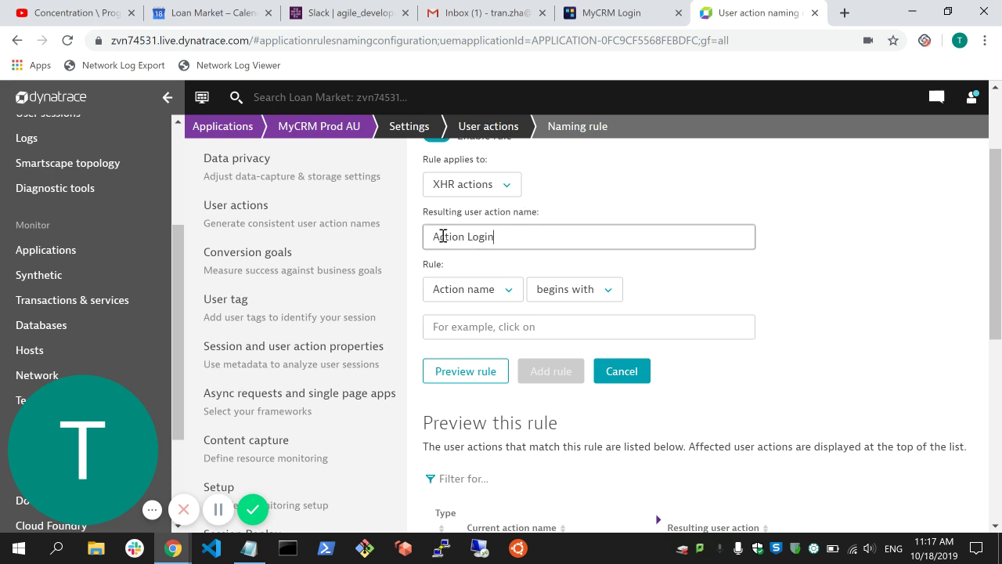
Set the rule condition to action names beginning with click on "loggin and preview which user actions match
{"action": "scroll", "coordinate": [724, 287], "scroll_direction": "down", "scroll_amount": 1}
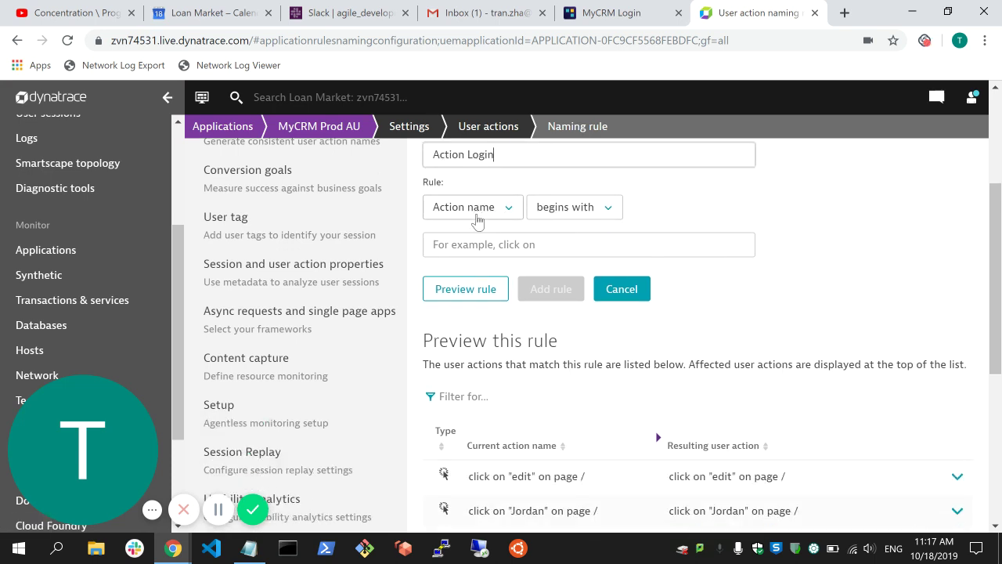
{"action": "left_click", "coordinate": [466, 210]}
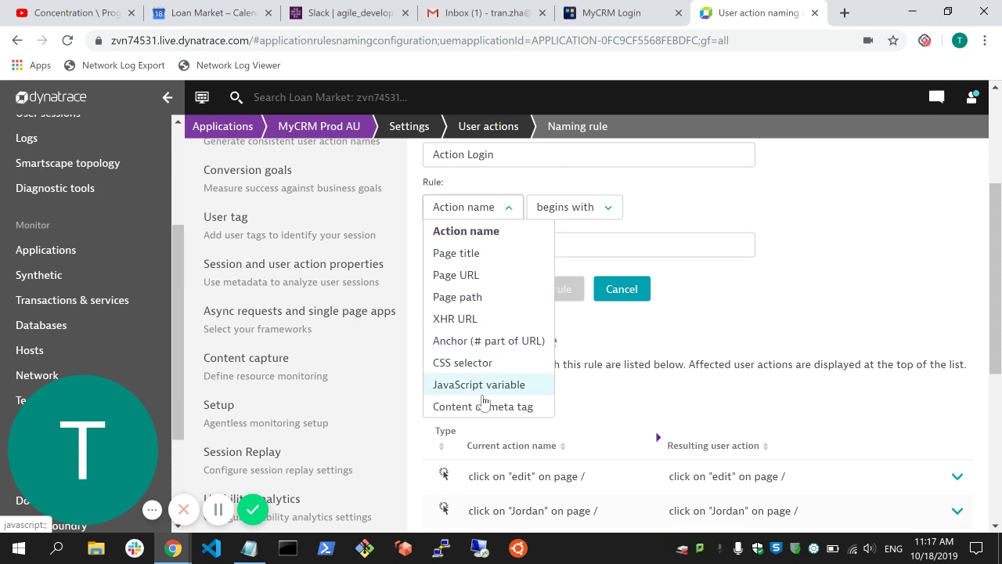
{"action": "left_click", "coordinate": [478, 207]}
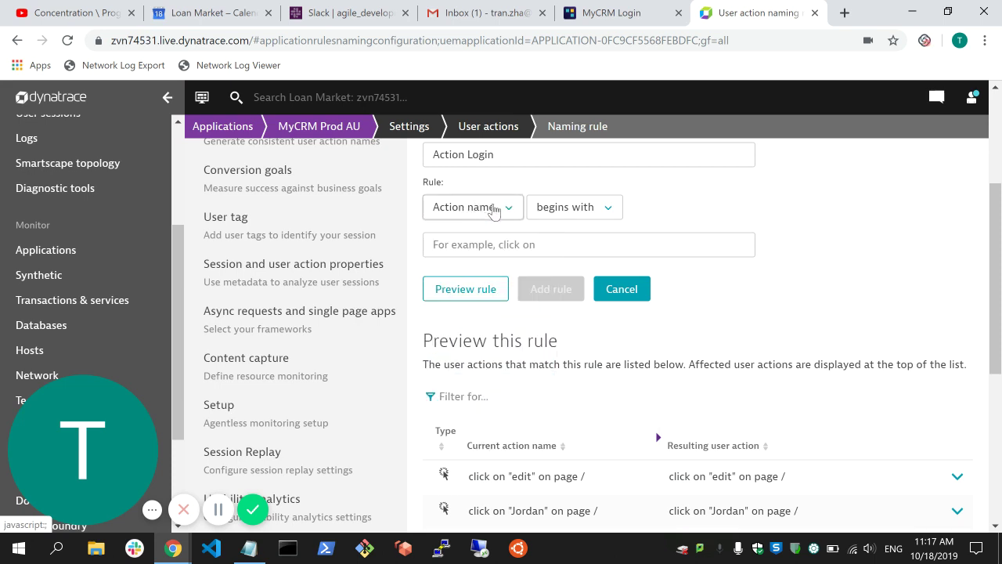
{"action": "left_click", "coordinate": [606, 209]}
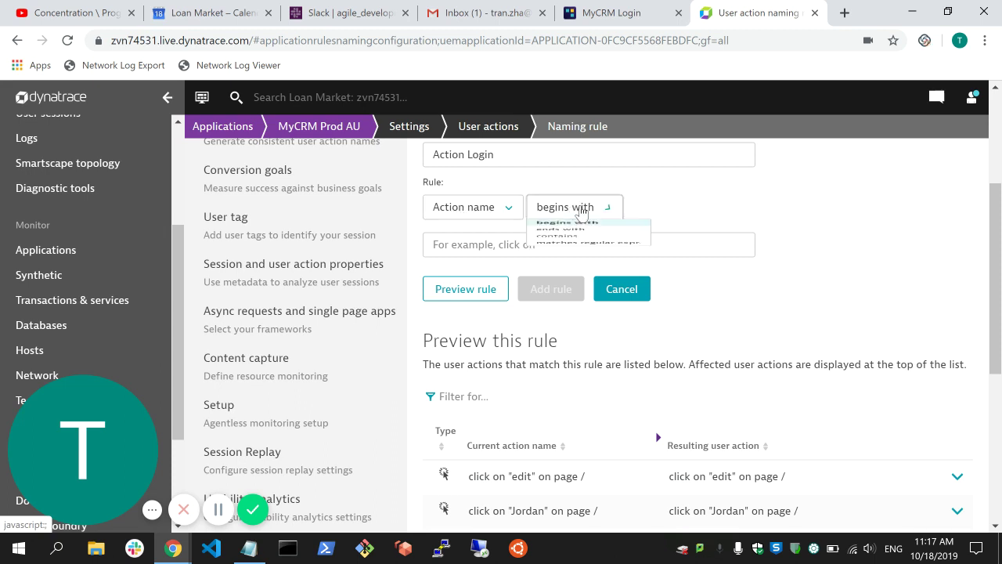
{"action": "left_click", "coordinate": [580, 214]}
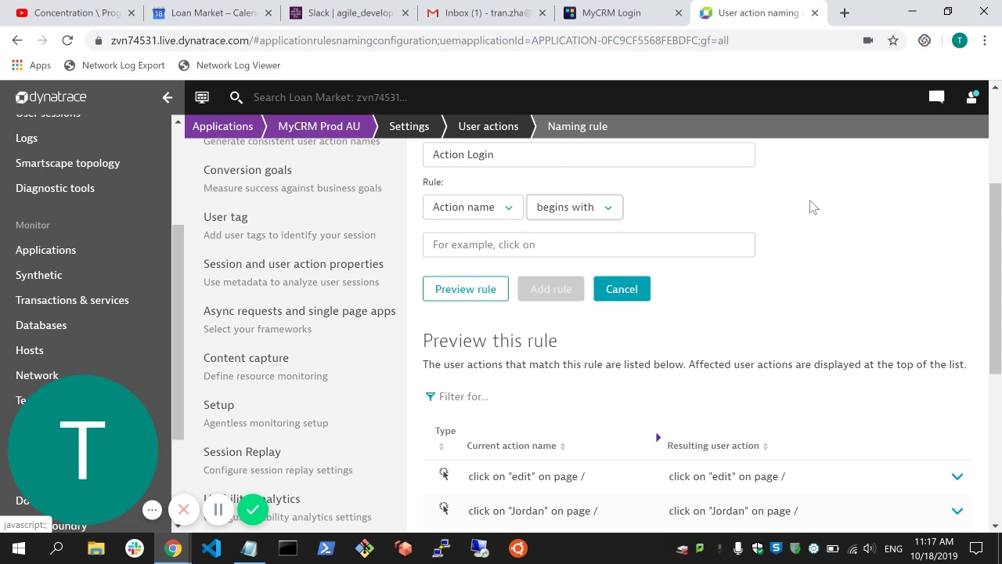
{"action": "scroll", "coordinate": [877, 266], "scroll_direction": "down", "scroll_amount": 2}
{"action": "scroll", "coordinate": [783, 235], "scroll_direction": "up", "scroll_amount": 2}
{"action": "left_click", "coordinate": [666, 228]}
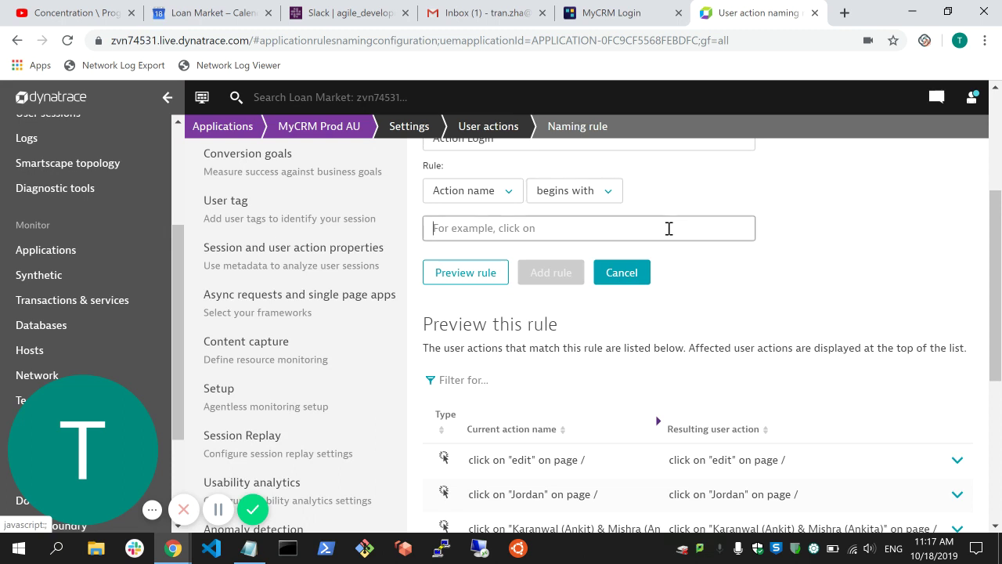
{"action": "type", "text": "click on \"loggin"}
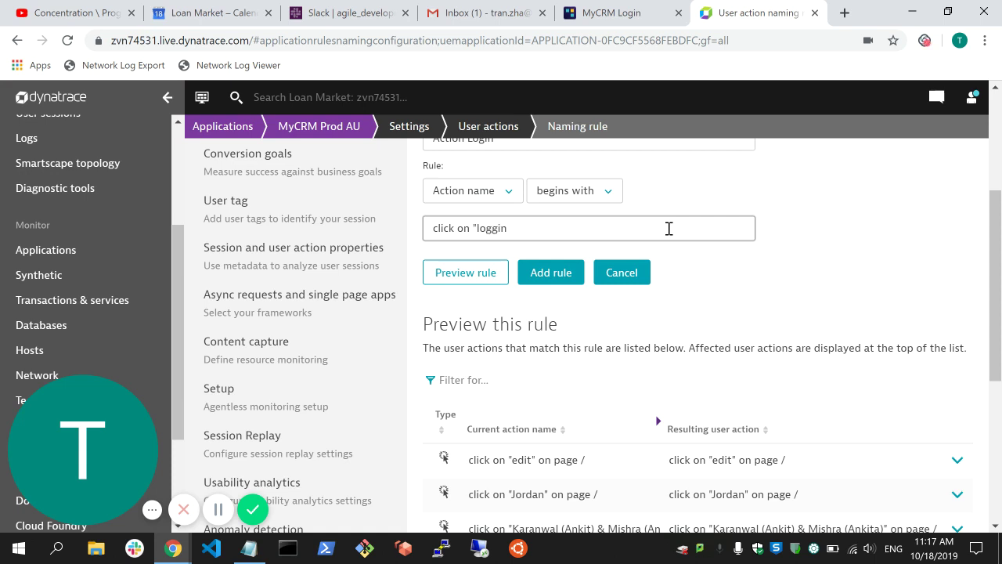
{"action": "left_click", "coordinate": [462, 275]}
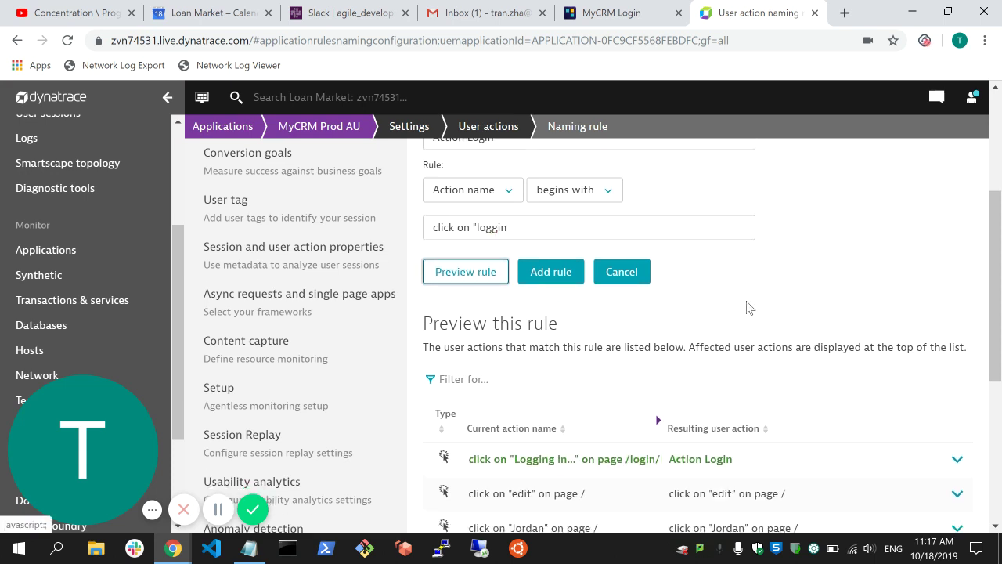
{"action": "scroll", "coordinate": [747, 306], "scroll_direction": "down", "scroll_amount": 1}
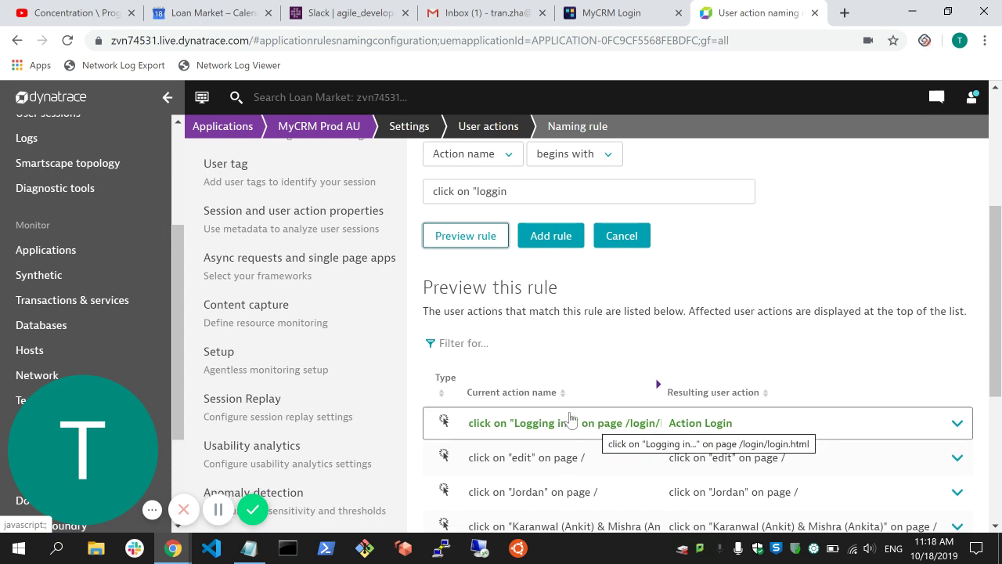
Extend the condition value to click on "logging in..." on page /login/login.html and preview the matching user actions
{"action": "left_click", "coordinate": [522, 193]}
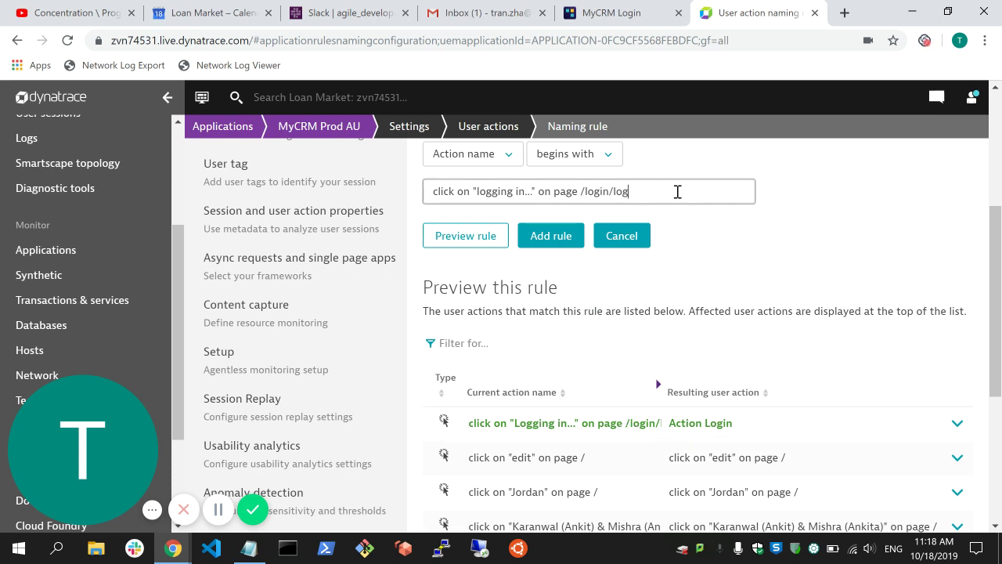
{"action": "left_click", "coordinate": [449, 238]}
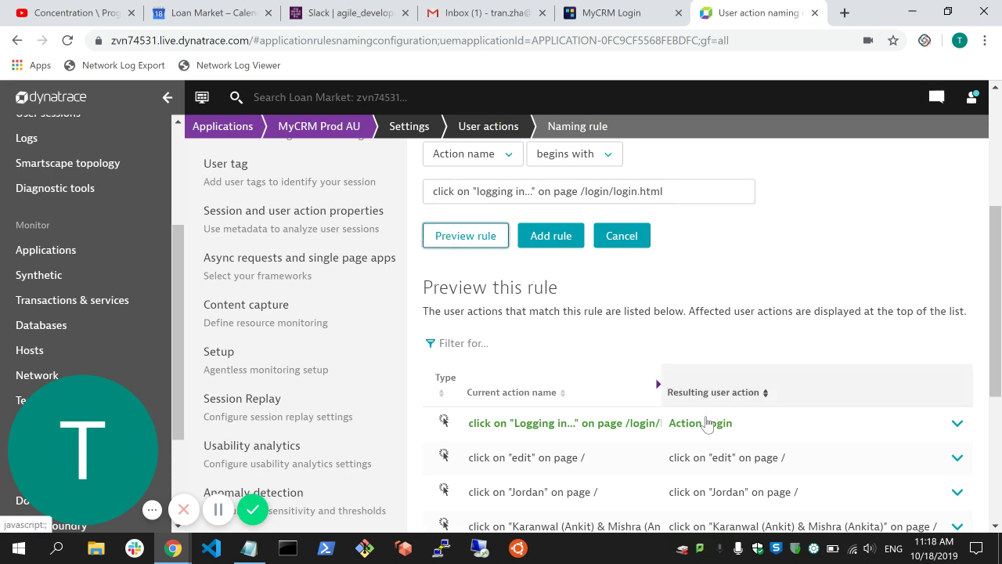
{"action": "scroll", "coordinate": [786, 302], "scroll_direction": "down", "scroll_amount": 2}
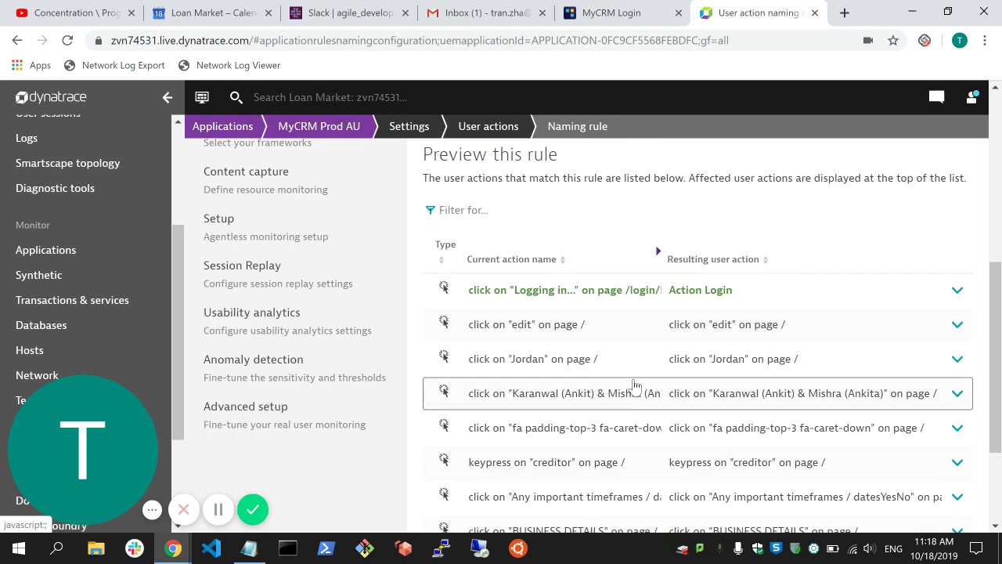
{"action": "scroll", "coordinate": [608, 409], "scroll_direction": "down", "scroll_amount": 2}
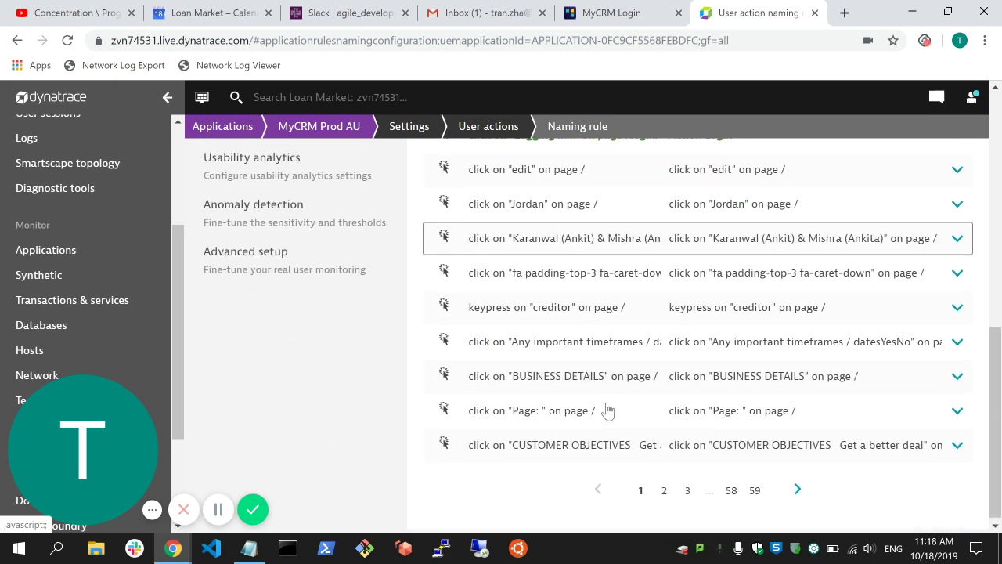
{"action": "scroll", "coordinate": [606, 409], "scroll_direction": "up", "scroll_amount": 1}
{"action": "scroll", "coordinate": [606, 410], "scroll_direction": "down", "scroll_amount": 1}
{"action": "scroll", "coordinate": [755, 326], "scroll_direction": "up", "scroll_amount": 1}
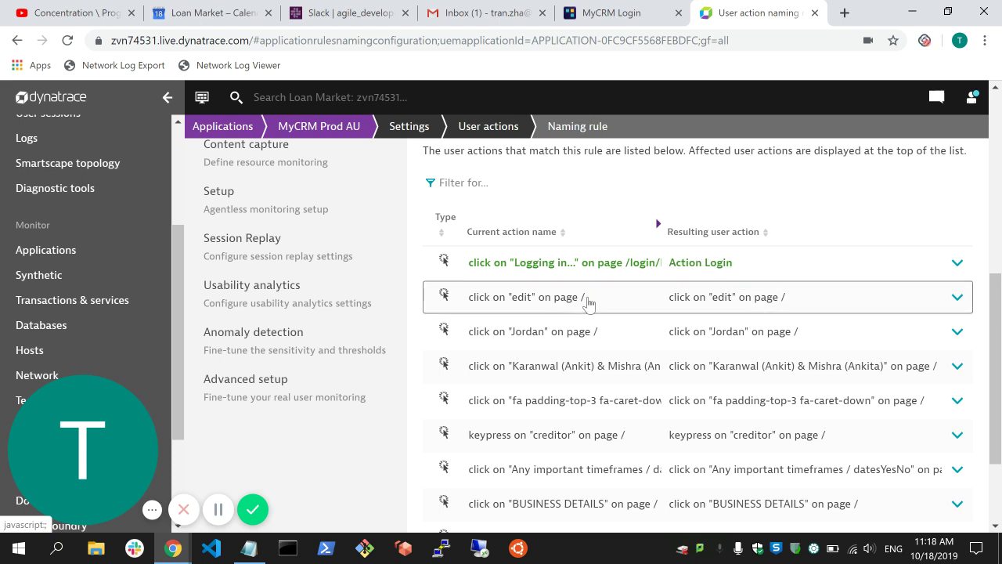
{"action": "scroll", "coordinate": [623, 249], "scroll_direction": "up", "scroll_amount": 1}
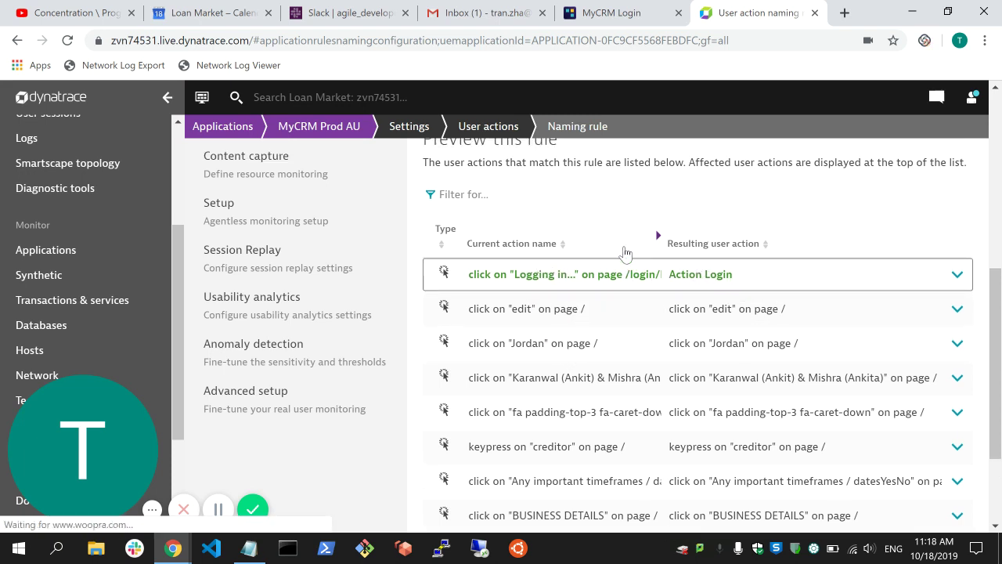
{"action": "scroll", "coordinate": [639, 290], "scroll_direction": "up", "scroll_amount": 1}
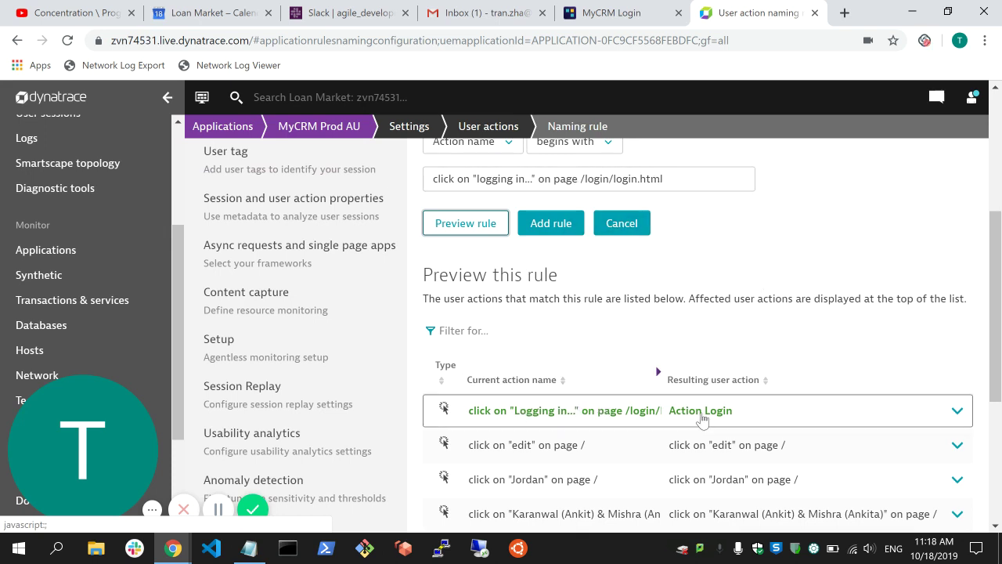
Change the resulting user action name to "Action Login Button" and preview the rule again
{"action": "scroll", "coordinate": [738, 297], "scroll_direction": "up", "scroll_amount": 1}
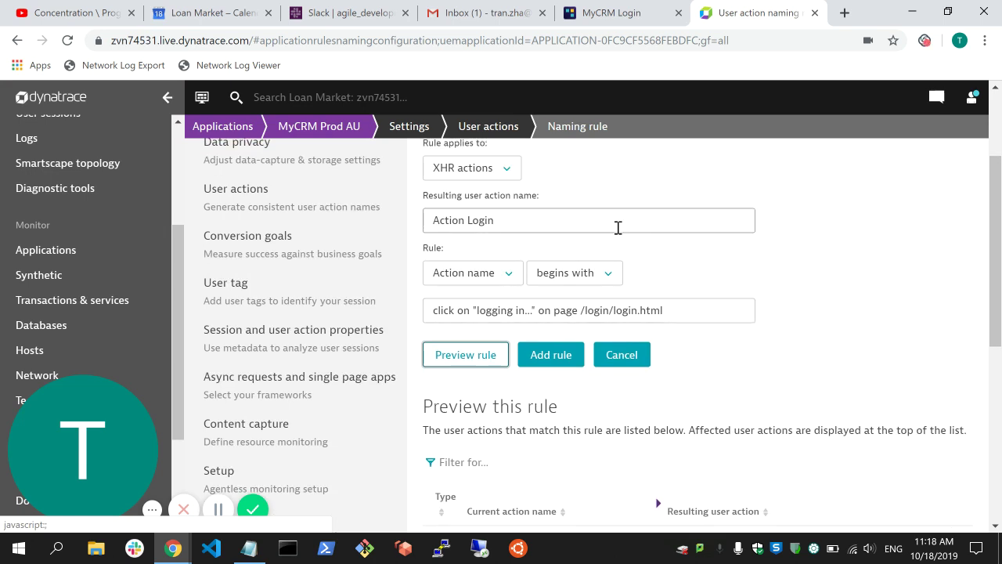
{"action": "left_click", "coordinate": [617, 227]}
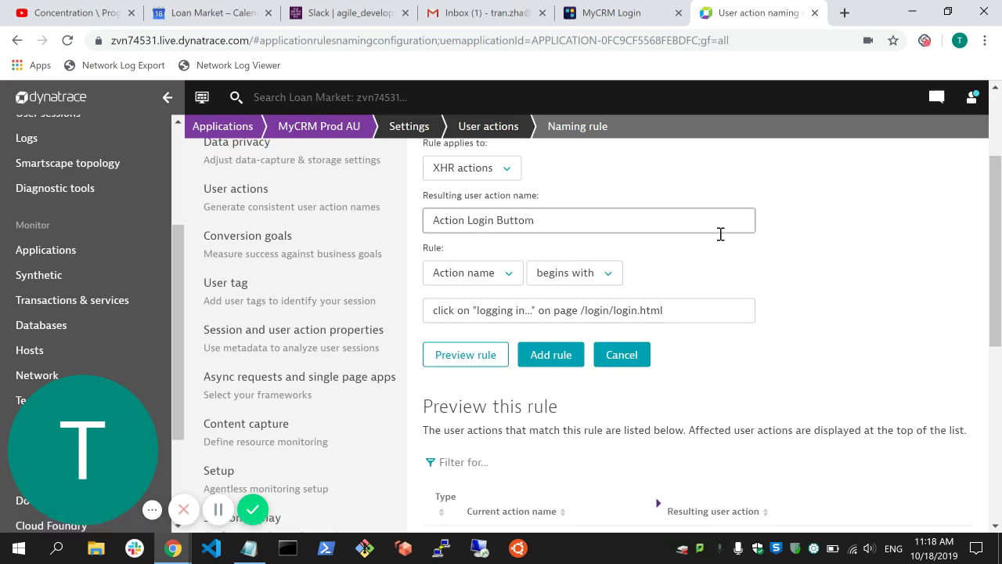
{"action": "left_click", "coordinate": [698, 218]}
{"action": "left_click", "coordinate": [592, 241]}
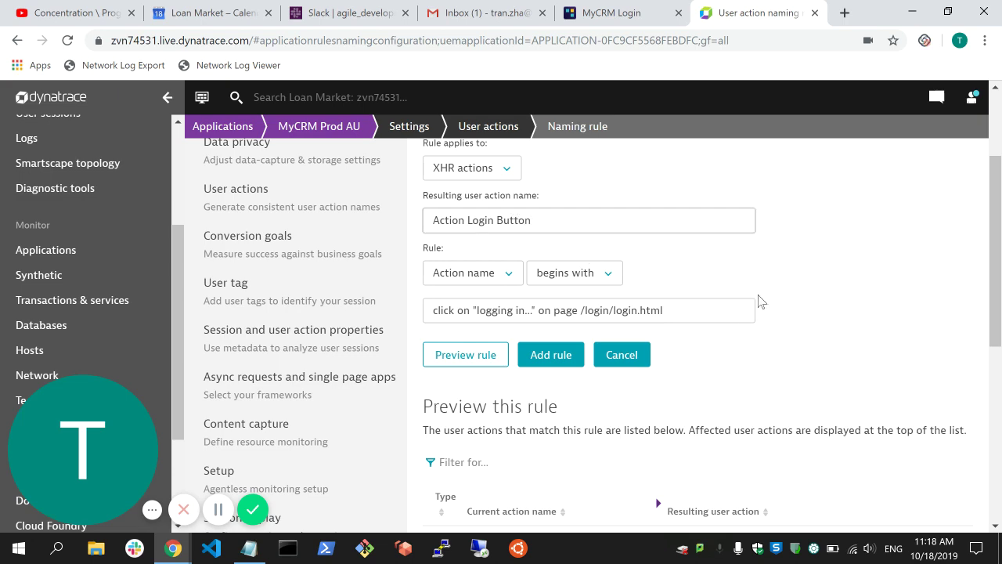
{"action": "scroll", "coordinate": [873, 338], "scroll_direction": "down", "scroll_amount": 3}
{"action": "scroll", "coordinate": [876, 340], "scroll_direction": "up", "scroll_amount": 1}
{"action": "scroll", "coordinate": [876, 339], "scroll_direction": "up", "scroll_amount": 1}
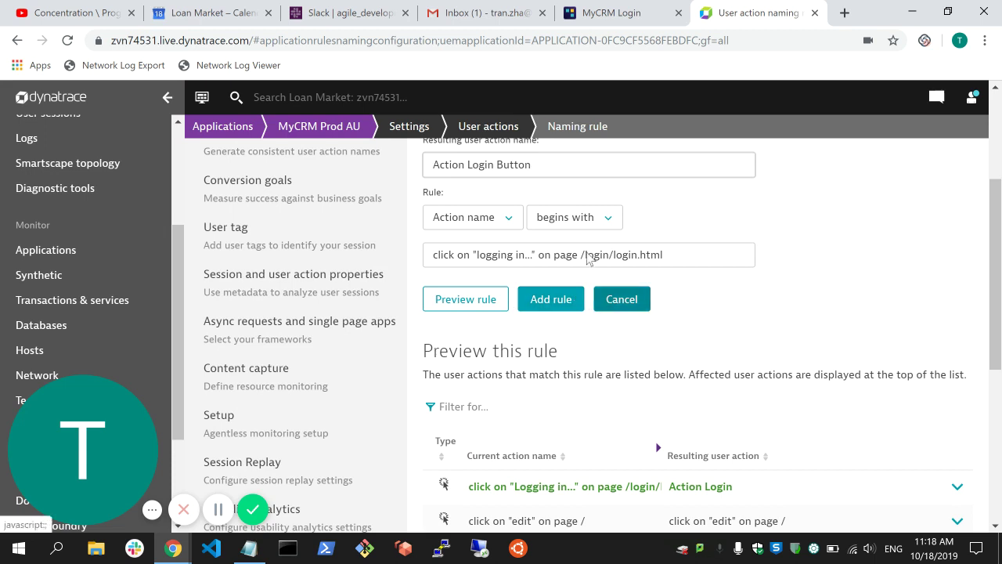
{"action": "left_click", "coordinate": [468, 301]}
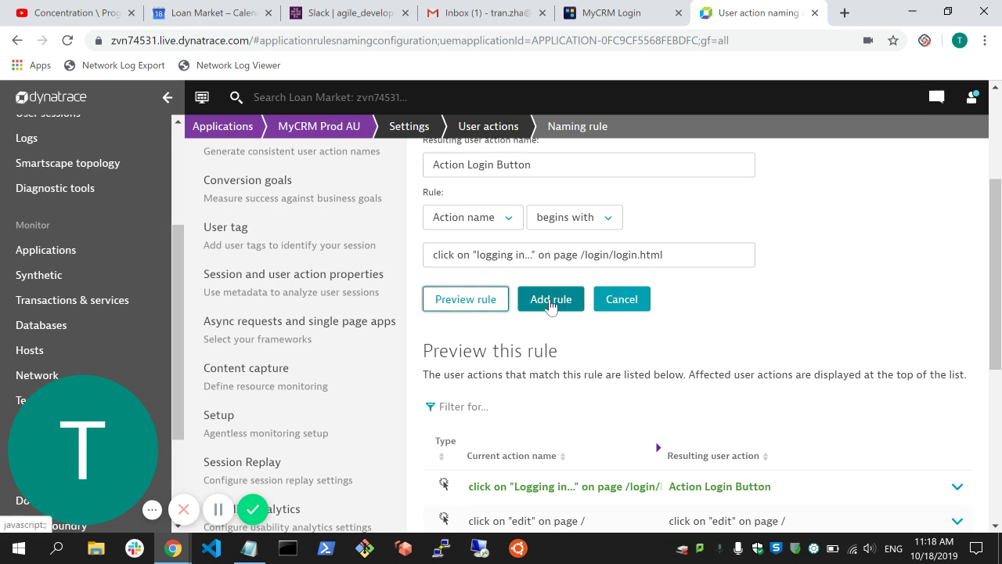
Add the Action Login Button rule to the application's naming rules and save the user action settings
{"action": "left_click", "coordinate": [550, 301]}
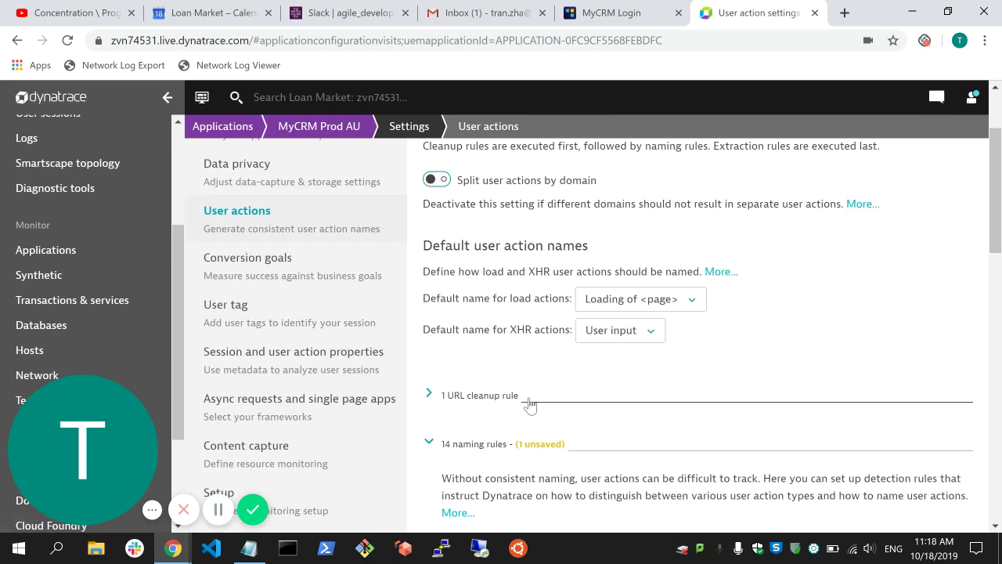
{"action": "scroll", "coordinate": [529, 403], "scroll_direction": "down", "scroll_amount": 3}
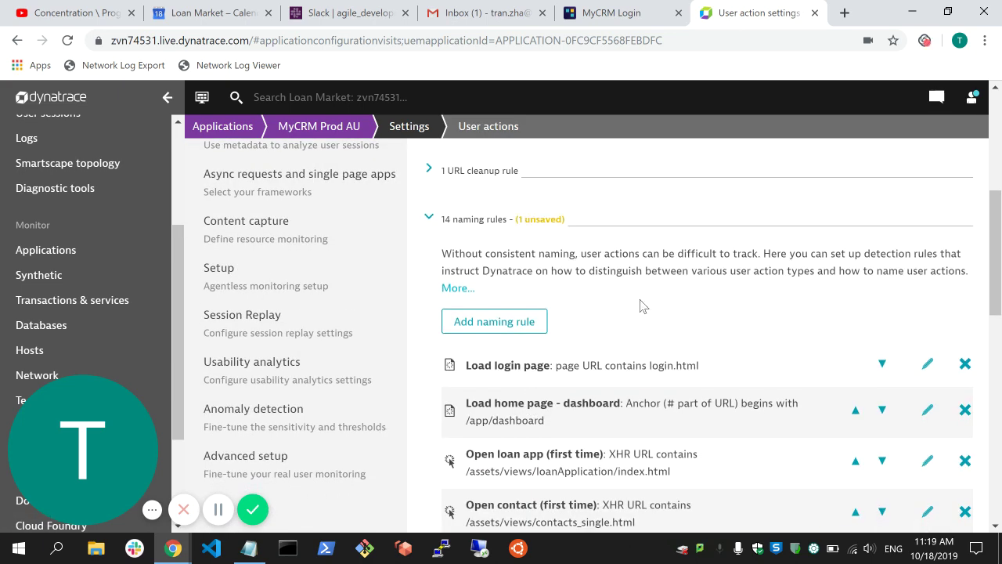
{"action": "scroll", "coordinate": [640, 306], "scroll_direction": "down", "scroll_amount": 3}
{"action": "scroll", "coordinate": [641, 306], "scroll_direction": "up", "scroll_amount": 1}
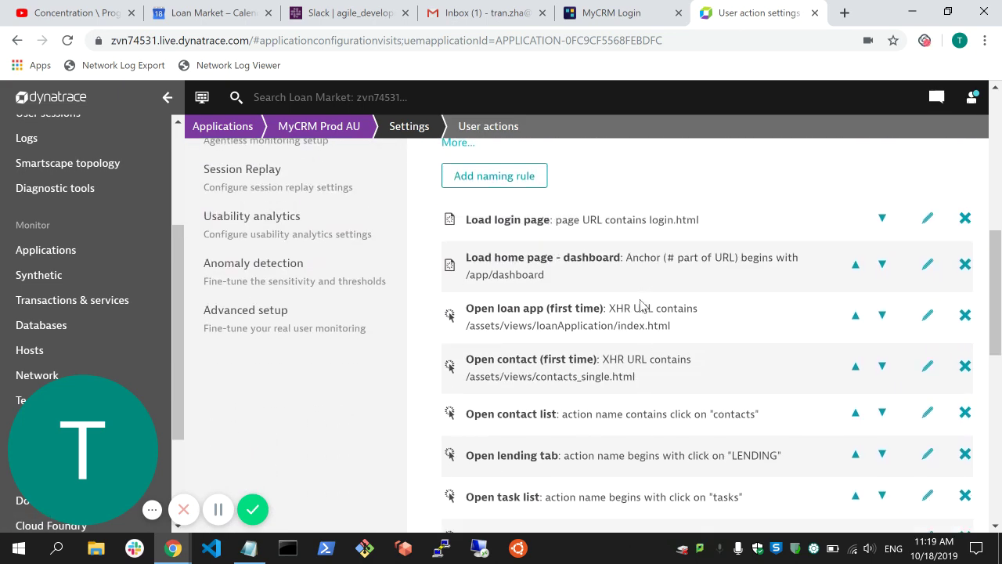
{"action": "scroll", "coordinate": [640, 305], "scroll_direction": "down", "scroll_amount": 3}
{"action": "scroll", "coordinate": [567, 368], "scroll_direction": "down", "scroll_amount": 1}
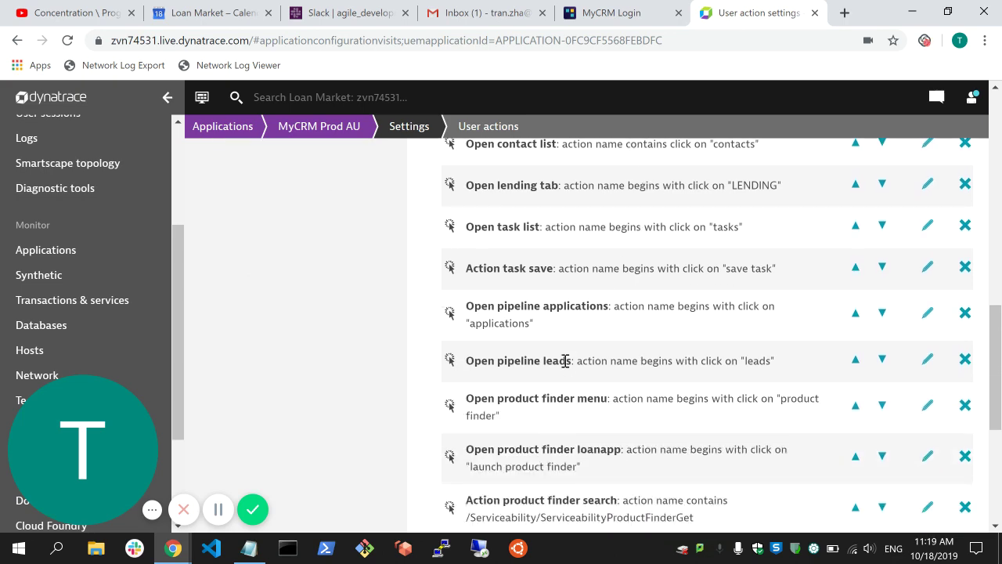
{"action": "scroll", "coordinate": [552, 286], "scroll_direction": "down", "scroll_amount": 2}
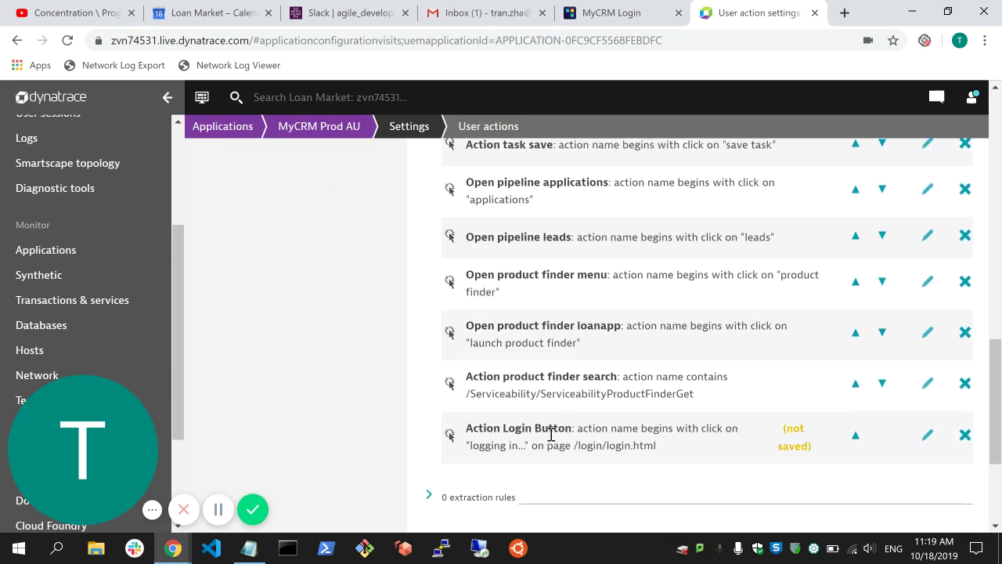
{"action": "scroll", "coordinate": [623, 428], "scroll_direction": "down", "scroll_amount": 3}
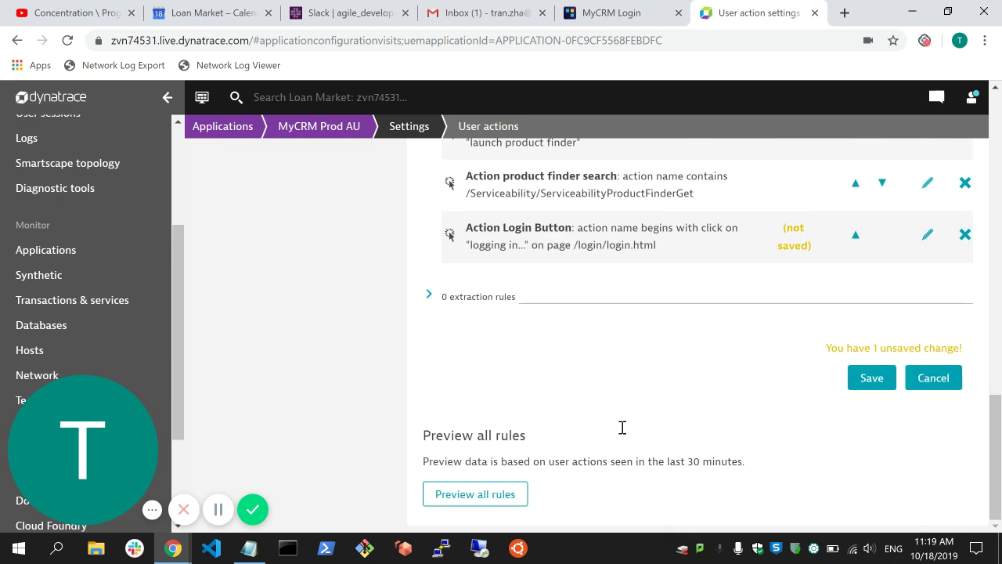
{"action": "left_click", "coordinate": [867, 379]}
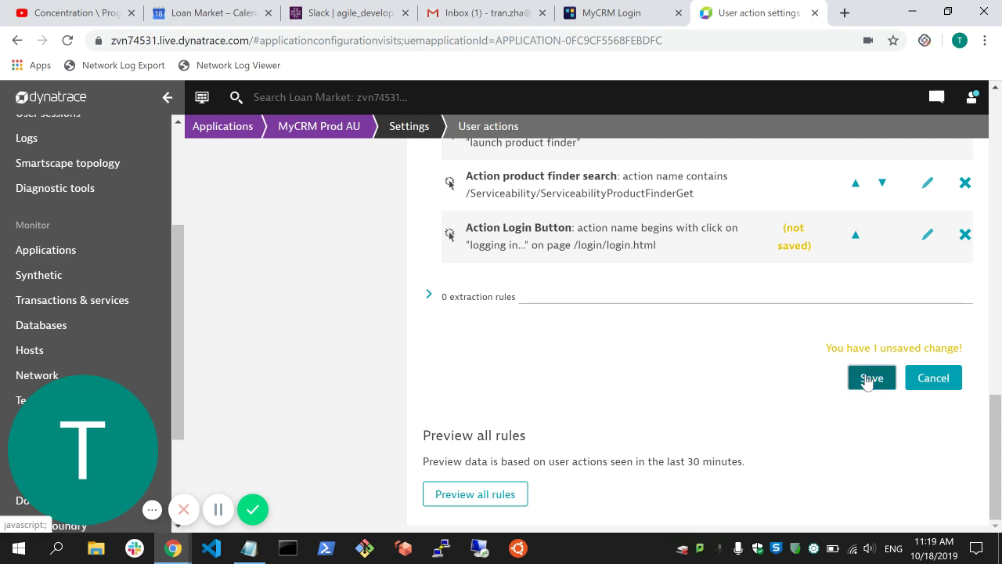
Open the full details of MyCRM Prod AU's top user actions from its application overview
{"action": "scroll", "coordinate": [712, 254], "scroll_direction": "up", "scroll_amount": 15}
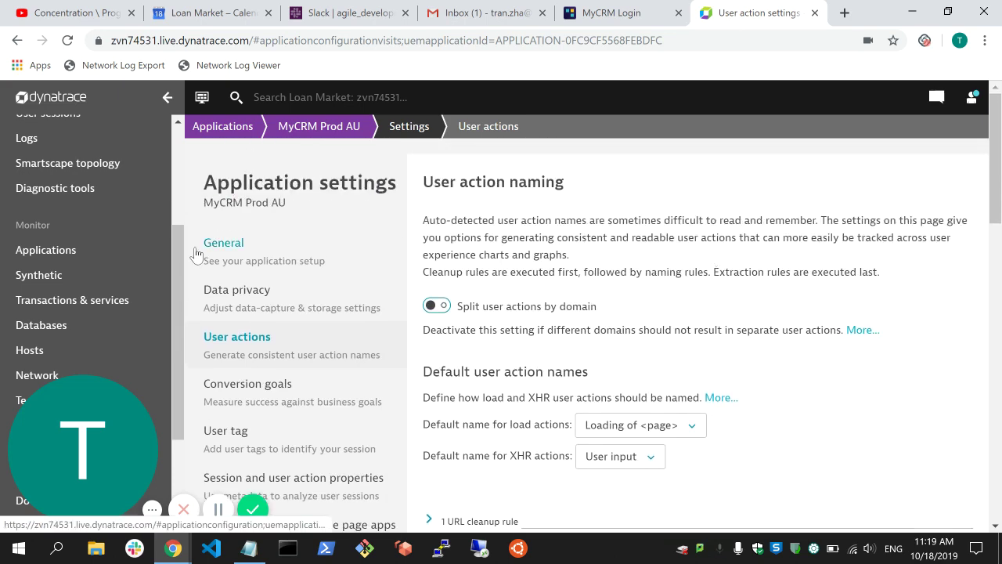
{"action": "scroll", "coordinate": [84, 296], "scroll_direction": "down", "scroll_amount": 1}
{"action": "scroll", "coordinate": [83, 296], "scroll_direction": "up", "scroll_amount": 1}
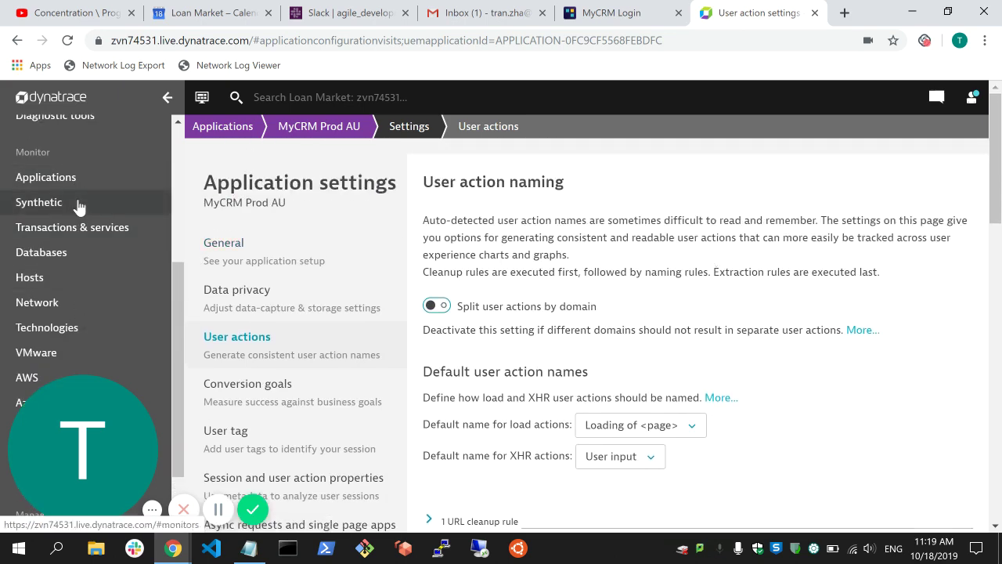
{"action": "left_click", "coordinate": [76, 180]}
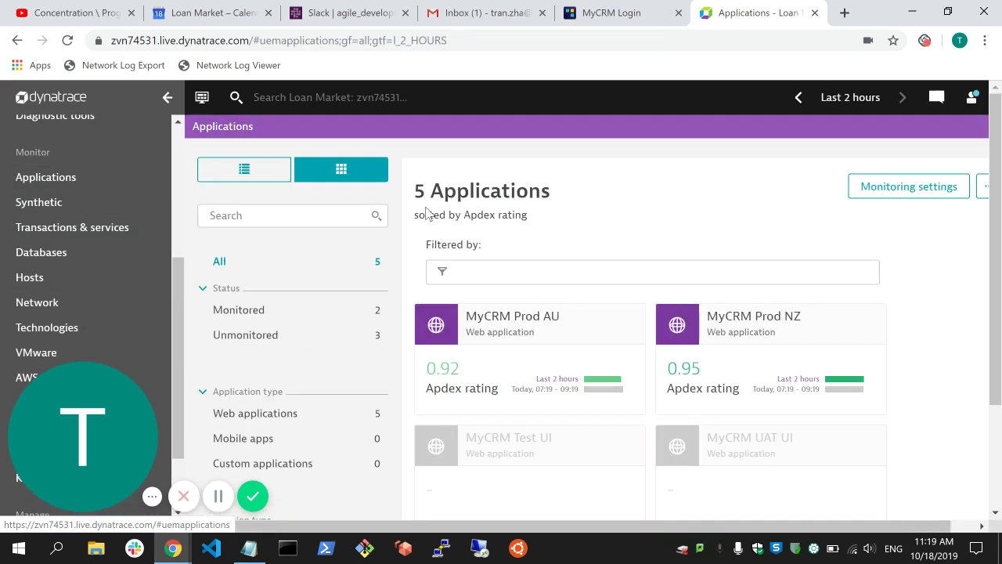
{"action": "left_click", "coordinate": [527, 358]}
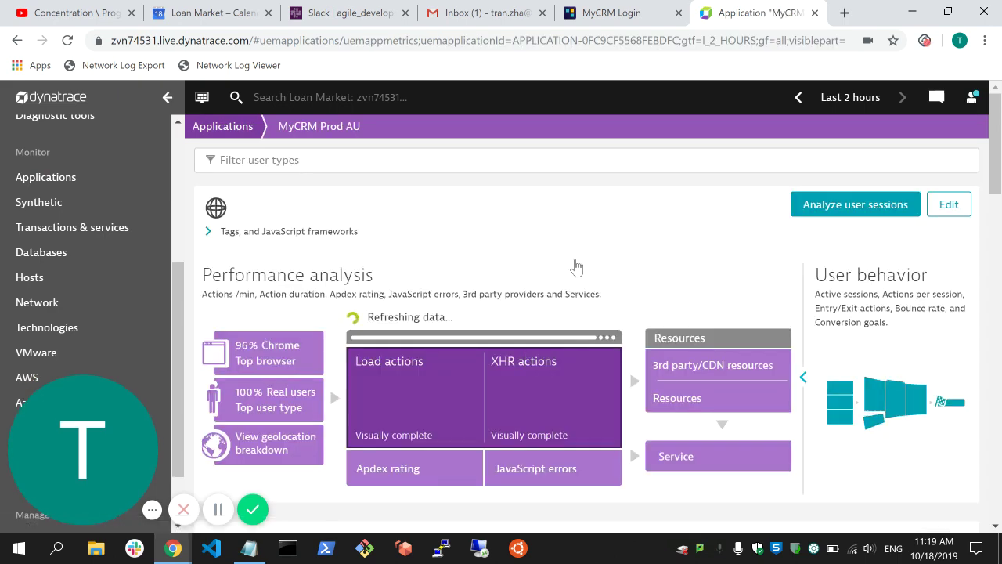
{"action": "scroll", "coordinate": [599, 264], "scroll_direction": "down", "scroll_amount": 2}
{"action": "scroll", "coordinate": [600, 264], "scroll_direction": "down", "scroll_amount": 1}
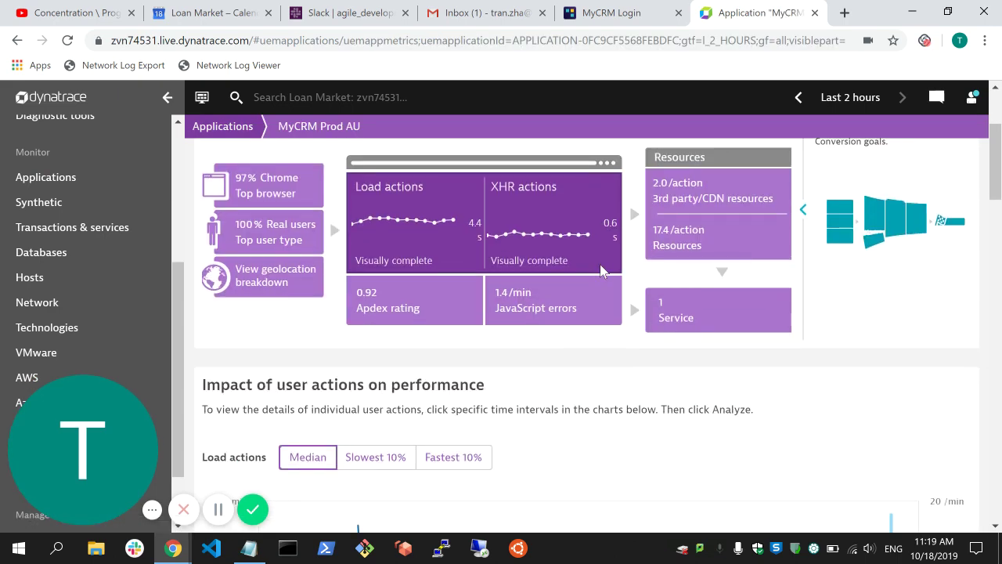
{"action": "left_click_drag", "start_coordinate": [997, 142], "coordinate": [997, 252]}
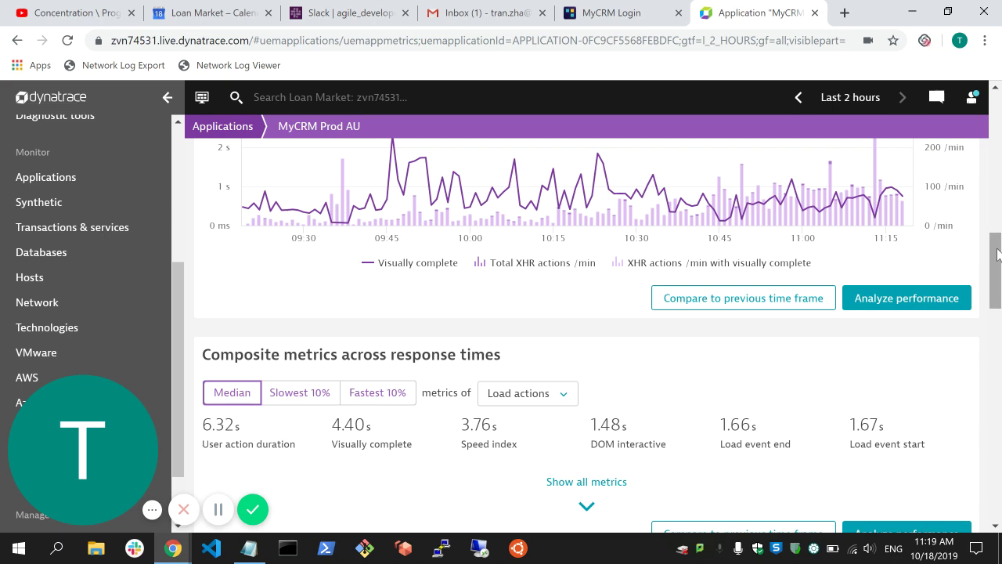
{"action": "left_click_drag", "start_coordinate": [997, 252], "coordinate": [997, 425]}
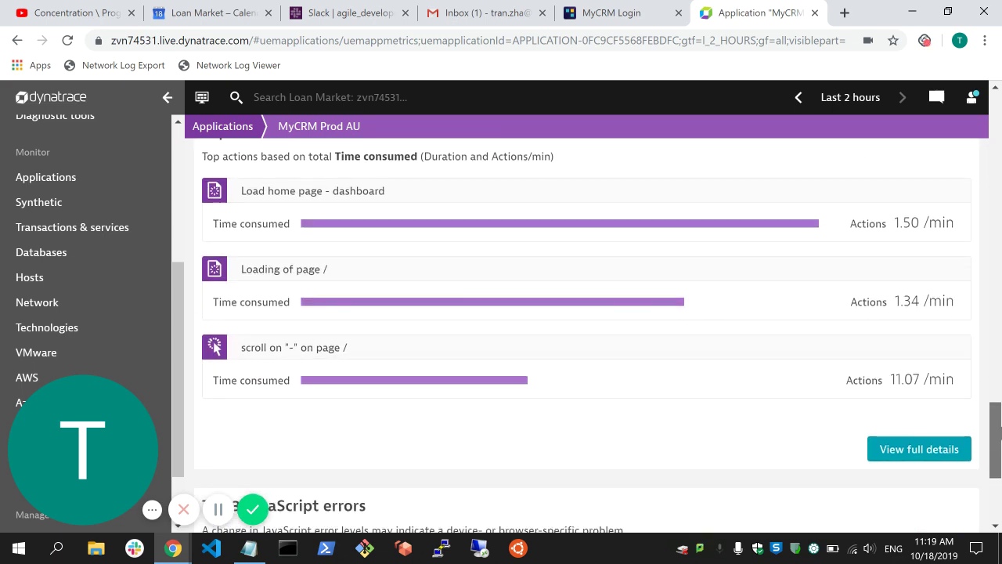
{"action": "left_click", "coordinate": [919, 450]}
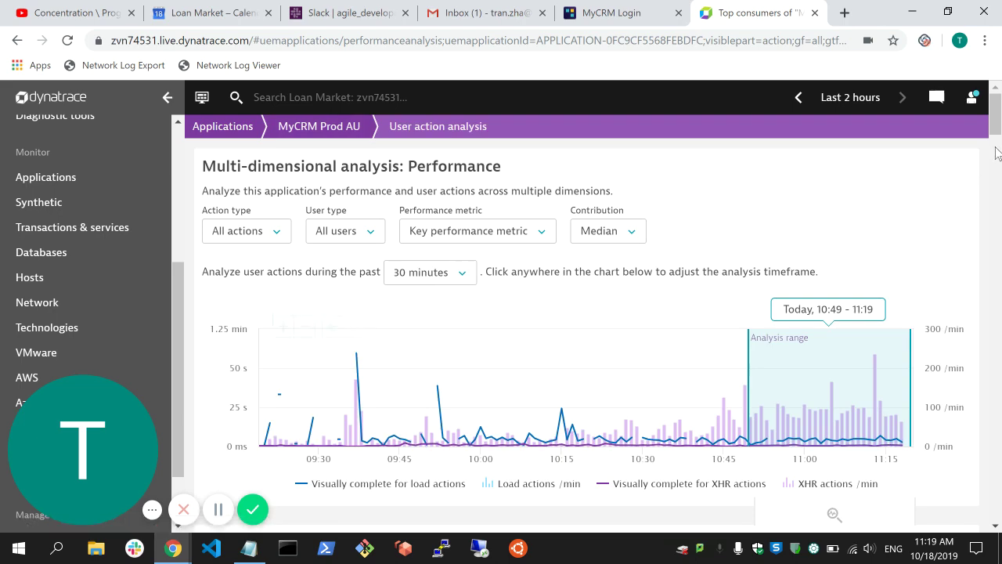
Filter the Top 100 user actions list by "login" and widen the search to all user actions
{"action": "left_click_drag", "start_coordinate": [995, 109], "coordinate": [987, 227]}
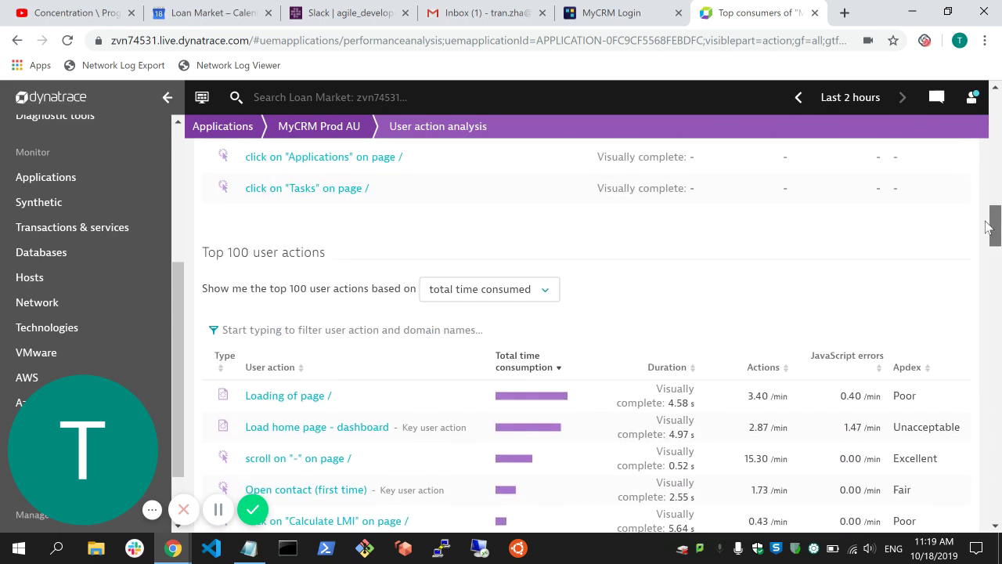
{"action": "left_click", "coordinate": [355, 329]}
{"action": "type", "text": "logi"}
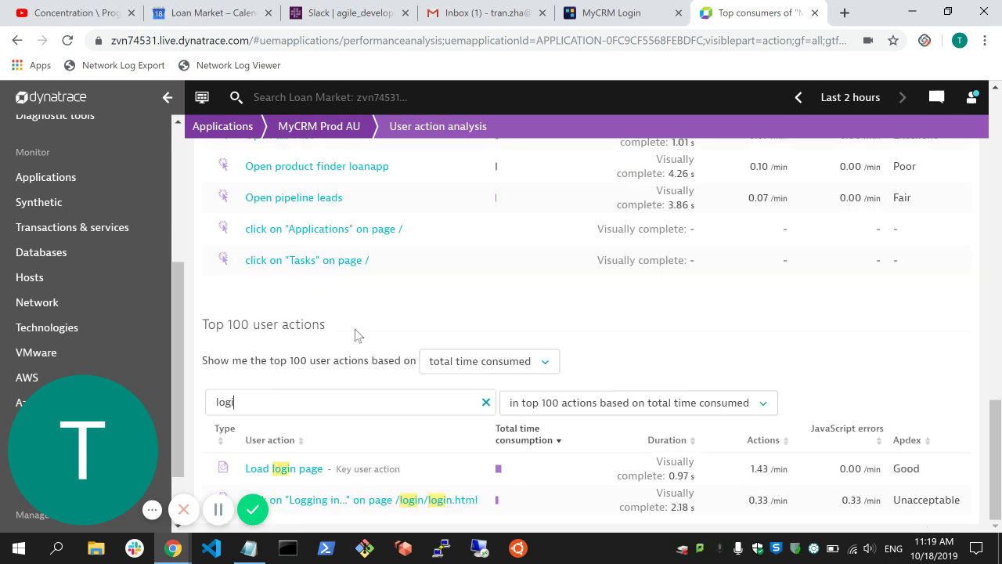
{"action": "type", "text": "n"}
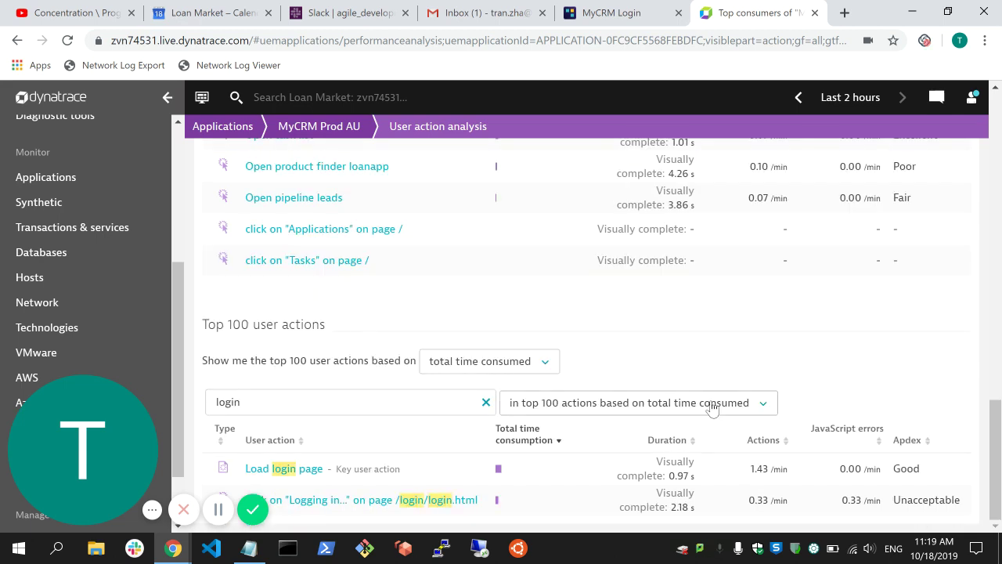
{"action": "left_click", "coordinate": [685, 402]}
{"action": "left_click", "coordinate": [569, 452]}
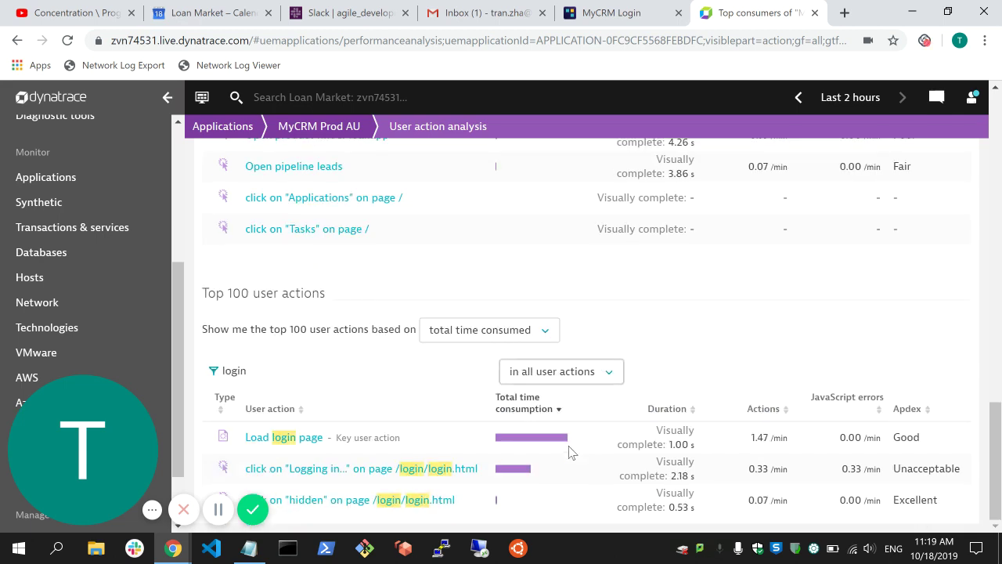
{"action": "key", "text": "super+Tab"}
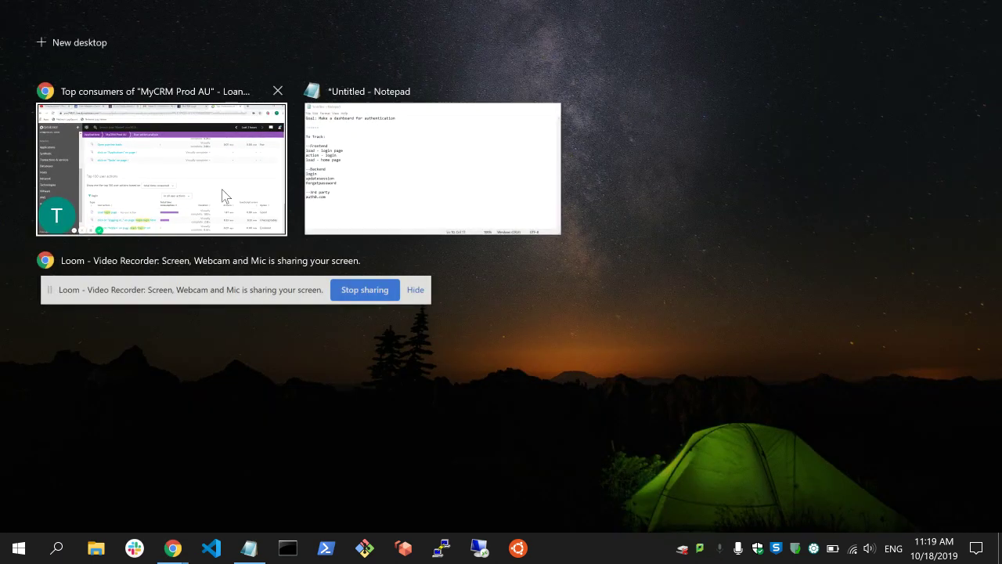
{"action": "left_click", "coordinate": [227, 196]}
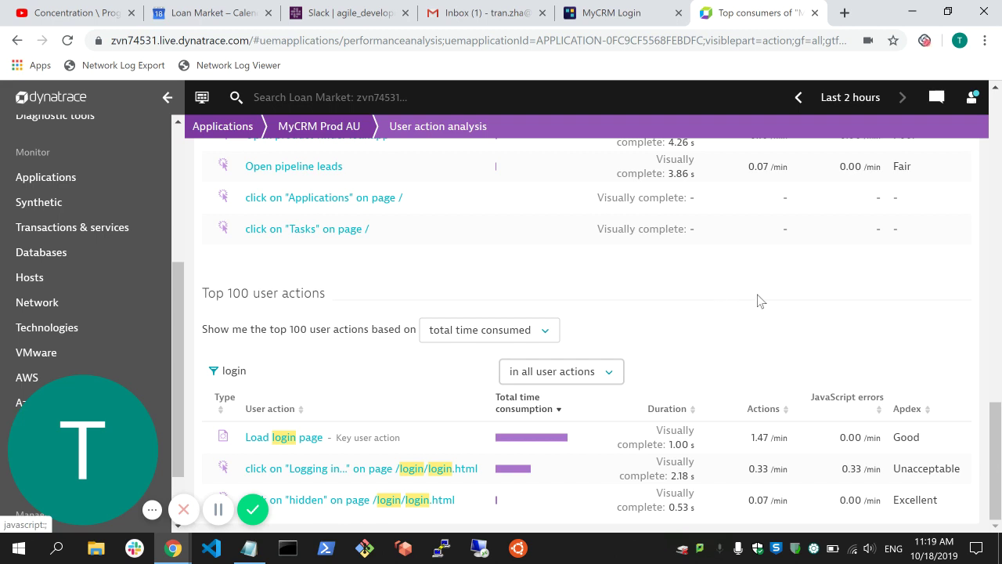
Submit the myCRM login form with the prefilled credentials, and return to the filtered user action list in Dynatrace
{"action": "left_click", "coordinate": [607, 11]}
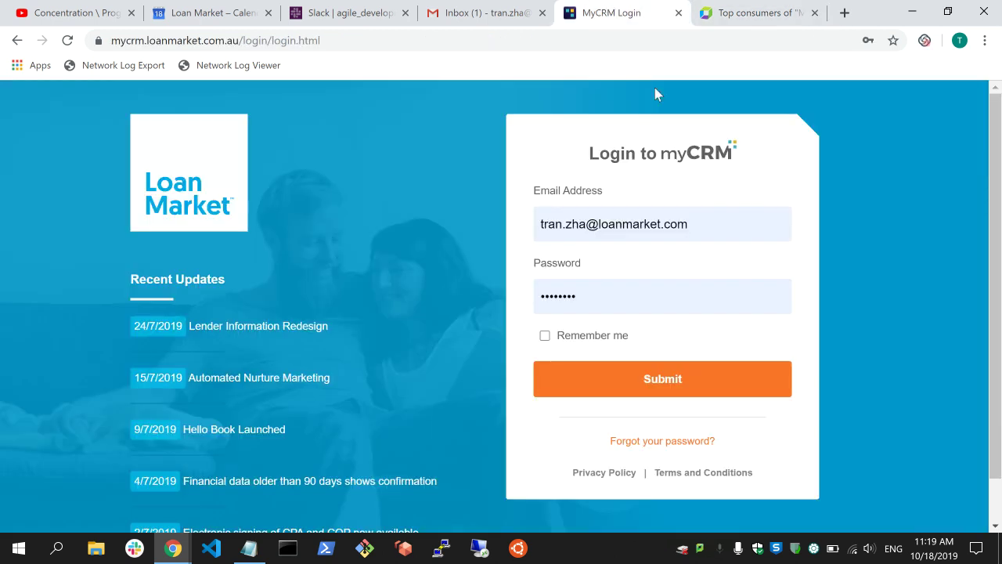
{"action": "left_click", "coordinate": [679, 385]}
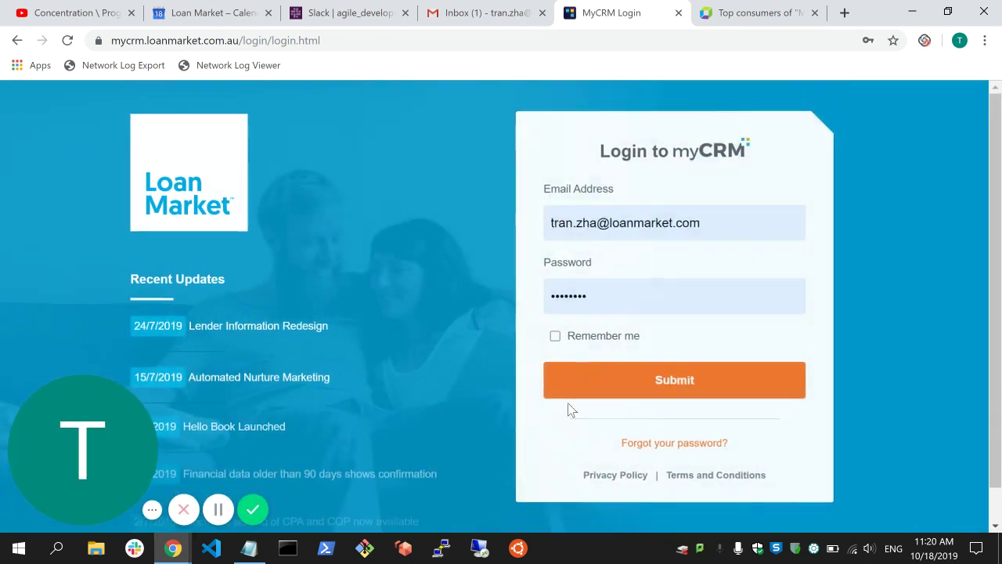
{"action": "left_click", "coordinate": [654, 382]}
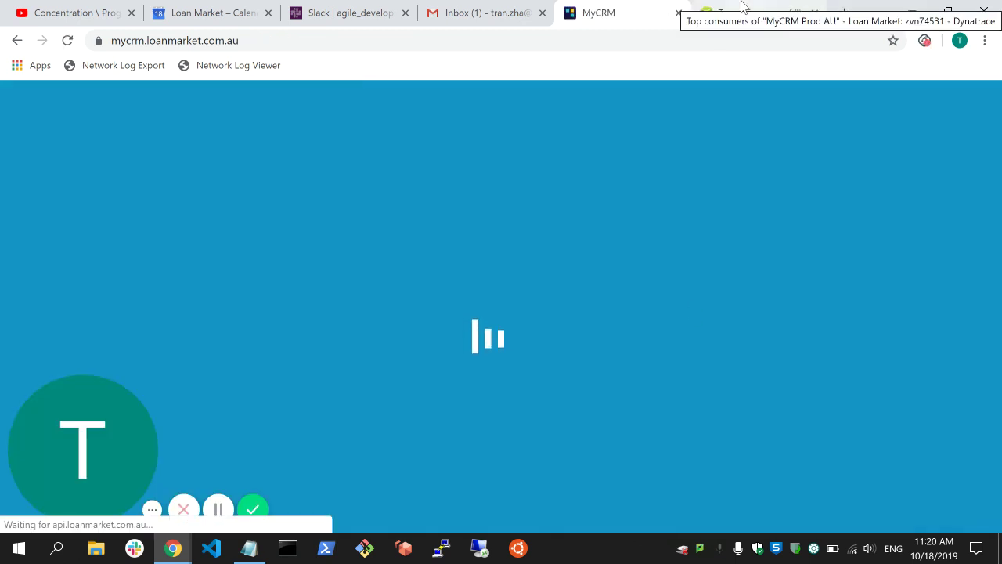
{"action": "left_click", "coordinate": [742, 7]}
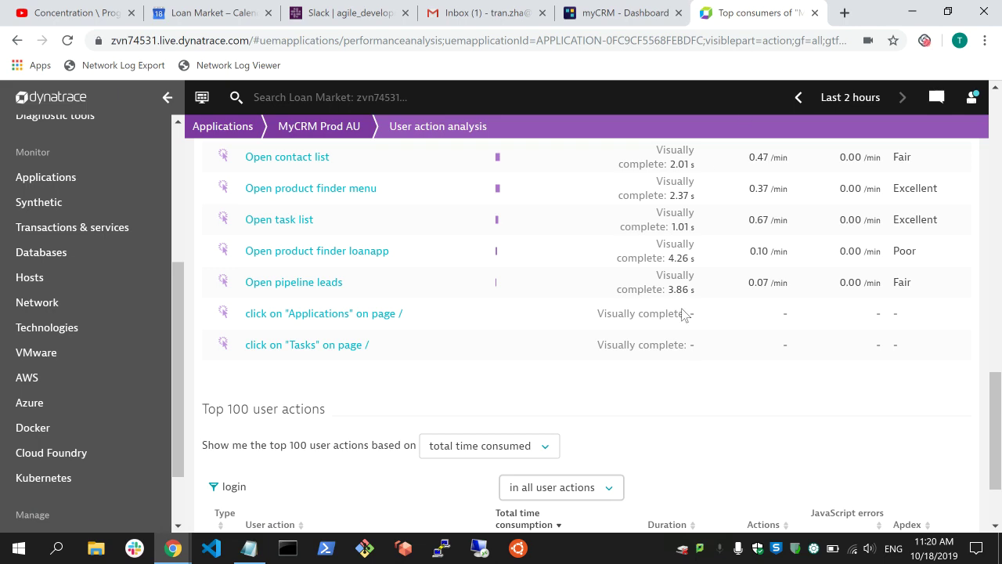
{"action": "scroll", "coordinate": [905, 407], "scroll_direction": "down", "scroll_amount": 1}
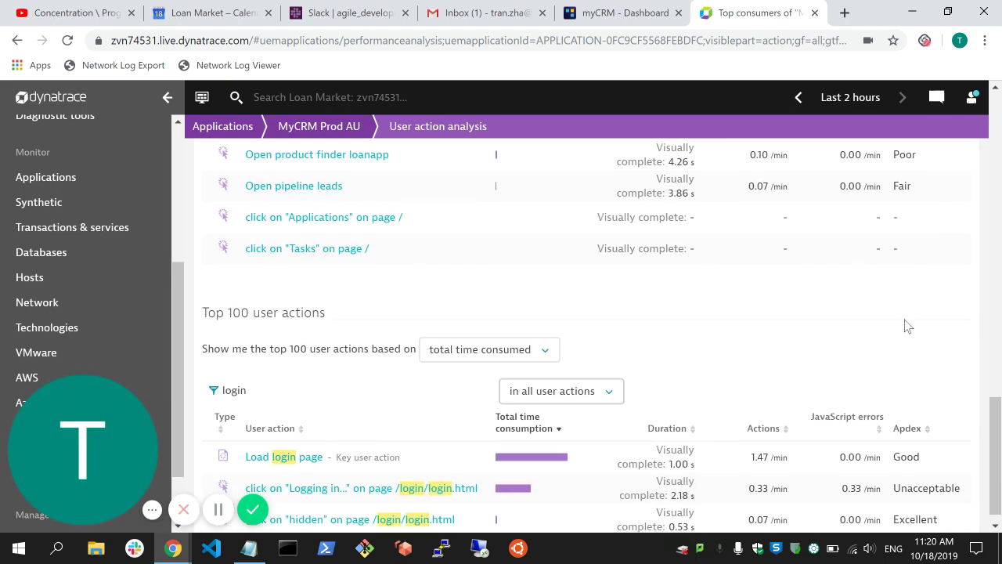
Check the tracking list in Notepad and open the key user action "Load home page - dashboard" in Dynatrace
{"action": "left_click", "coordinate": [249, 548]}
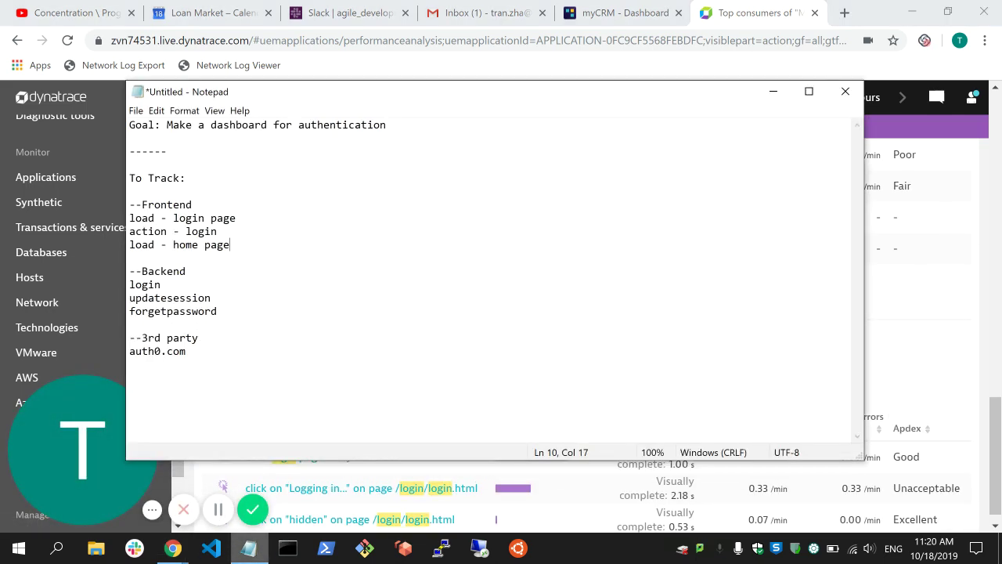
{"action": "left_click", "coordinate": [249, 548]}
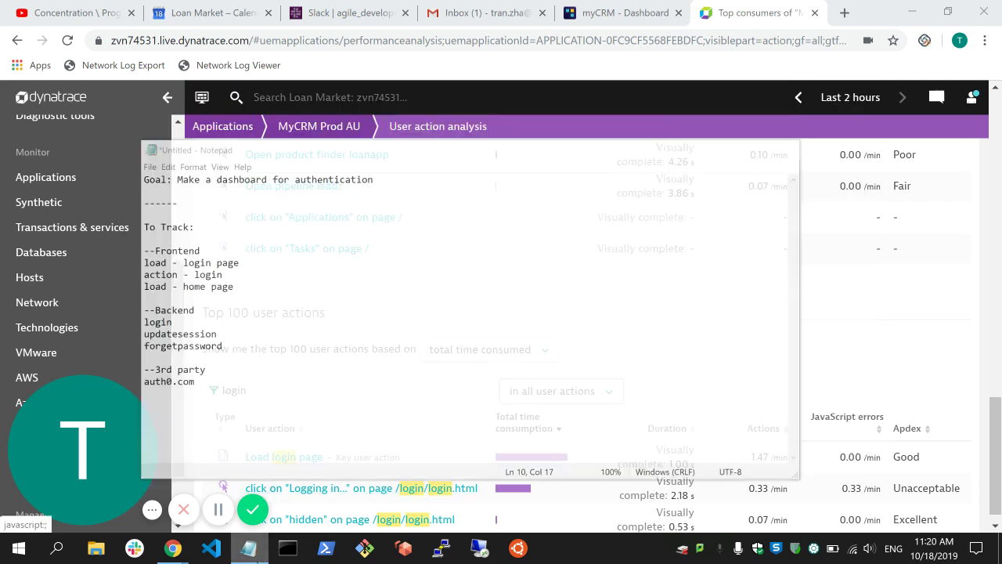
{"action": "scroll", "coordinate": [540, 308], "scroll_direction": "up", "scroll_amount": 1}
{"action": "scroll", "coordinate": [539, 308], "scroll_direction": "up", "scroll_amount": 3}
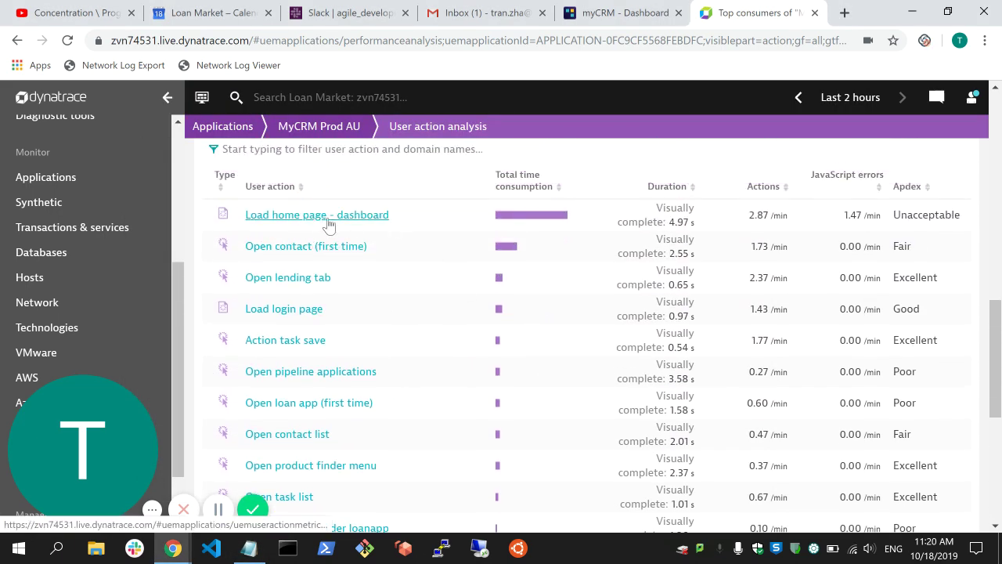
{"action": "scroll", "coordinate": [809, 222], "scroll_direction": "up", "scroll_amount": 2}
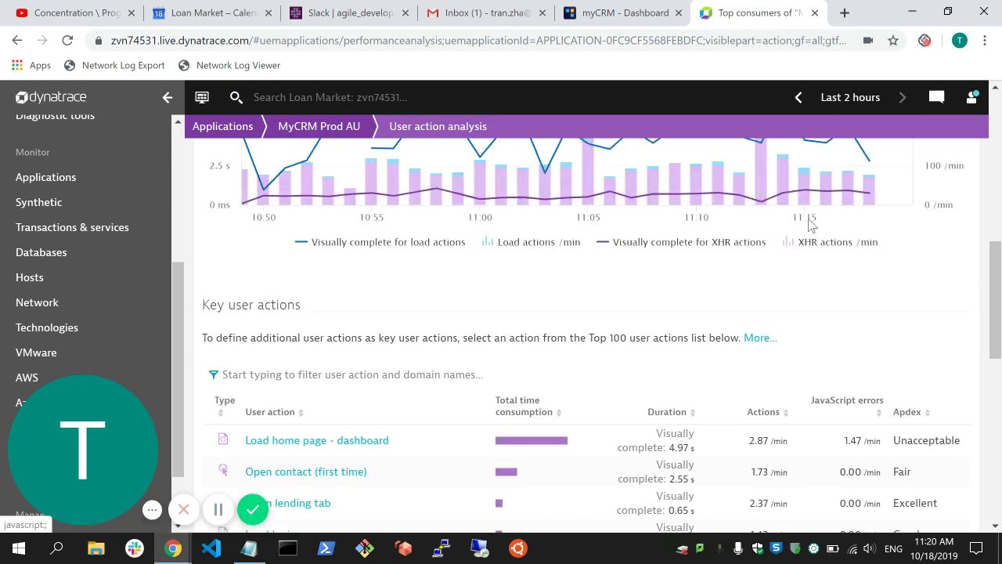
{"action": "scroll", "coordinate": [810, 219], "scroll_direction": "down", "scroll_amount": 1}
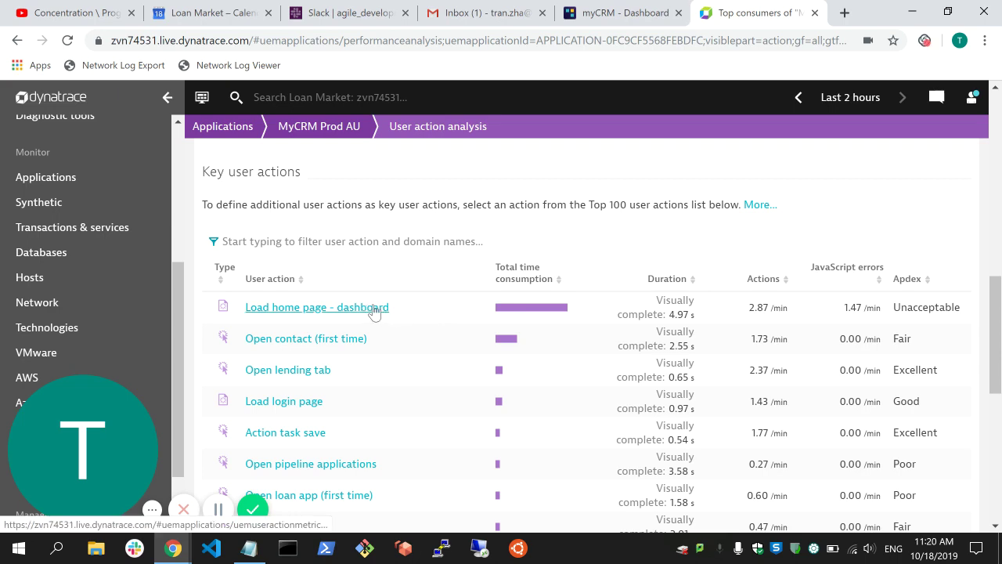
{"action": "scroll", "coordinate": [512, 303], "scroll_direction": "down", "scroll_amount": 5}
{"action": "scroll", "coordinate": [459, 291], "scroll_direction": "up", "scroll_amount": 4}
{"action": "left_click", "coordinate": [325, 270]}
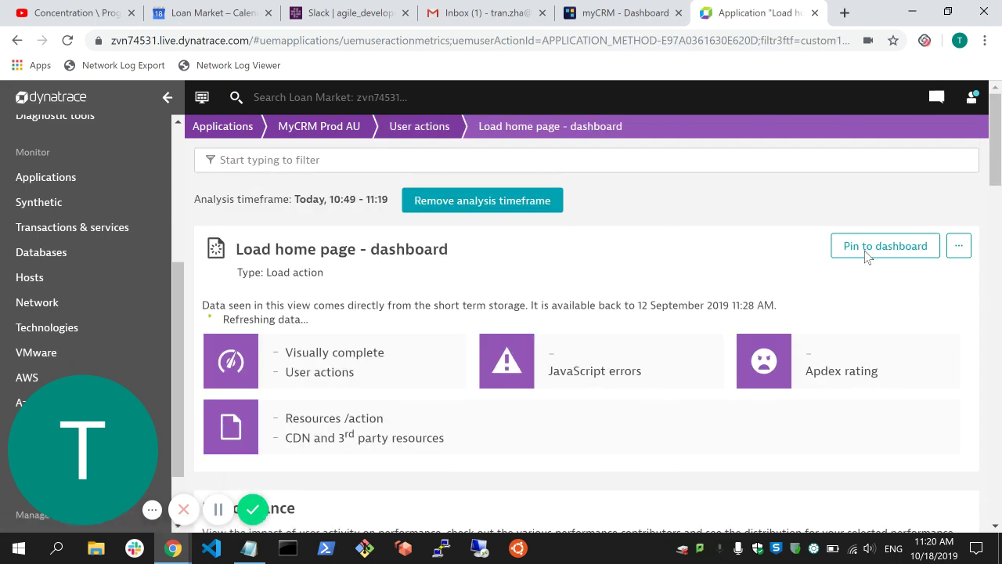
Pin the "Load home page - dashboard" user action to the default authentication dashboard
{"action": "left_click", "coordinate": [865, 249]}
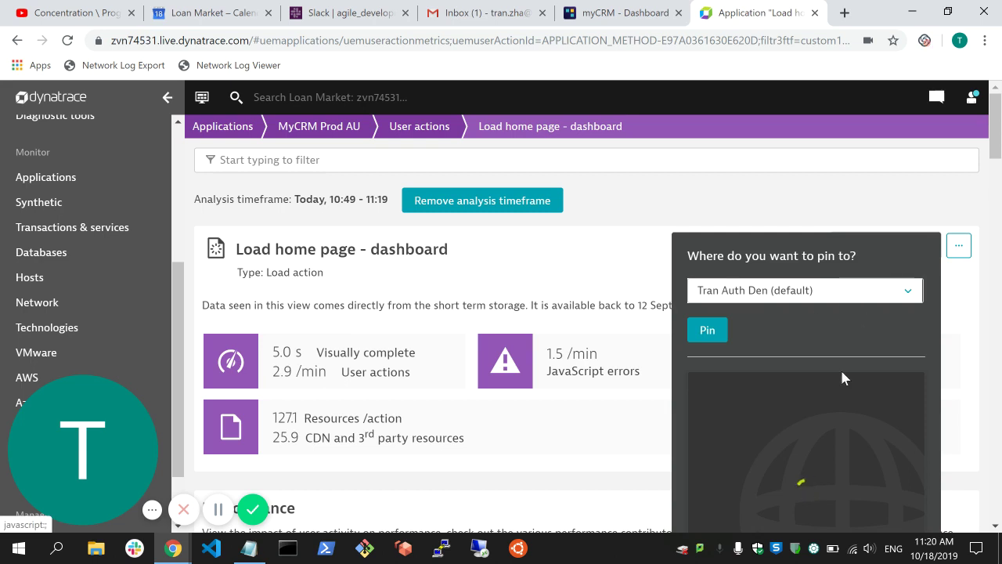
{"action": "scroll", "coordinate": [760, 340], "scroll_direction": "down", "scroll_amount": 1}
{"action": "left_click", "coordinate": [709, 306]}
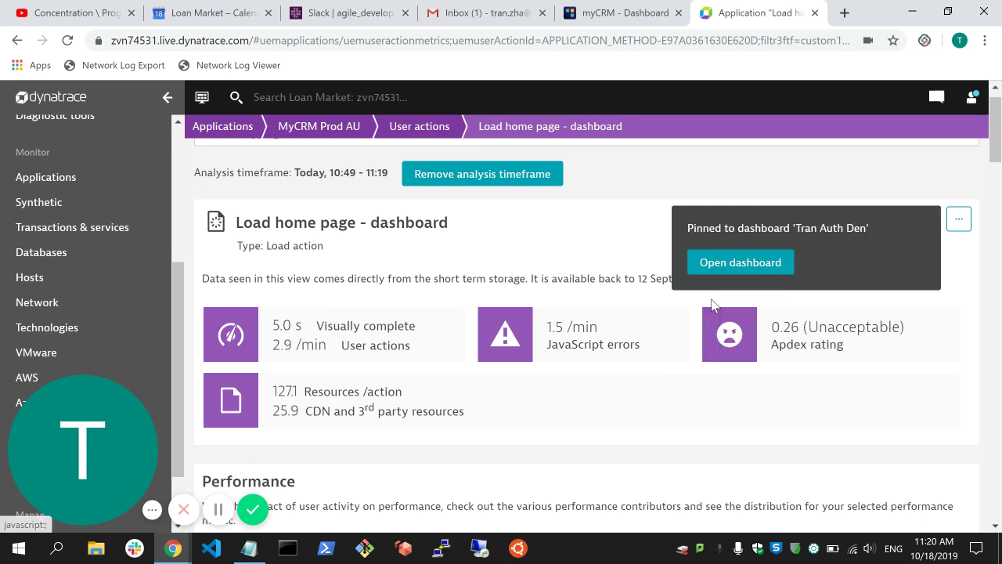
{"action": "left_click", "coordinate": [632, 232]}
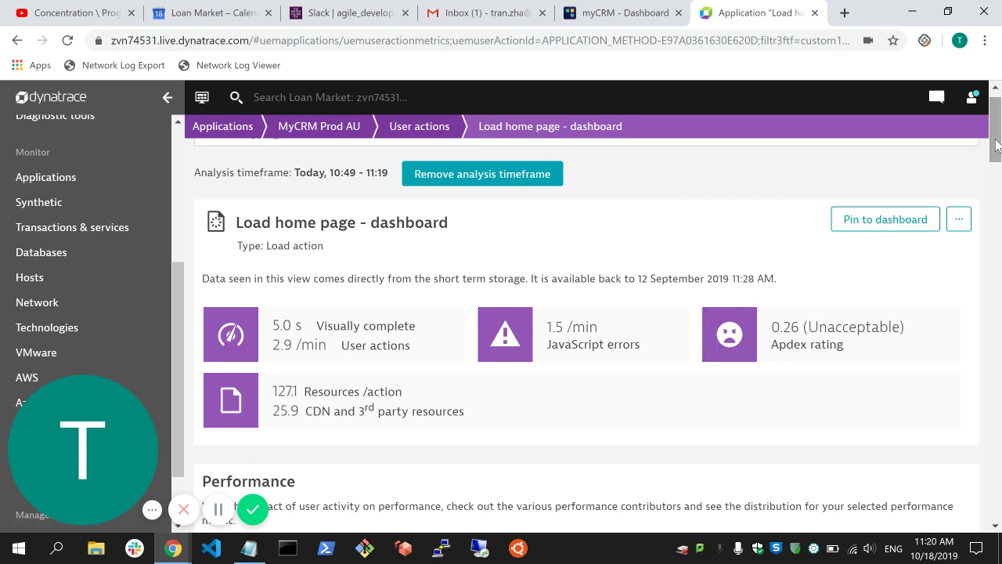
Recheck the Notepad tracking list and filter MyCRM Prod AU's top 100 user actions by "password"
{"action": "left_click_drag", "start_coordinate": [994, 136], "coordinate": [995, 187]}
{"action": "left_click", "coordinate": [249, 548]}
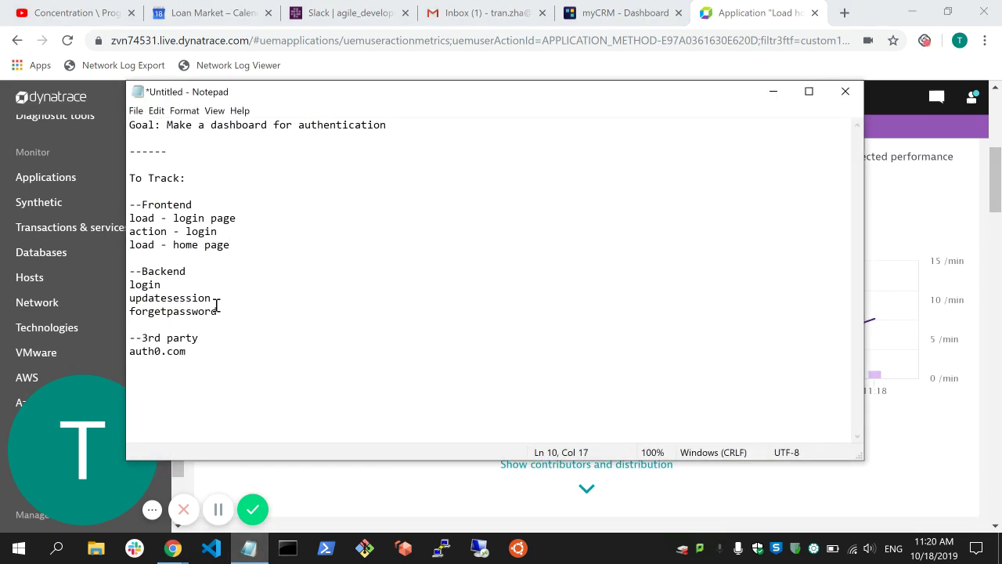
{"action": "left_click", "coordinate": [249, 548]}
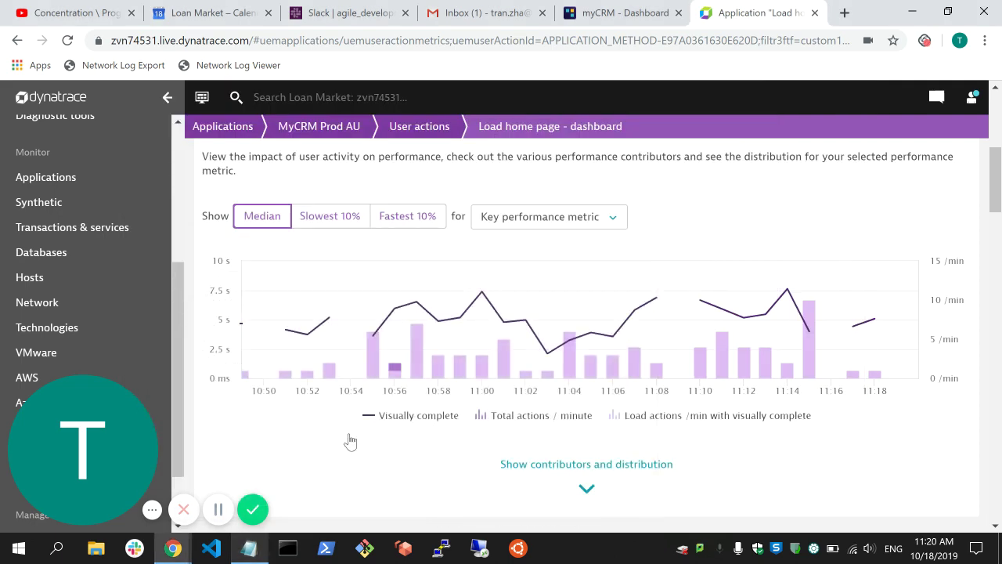
{"action": "scroll", "coordinate": [828, 197], "scroll_direction": "up", "scroll_amount": 5}
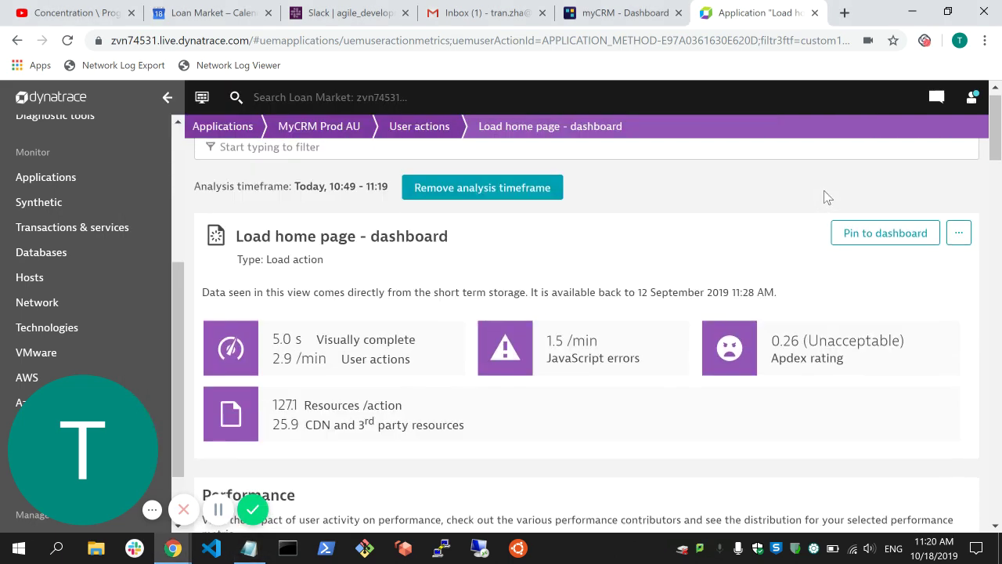
{"action": "left_click", "coordinate": [421, 127]}
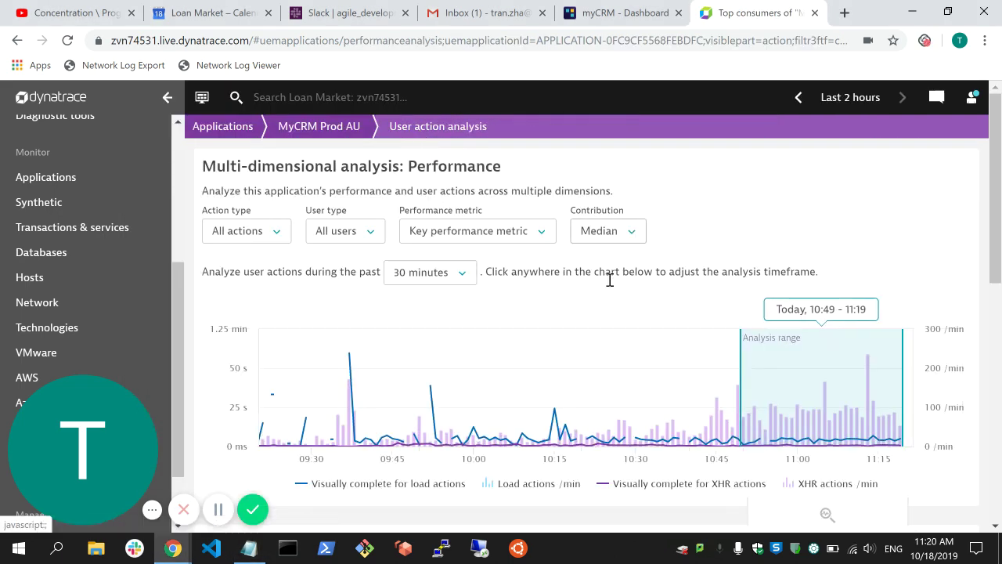
{"action": "scroll", "coordinate": [556, 350], "scroll_direction": "down", "scroll_amount": 10}
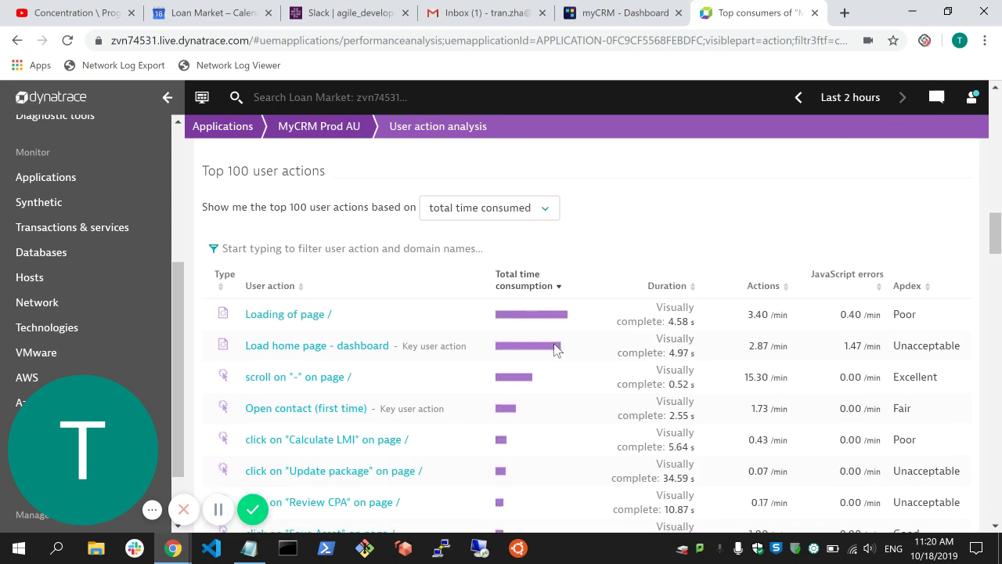
{"action": "left_click", "coordinate": [339, 249]}
{"action": "type", "text": "p"}
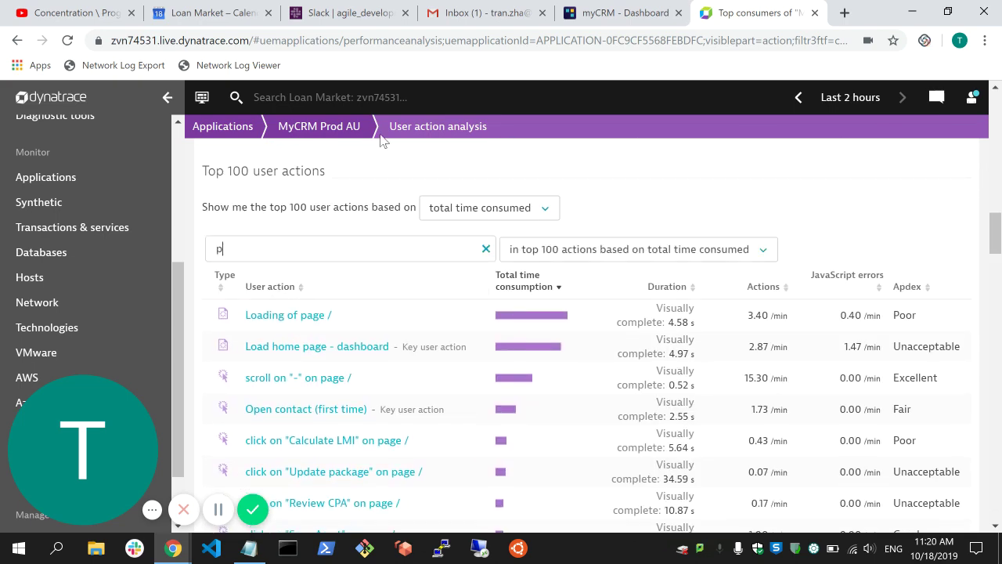
{"action": "type", "text": "asswor"}
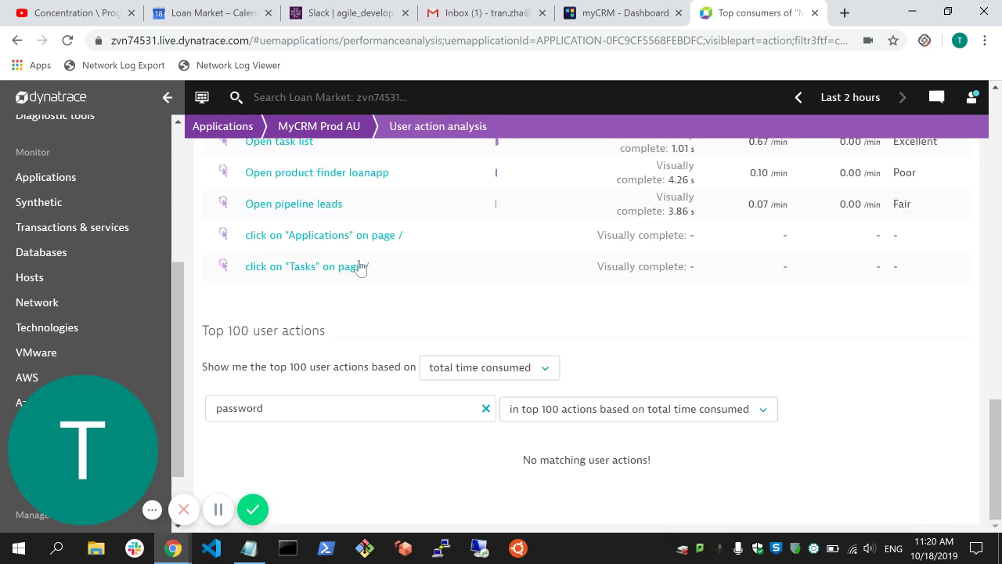
Extend the "password" search to all user actions and set the timeframe to the last 7 days
{"action": "type", "text": "d"}
{"action": "left_click", "coordinate": [664, 416]}
{"action": "left_click", "coordinate": [583, 454]}
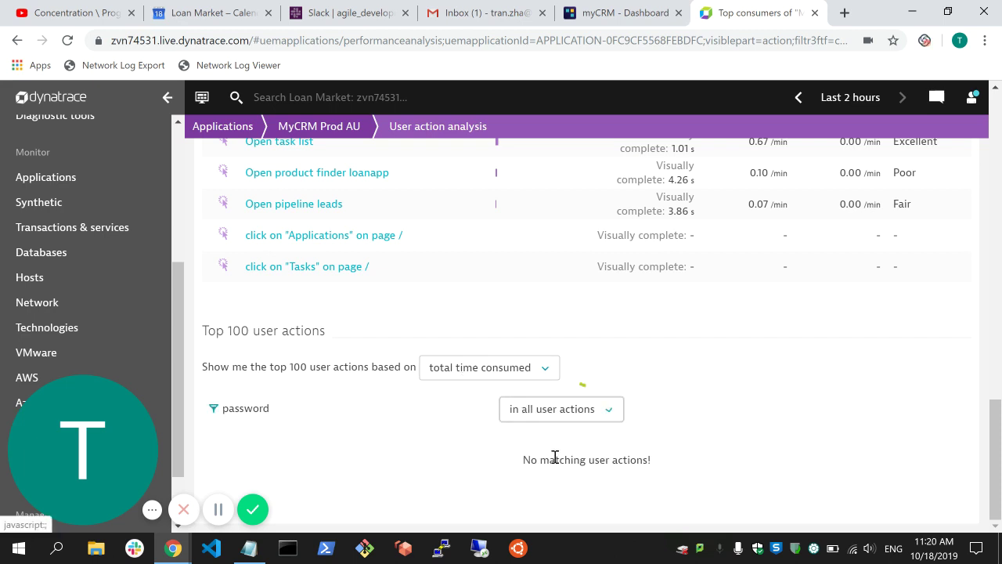
{"action": "left_click", "coordinate": [838, 100]}
{"action": "left_click", "coordinate": [869, 210]}
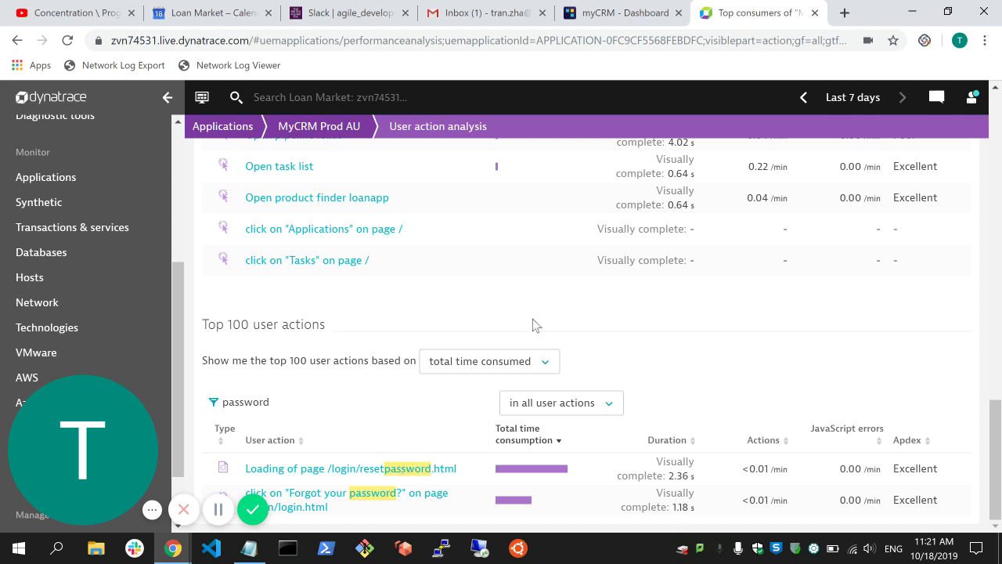
{"action": "scroll", "coordinate": [532, 319], "scroll_direction": "up", "scroll_amount": 1}
{"action": "scroll", "coordinate": [533, 319], "scroll_direction": "up", "scroll_amount": 7}
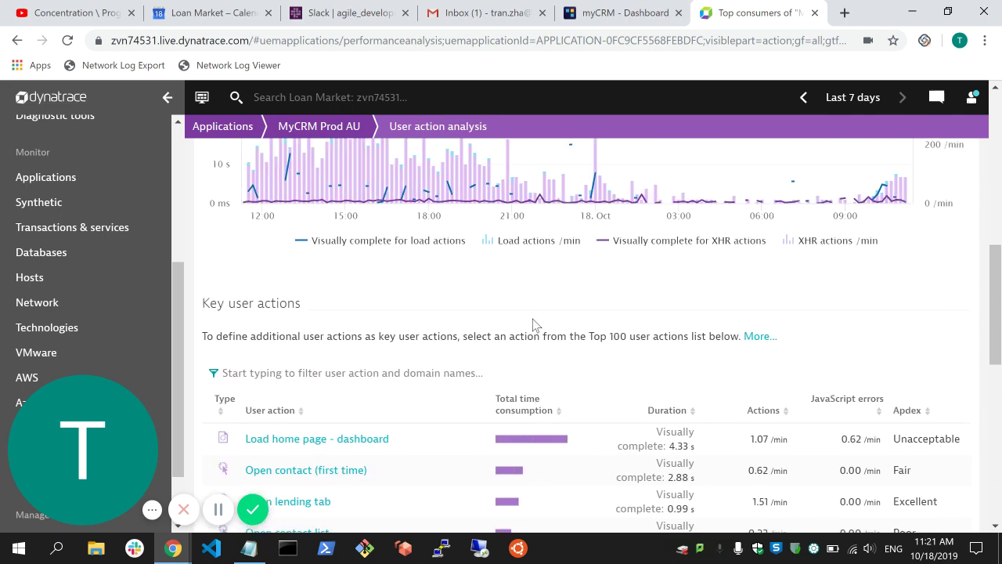
{"action": "scroll", "coordinate": [532, 318], "scroll_direction": "down", "scroll_amount": 3}
{"action": "scroll", "coordinate": [532, 325], "scroll_direction": "down", "scroll_amount": 5}
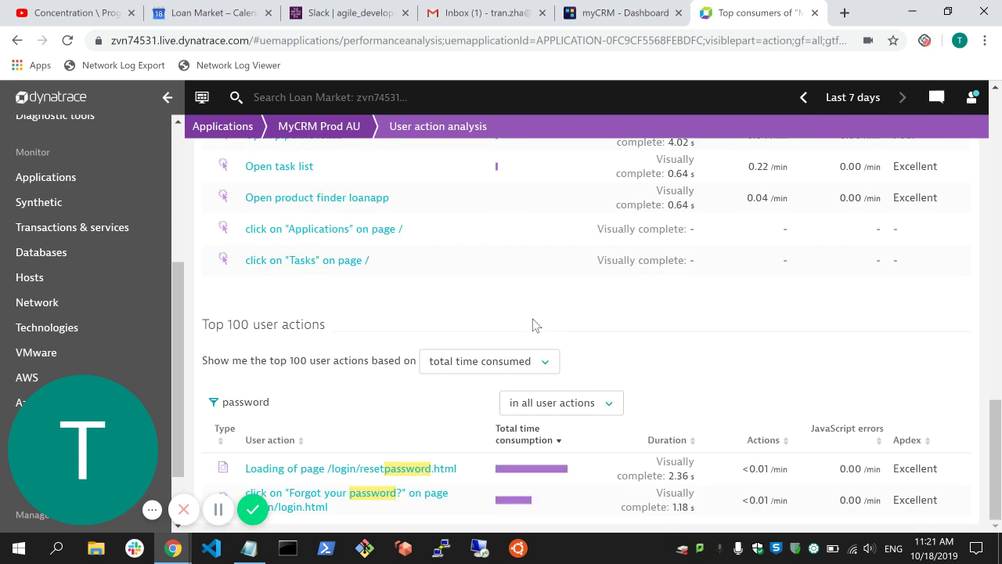
Filter all user actions by "login" and look through the matching entries
{"action": "left_click", "coordinate": [264, 400]}
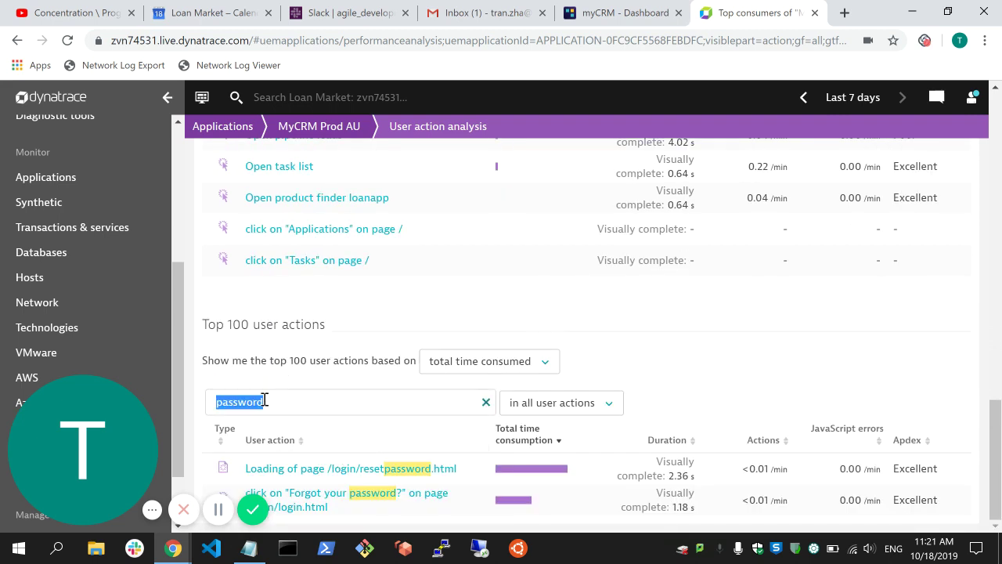
{"action": "key", "text": "BackSpace"}
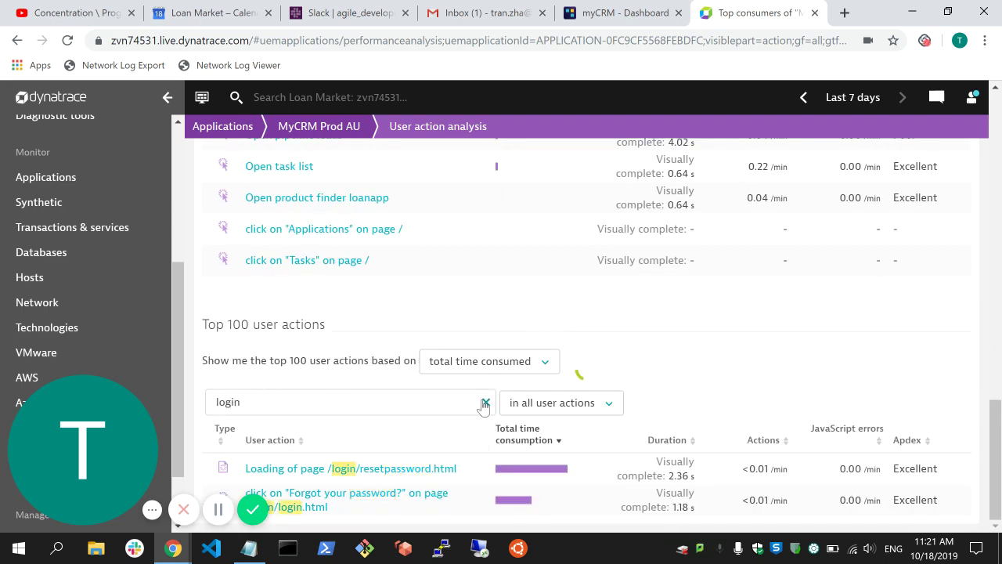
{"action": "scroll", "coordinate": [677, 340], "scroll_direction": "down", "scroll_amount": 2}
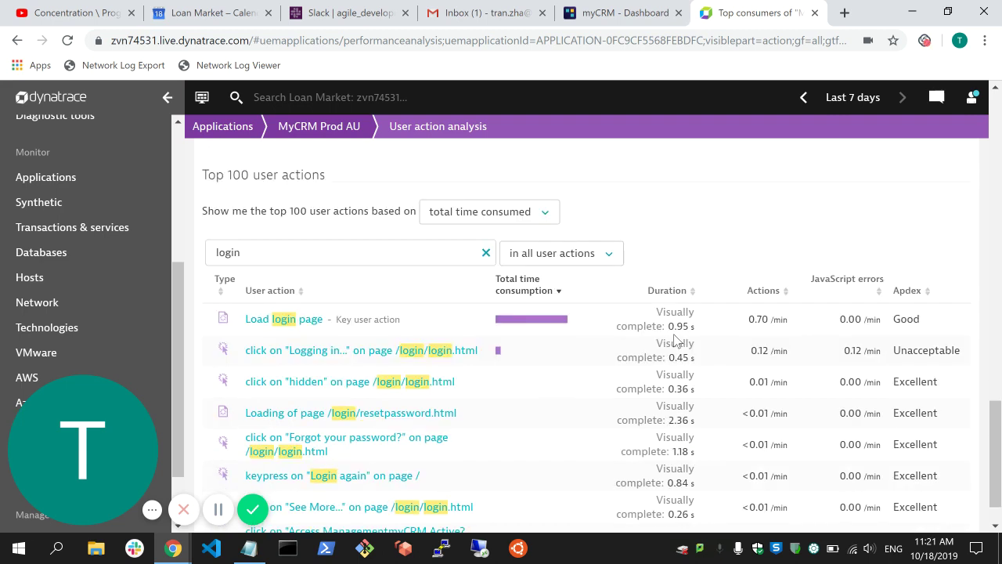
{"action": "scroll", "coordinate": [558, 389], "scroll_direction": "down", "scroll_amount": 1}
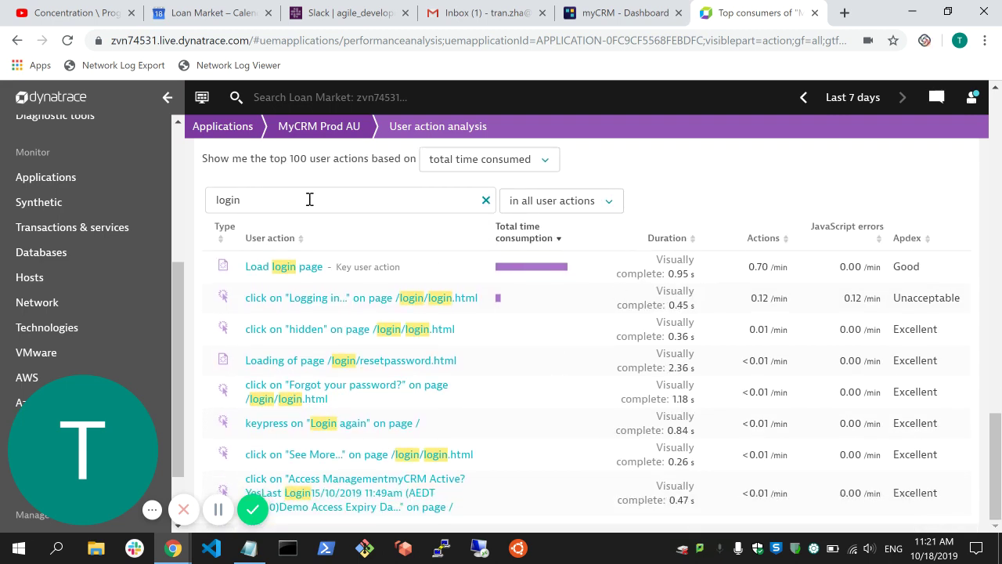
Filter all user actions by "action login button"
{"action": "double_click", "coordinate": [269, 200]}
{"action": "type", "text": "action"}
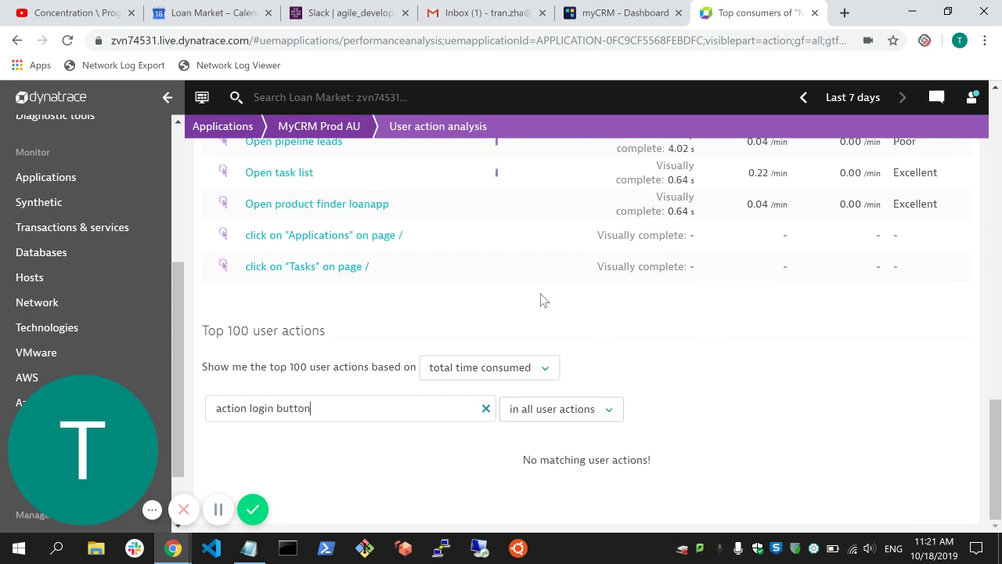
{"action": "scroll", "coordinate": [541, 298], "scroll_direction": "up", "scroll_amount": 10}
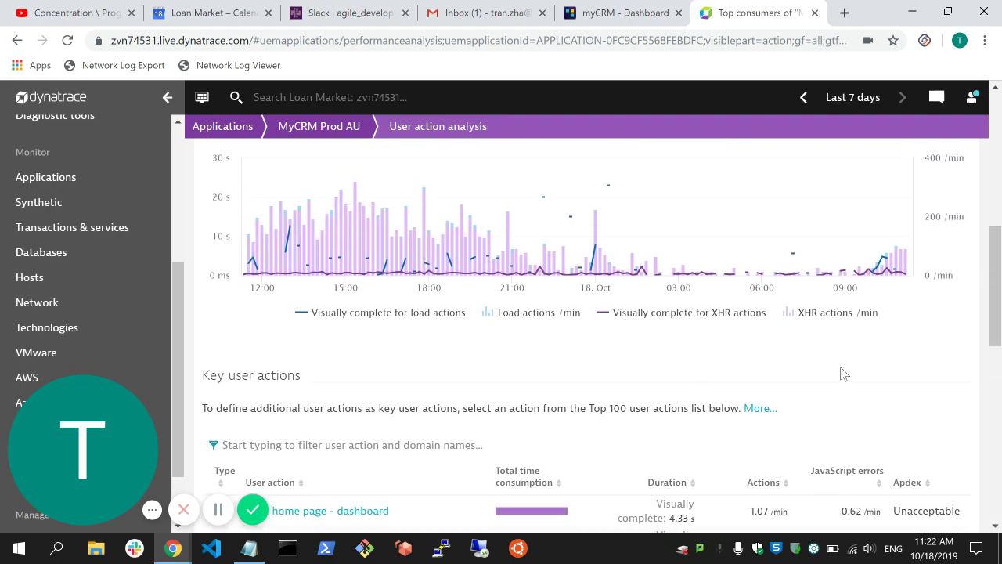
Open the dashboards list and check who has access to the authentication dashboard in its sharing options
{"action": "scroll", "coordinate": [843, 373], "scroll_direction": "up", "scroll_amount": 6}
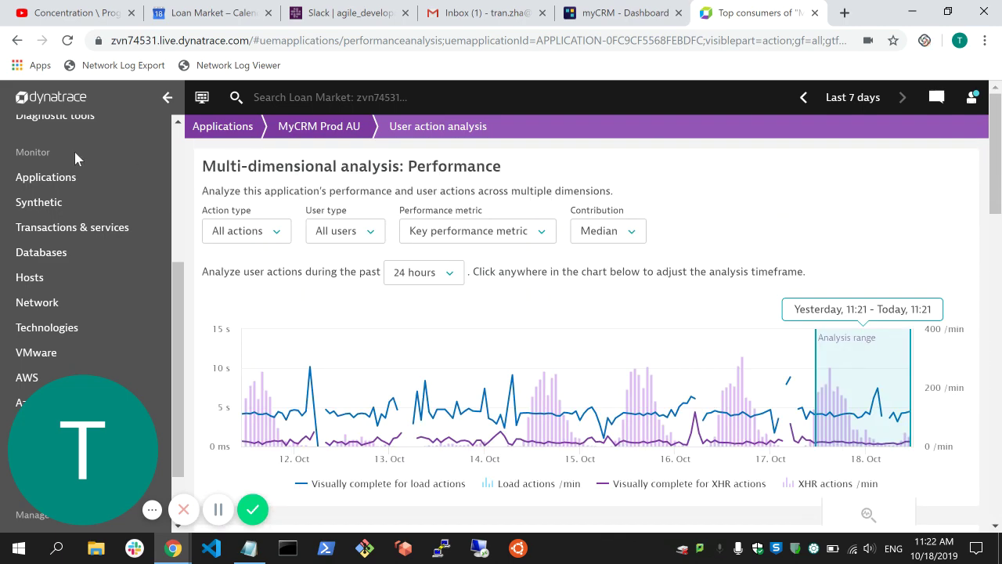
{"action": "scroll", "coordinate": [94, 188], "scroll_direction": "up", "scroll_amount": 3}
{"action": "left_click", "coordinate": [67, 162]}
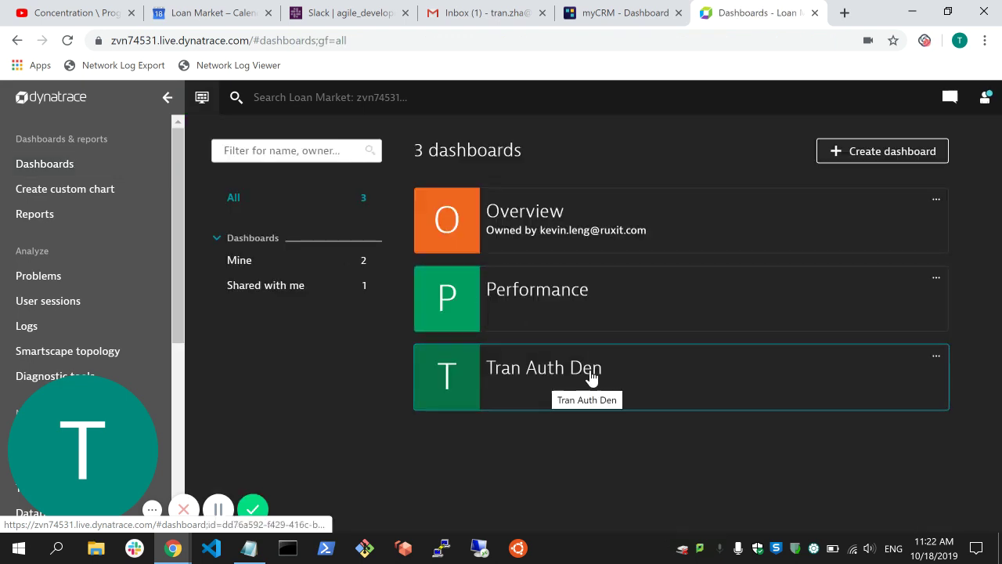
{"action": "left_click", "coordinate": [934, 362]}
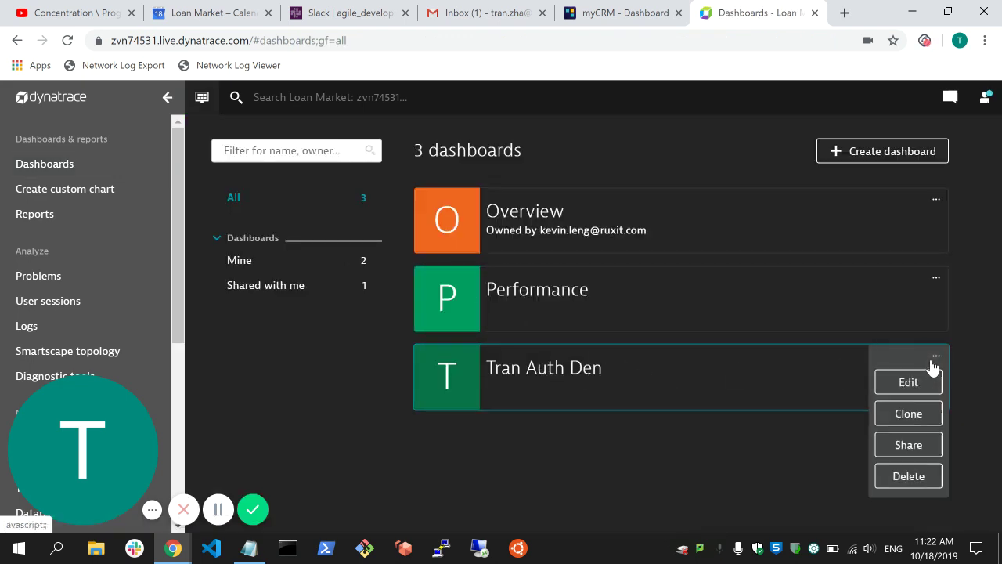
{"action": "left_click", "coordinate": [910, 444]}
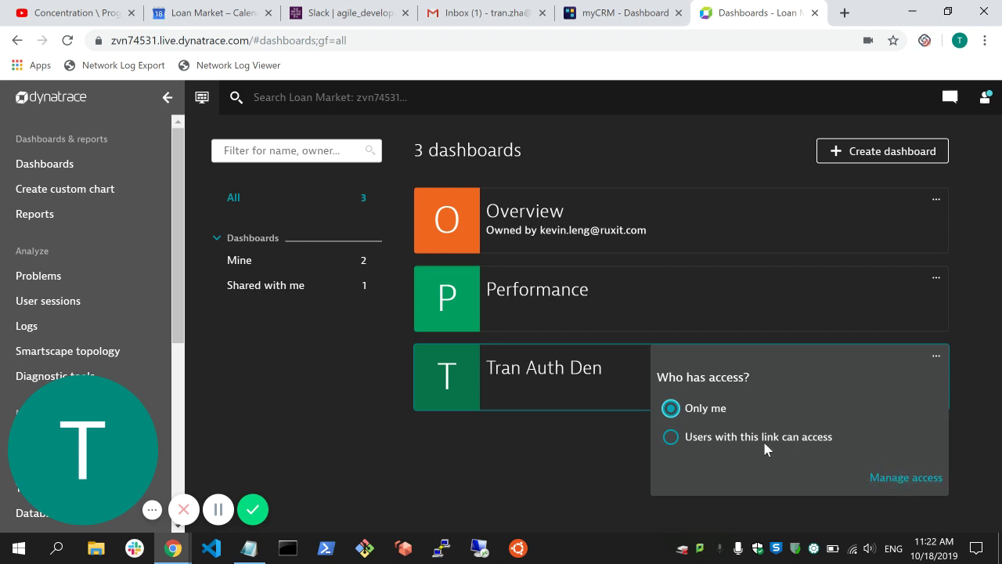
{"action": "left_click", "coordinate": [563, 453]}
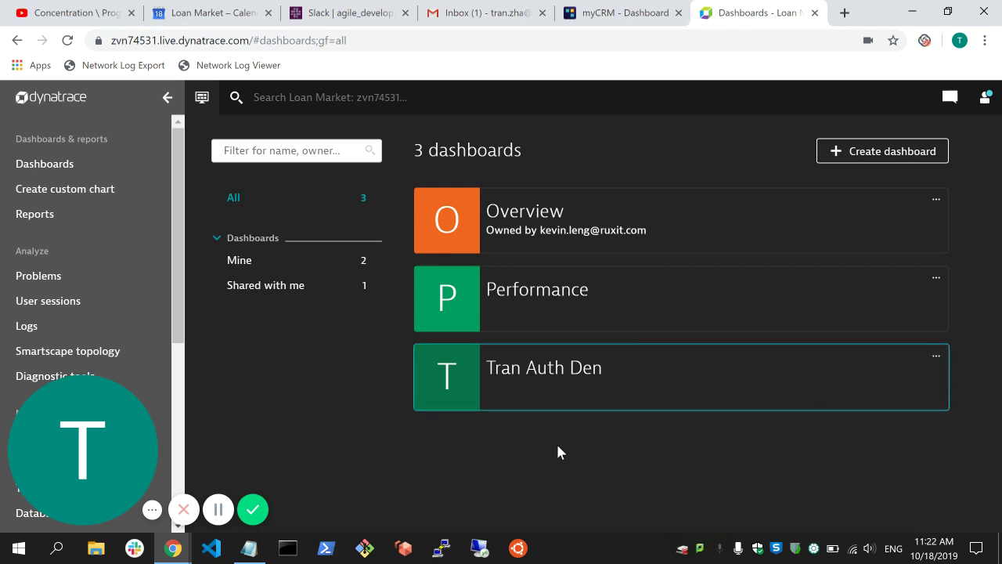
Open the authentication dashboard and examine its auth0.com, /Login, /UpdateSession, home page load and login page load tiles
{"action": "left_click", "coordinate": [695, 391]}
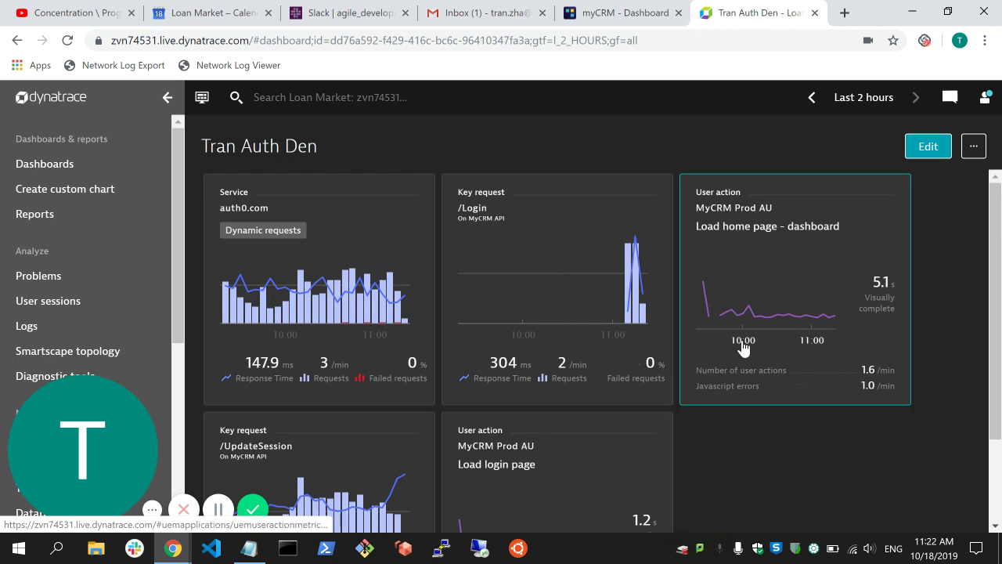
{"action": "scroll", "coordinate": [772, 452], "scroll_direction": "down", "scroll_amount": 3}
{"action": "scroll", "coordinate": [772, 452], "scroll_direction": "up", "scroll_amount": 3}
{"action": "scroll", "coordinate": [771, 452], "scroll_direction": "down", "scroll_amount": 3}
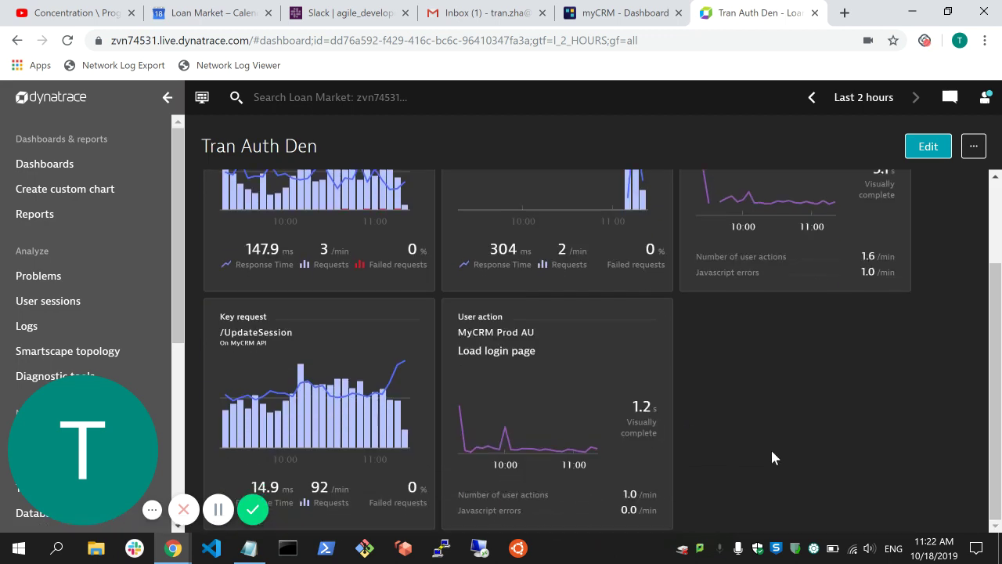
{"action": "scroll", "coordinate": [772, 452], "scroll_direction": "up", "scroll_amount": 2}
{"action": "scroll", "coordinate": [638, 341], "scroll_direction": "up", "scroll_amount": 1}
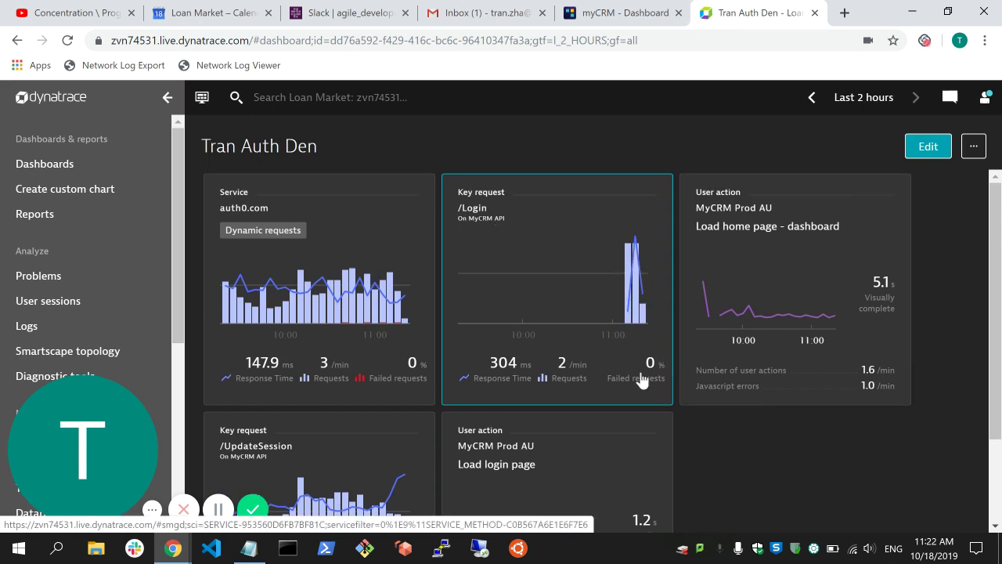
{"action": "scroll", "coordinate": [758, 465], "scroll_direction": "down", "scroll_amount": 3}
{"action": "scroll", "coordinate": [758, 465], "scroll_direction": "up", "scroll_amount": 3}
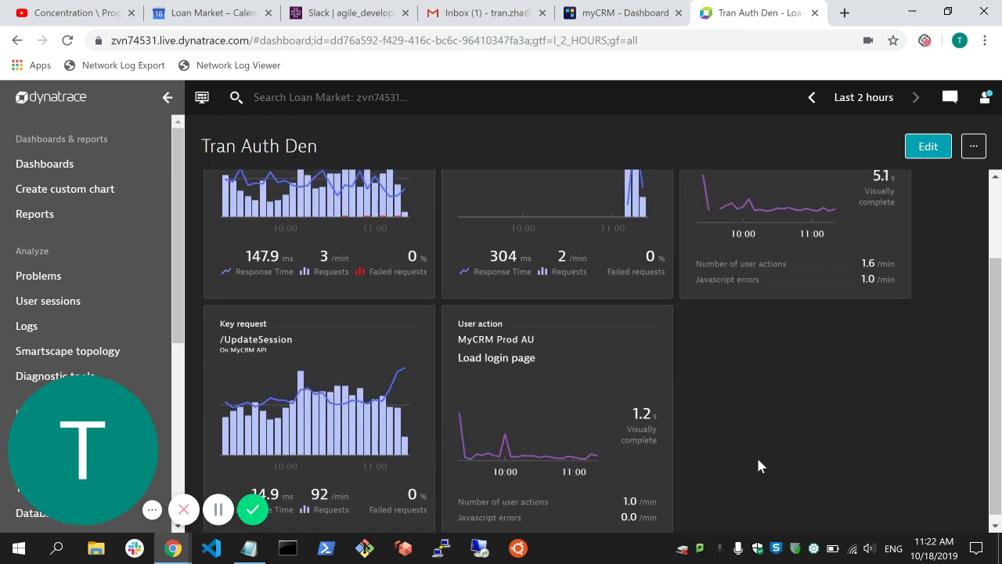
{"action": "scroll", "coordinate": [757, 464], "scroll_direction": "down", "scroll_amount": 2}
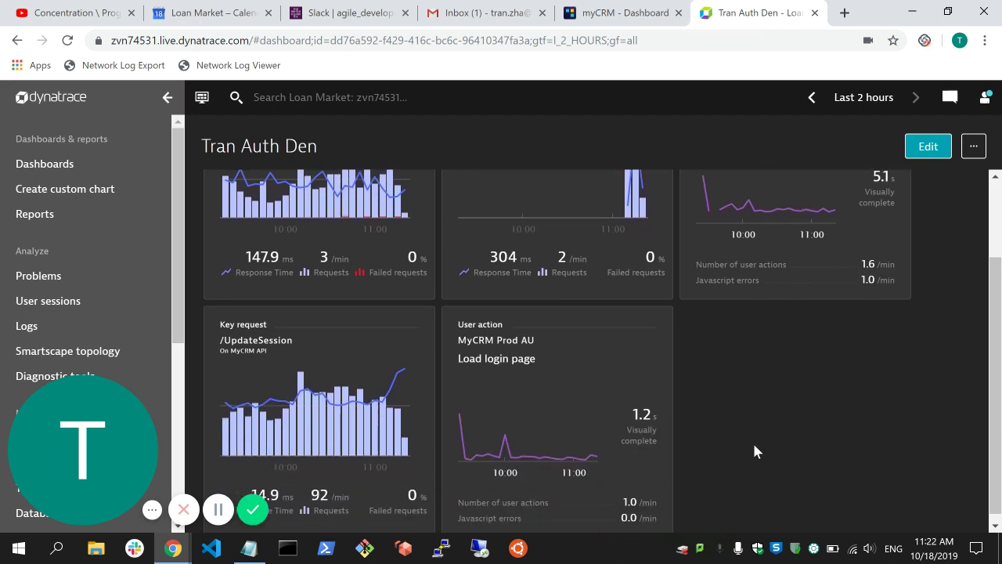
{"action": "scroll", "coordinate": [754, 450], "scroll_direction": "up", "scroll_amount": 1}
{"action": "scroll", "coordinate": [754, 450], "scroll_direction": "down", "scroll_amount": 1}
{"action": "scroll", "coordinate": [754, 450], "scroll_direction": "up", "scroll_amount": 2}
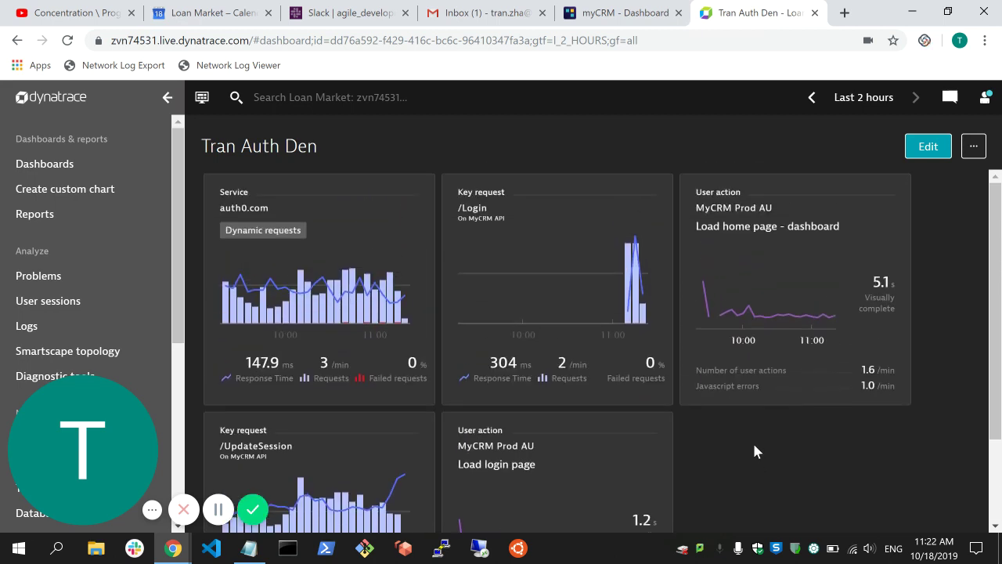
{"action": "scroll", "coordinate": [754, 450], "scroll_direction": "down", "scroll_amount": 1}
{"action": "scroll", "coordinate": [754, 444], "scroll_direction": "up", "scroll_amount": 1}
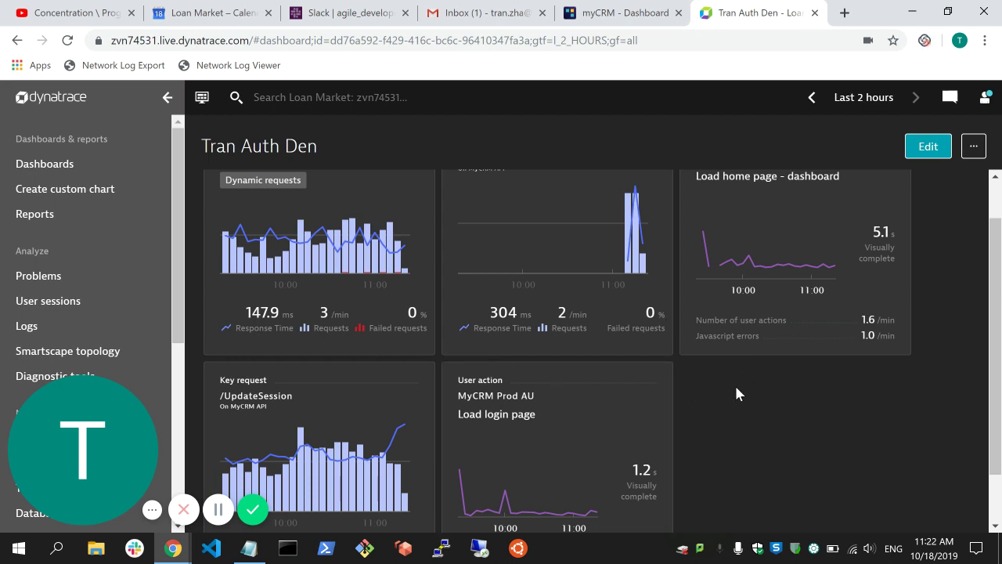
{"action": "scroll", "coordinate": [731, 405], "scroll_direction": "down", "scroll_amount": 1}
{"action": "scroll", "coordinate": [731, 405], "scroll_direction": "up", "scroll_amount": 1}
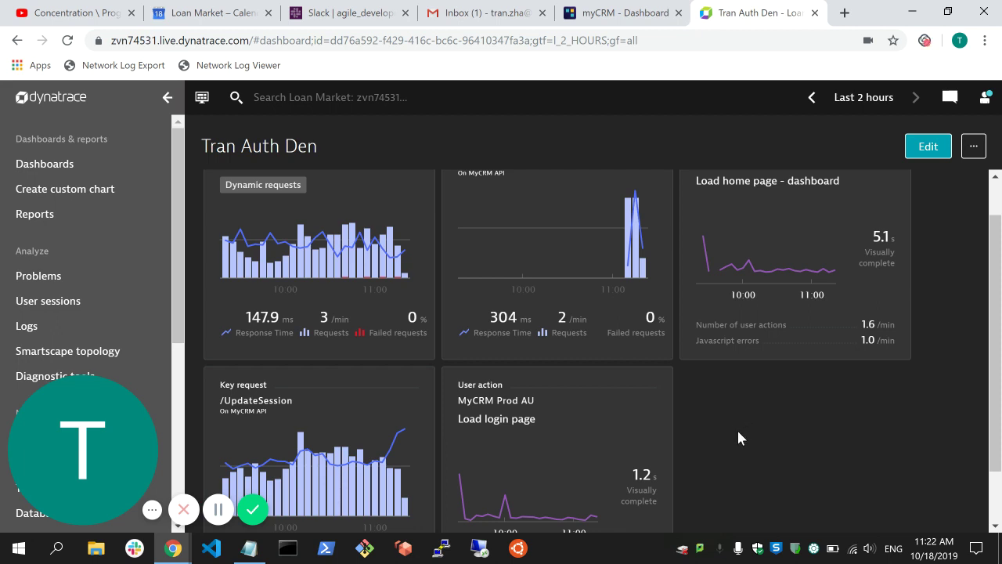
{"action": "scroll", "coordinate": [737, 431], "scroll_direction": "down", "scroll_amount": 1}
{"action": "scroll", "coordinate": [736, 438], "scroll_direction": "up", "scroll_amount": 2}
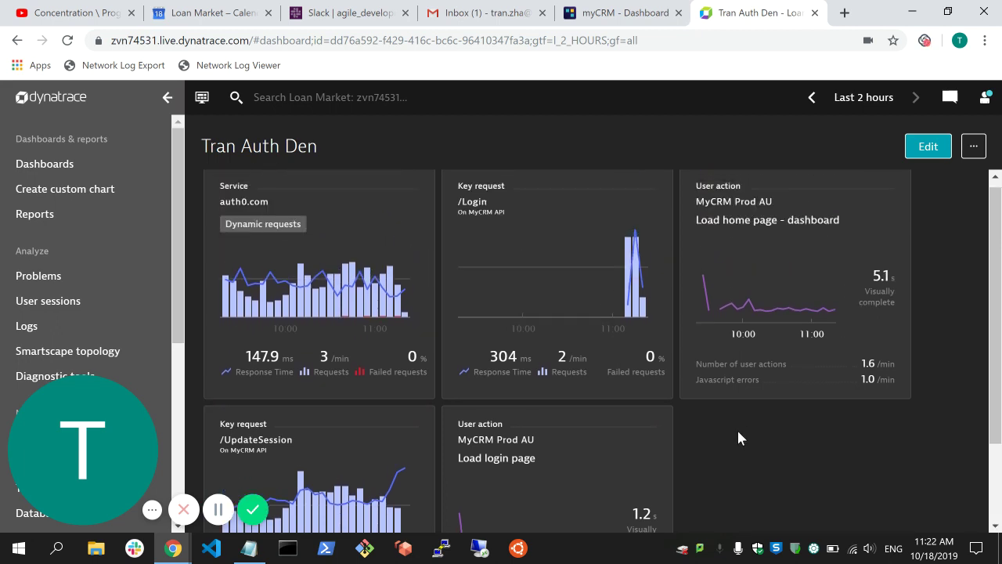
{"action": "scroll", "coordinate": [736, 437], "scroll_direction": "down", "scroll_amount": 1}
{"action": "scroll", "coordinate": [740, 438], "scroll_direction": "up", "scroll_amount": 1}
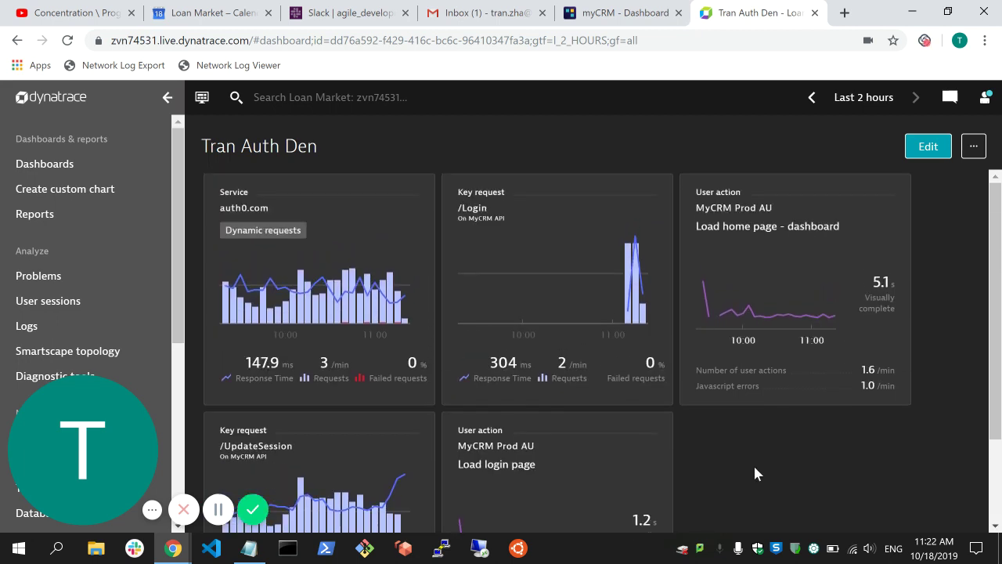
{"action": "scroll", "coordinate": [755, 473], "scroll_direction": "down", "scroll_amount": 2}
{"action": "scroll", "coordinate": [755, 474], "scroll_direction": "up", "scroll_amount": 2}
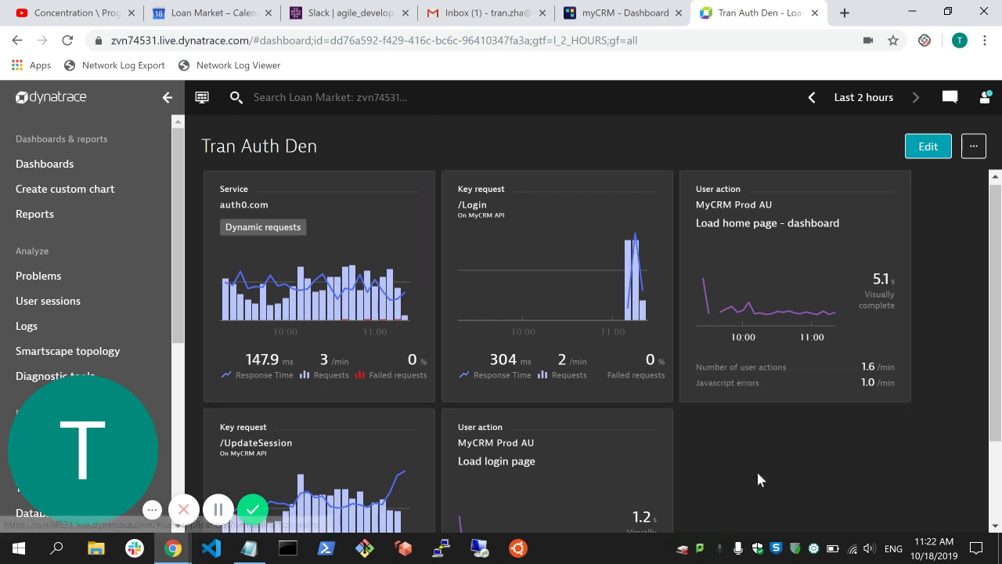
{"action": "scroll", "coordinate": [756, 470], "scroll_direction": "down", "scroll_amount": 1}
{"action": "scroll", "coordinate": [756, 469], "scroll_direction": "up", "scroll_amount": 1}
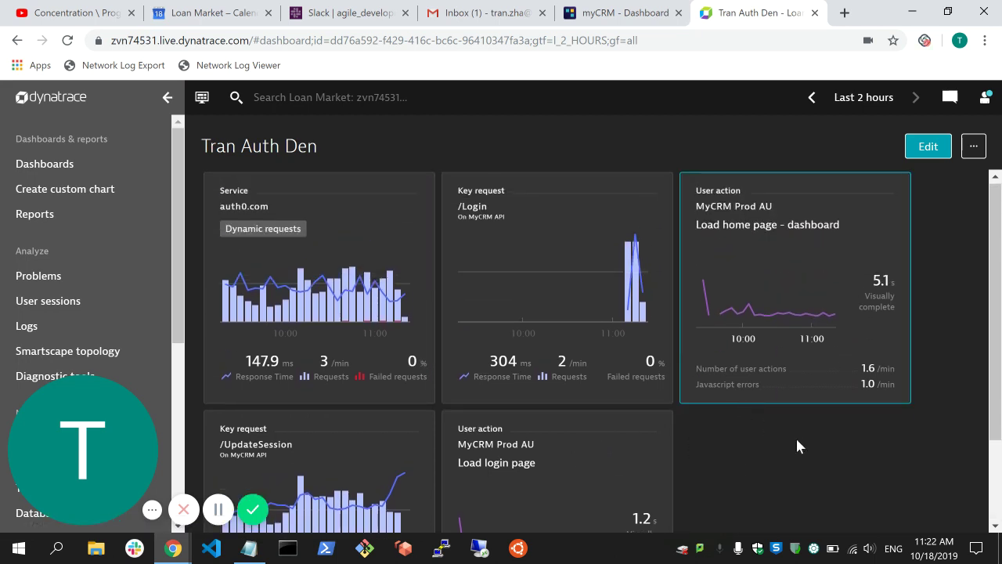
{"action": "scroll", "coordinate": [806, 481], "scroll_direction": "down", "scroll_amount": 1}
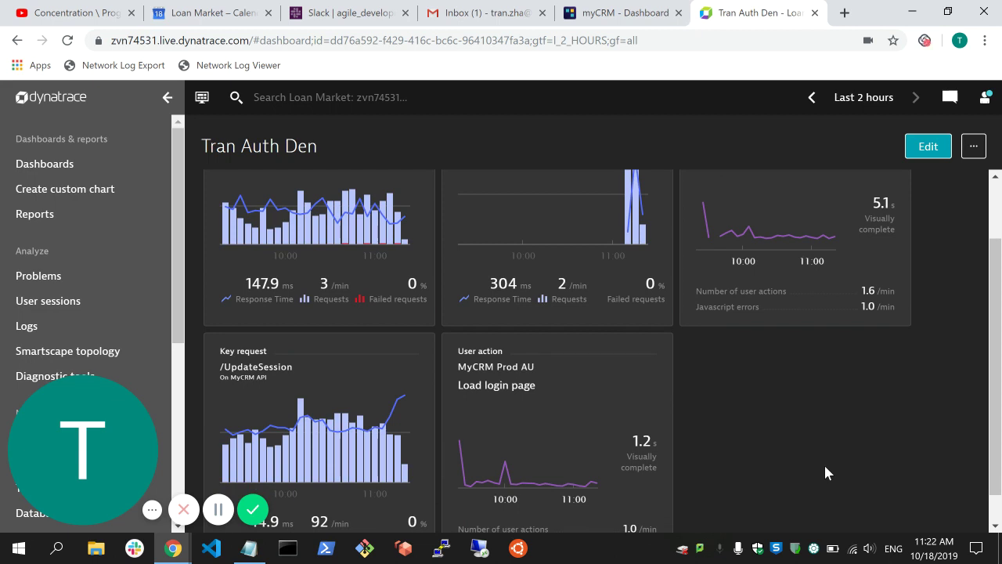
{"action": "scroll", "coordinate": [825, 470], "scroll_direction": "up", "scroll_amount": 1}
{"action": "scroll", "coordinate": [760, 485], "scroll_direction": "down", "scroll_amount": 1}
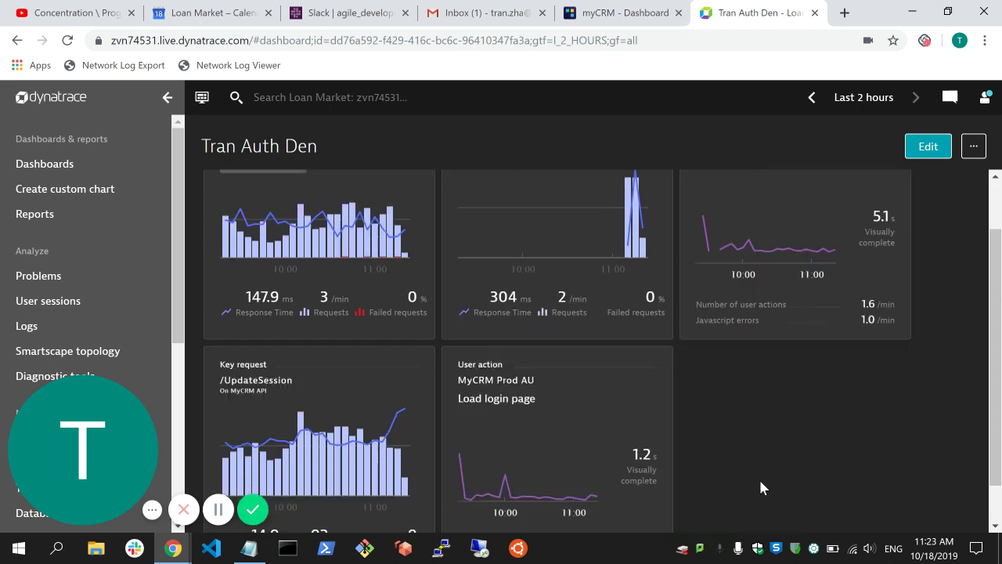
{"action": "scroll", "coordinate": [760, 483], "scroll_direction": "up", "scroll_amount": 1}
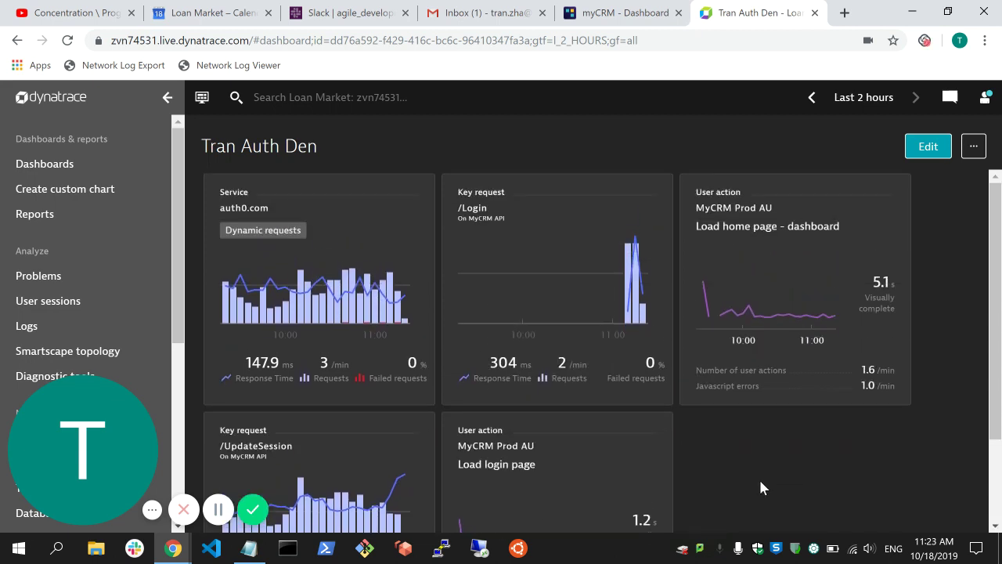
{"action": "scroll", "coordinate": [760, 484], "scroll_direction": "down", "scroll_amount": 1}
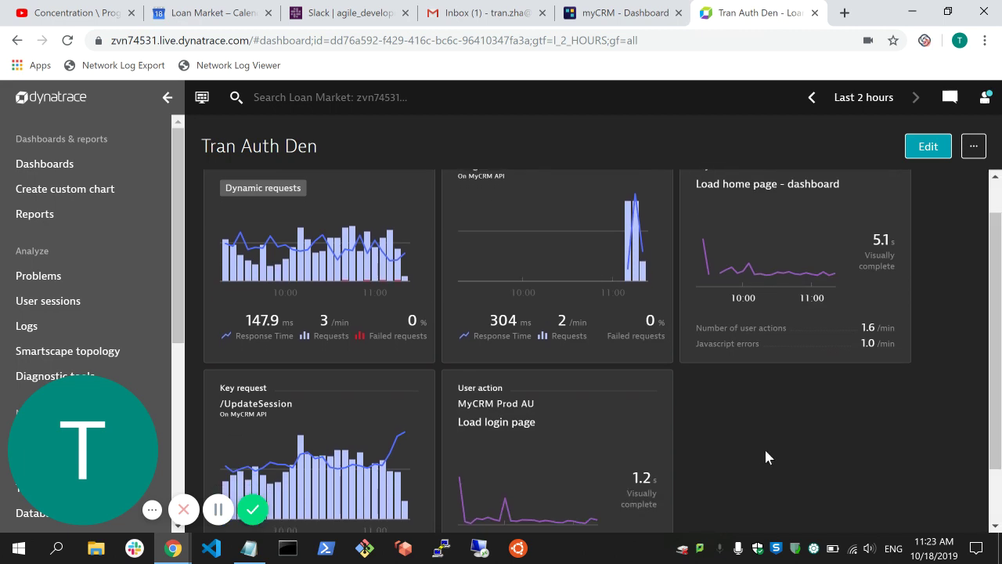
{"action": "scroll", "coordinate": [766, 456], "scroll_direction": "up", "scroll_amount": 1}
{"action": "scroll", "coordinate": [765, 456], "scroll_direction": "down", "scroll_amount": 1}
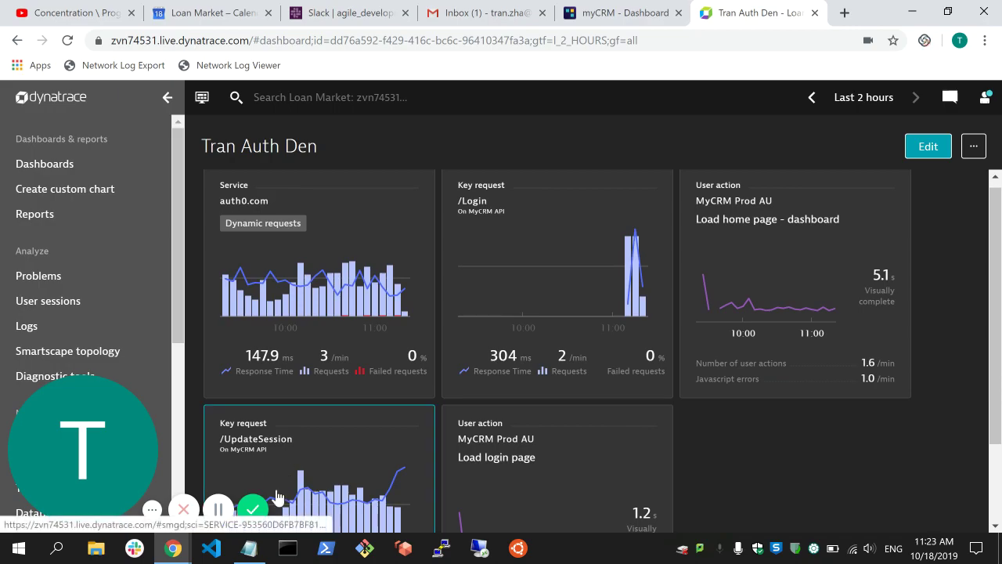